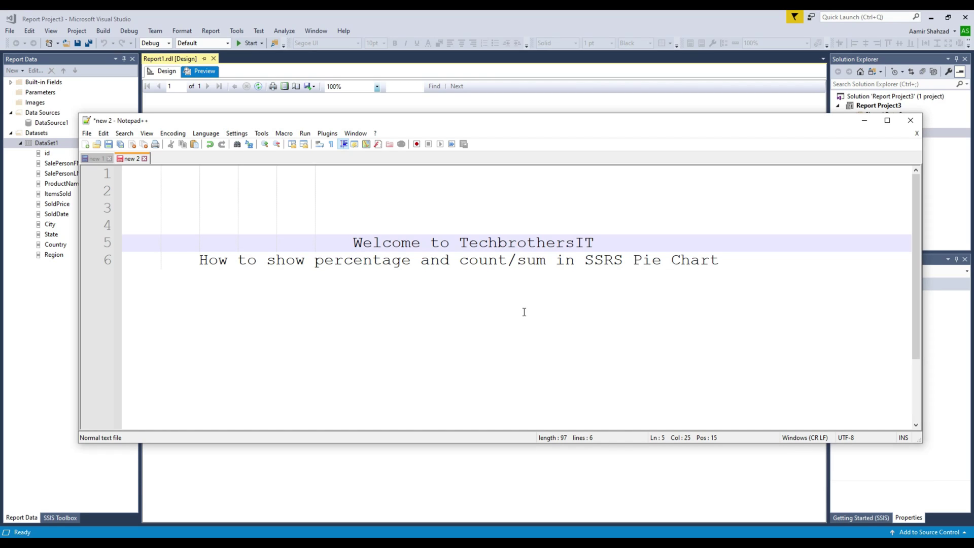
Switch to Visual Studio to examine the pie chart's value labels, percentages and region legend in the report preview.
left_click_drag(315, 260, 546, 260)
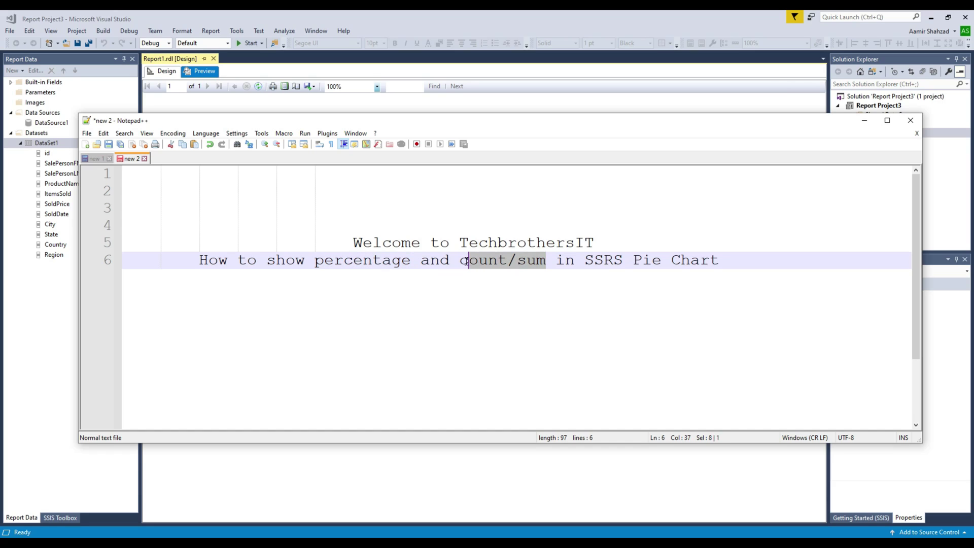
left_click(610, 257)
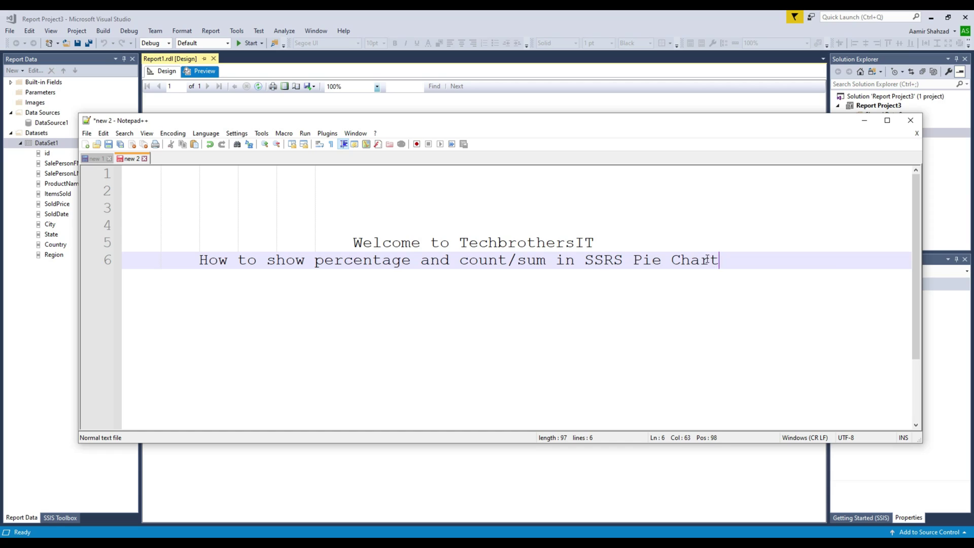
key("Right")
key("Right")
left_click(505, 68)
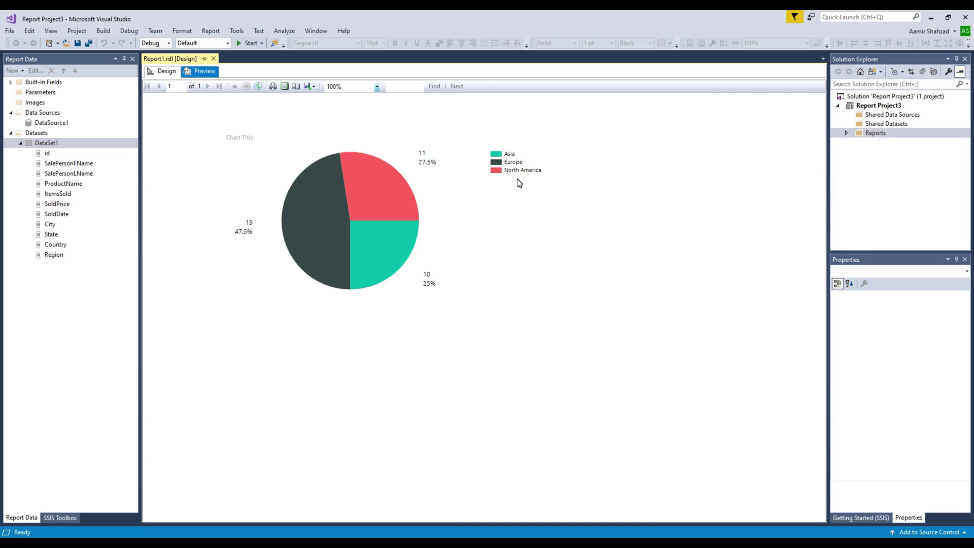
Switch to SQL Server Management Studio and delete the two division queries, Select 11/40.0 and Select 19/40.0.
left_click(230, 543)
left_click(509, 120)
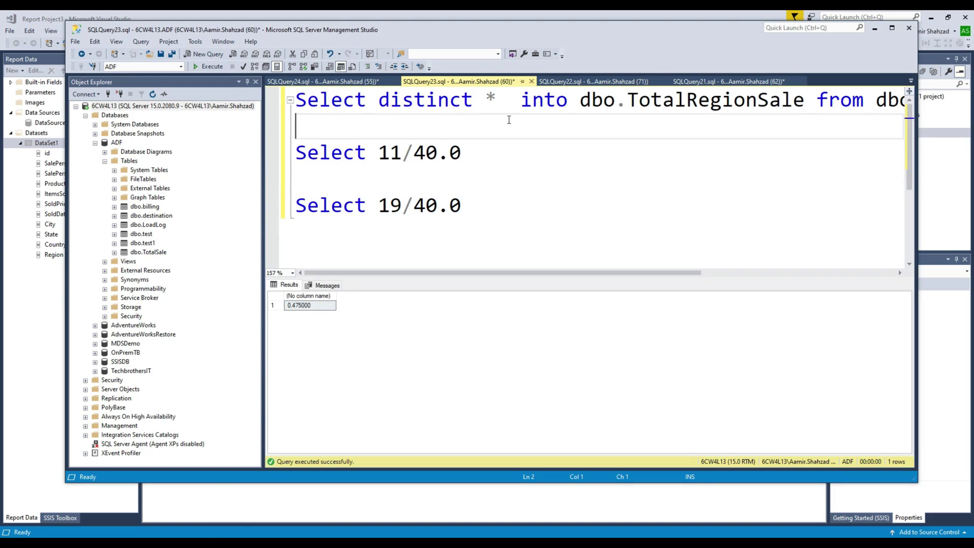
left_click_drag(481, 211, 296, 145)
key("Delete")
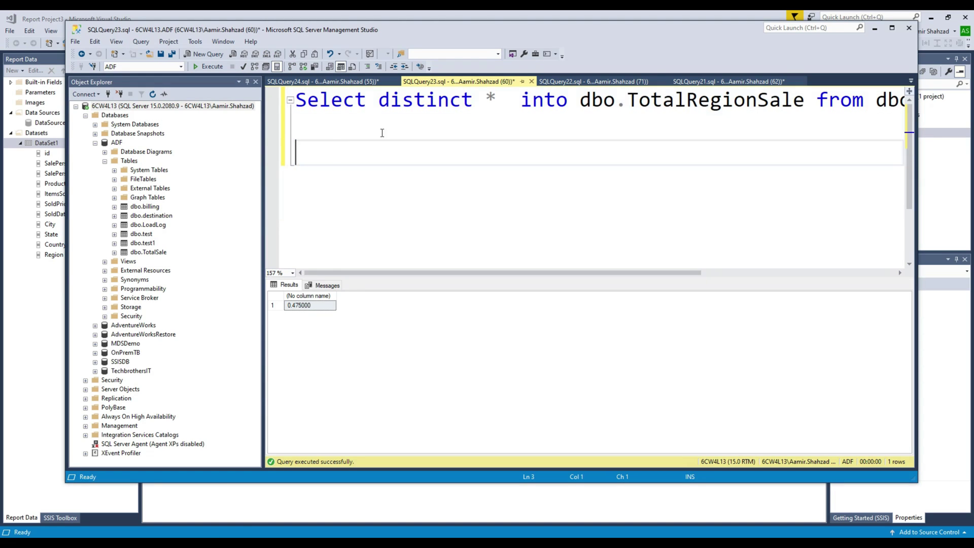
Rewrite the remaining query as Select * from dbo.TotalRegionSale and execute it.
left_click_drag(567, 100, 378, 101)
key("Delete")
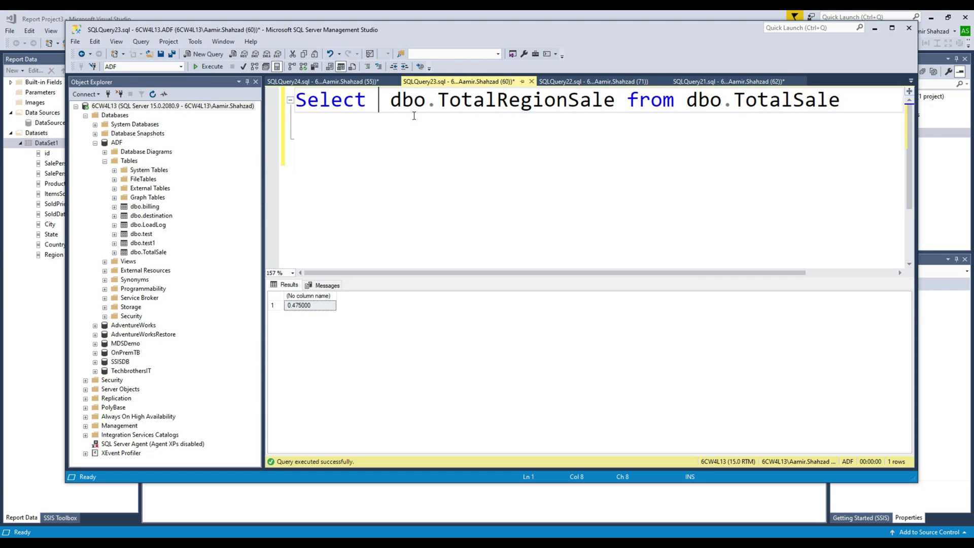
type("*")
left_click_drag(635, 101, 908, 91)
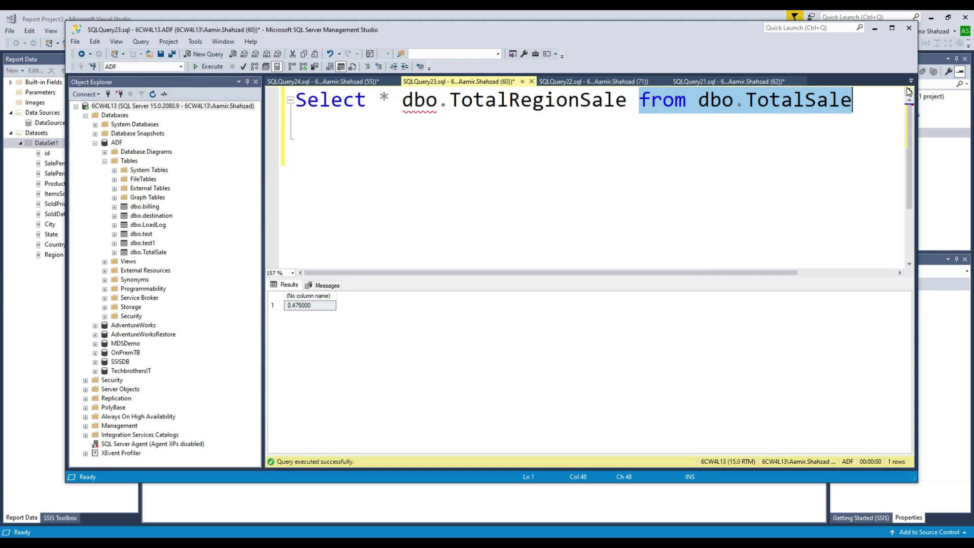
key("Delete")
left_click(396, 99)
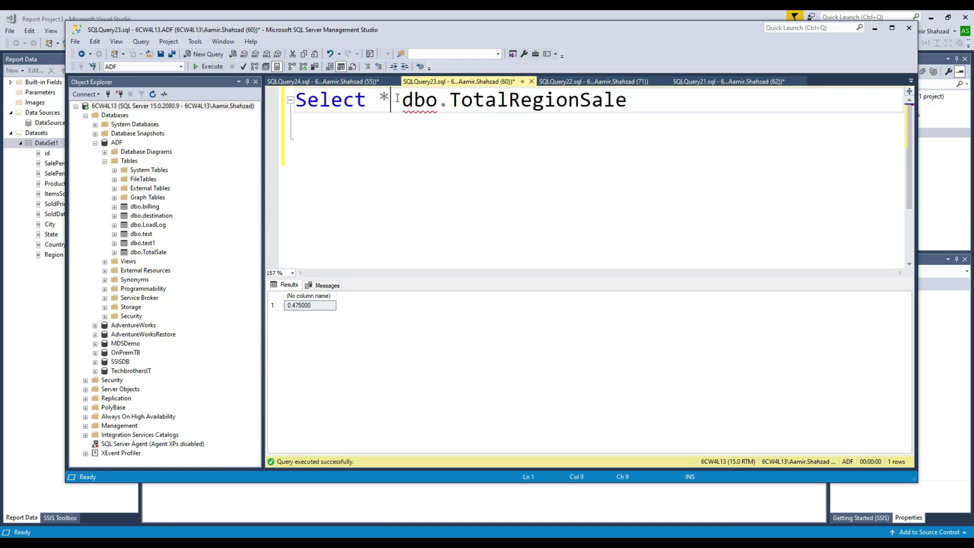
type("from")
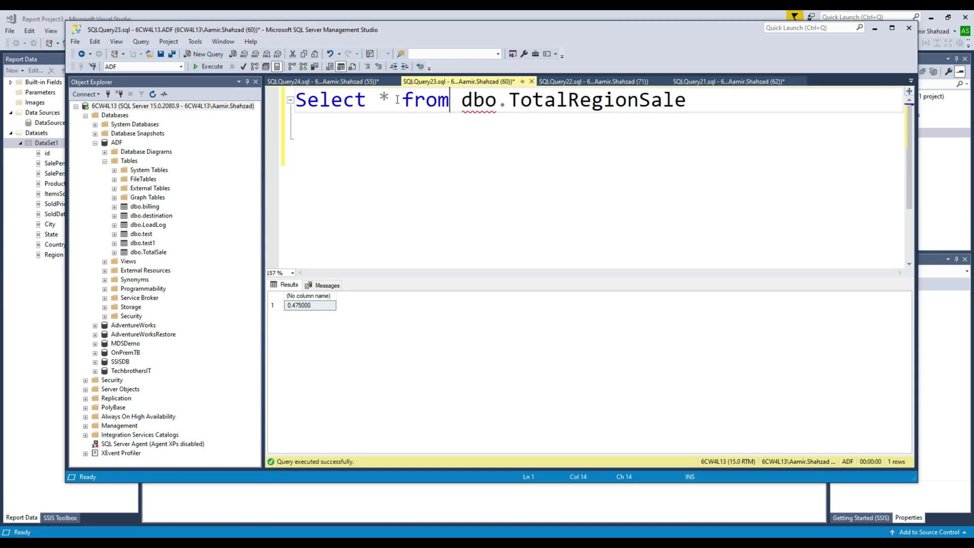
left_click(205, 66)
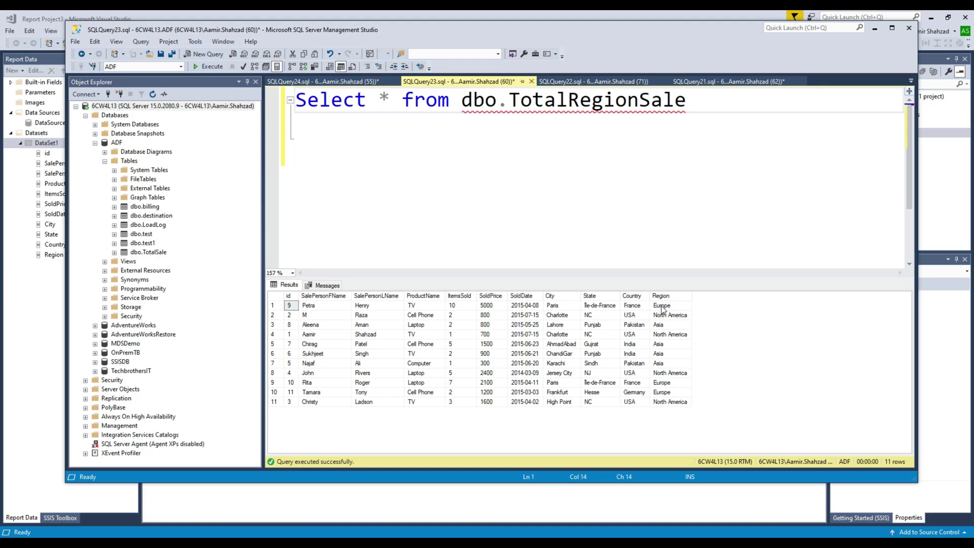
Examine the Region and ItemsSold columns in the query results.
left_click_drag(662, 308, 667, 403)
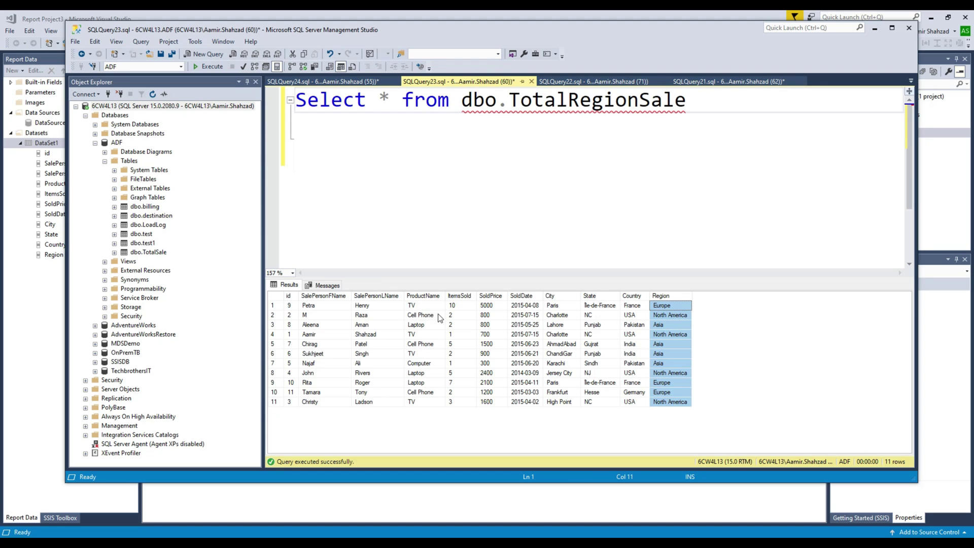
left_click_drag(461, 308, 463, 410)
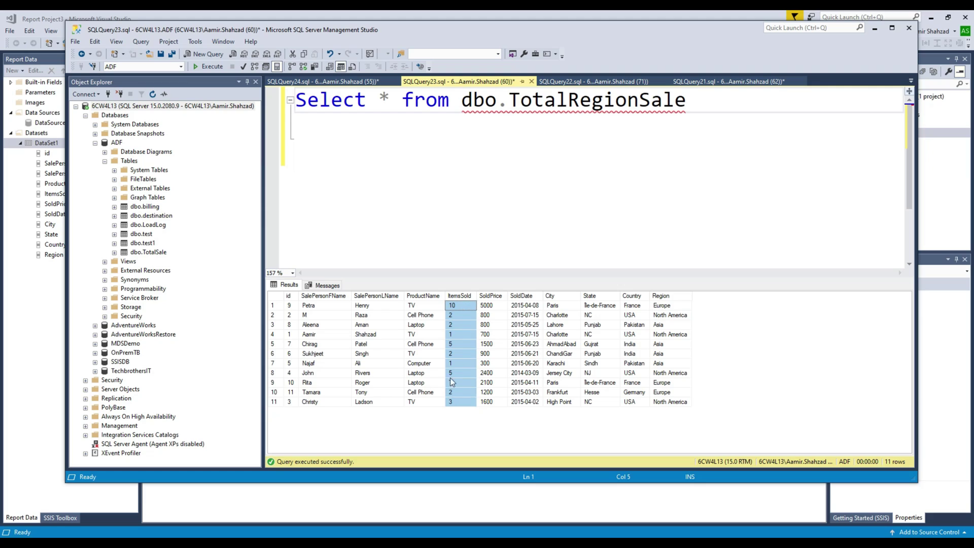
left_click_drag(662, 306, 669, 403)
left_click_drag(465, 306, 465, 394)
left_click(666, 299)
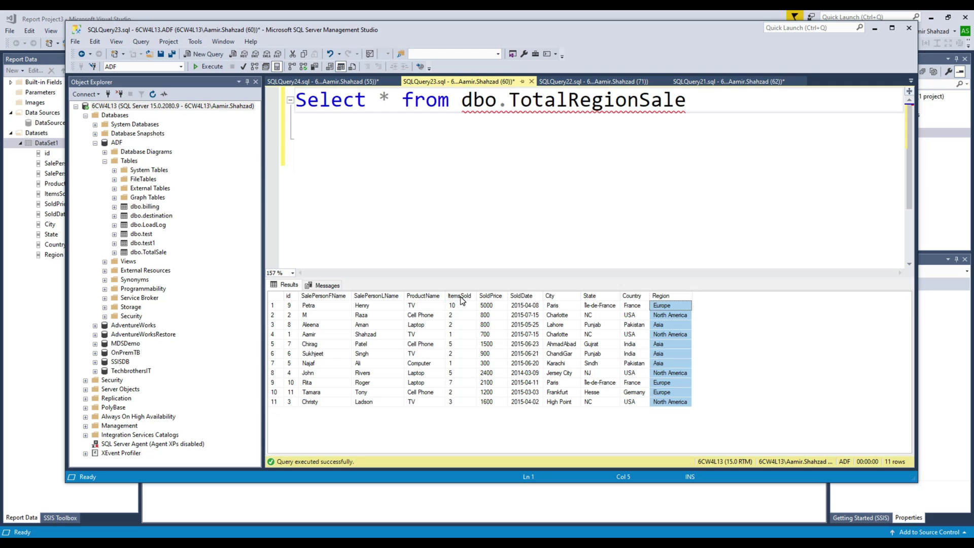
left_click(462, 299)
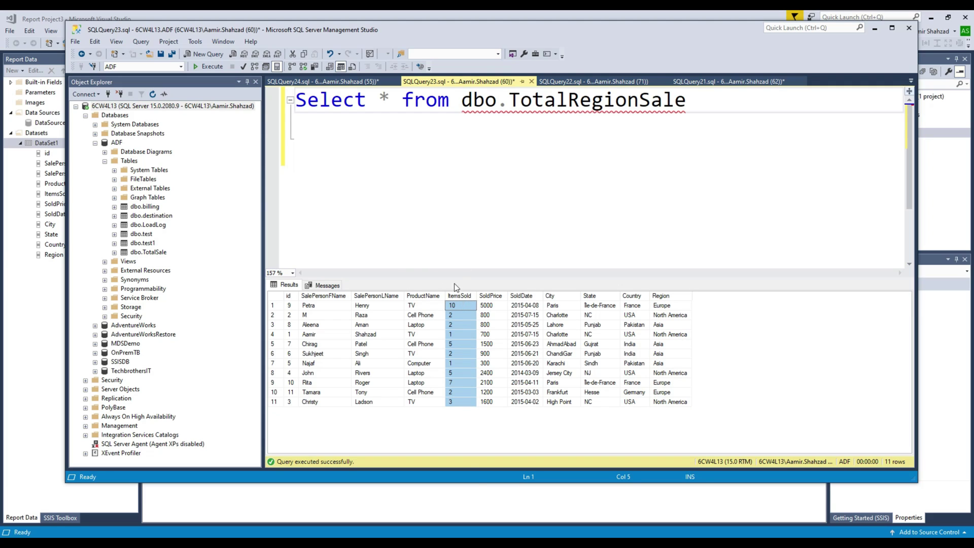
Switch to Visual Studio, create a Reporting Services project named PieChart, and cancel the Report Wizard.
left_click(474, 493)
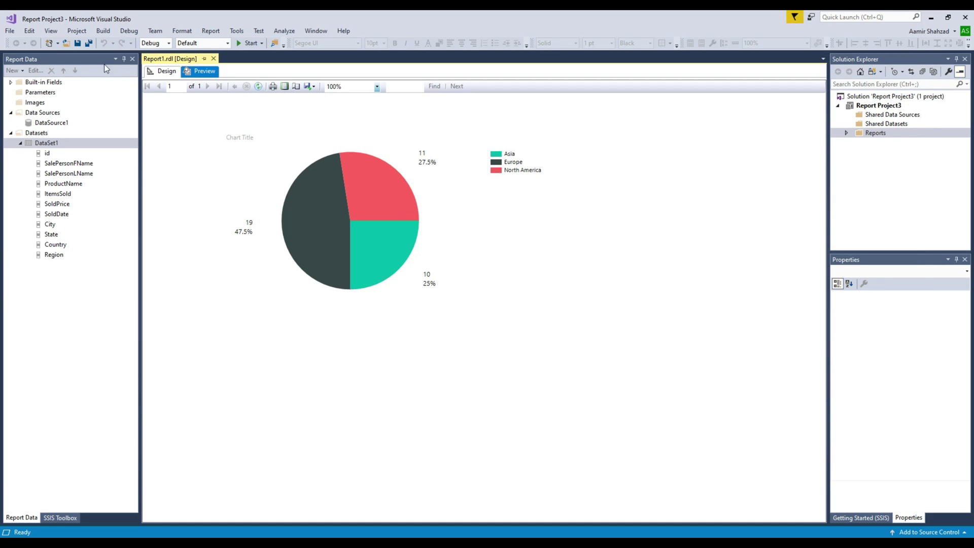
left_click(10, 31)
mouse_move(50, 45)
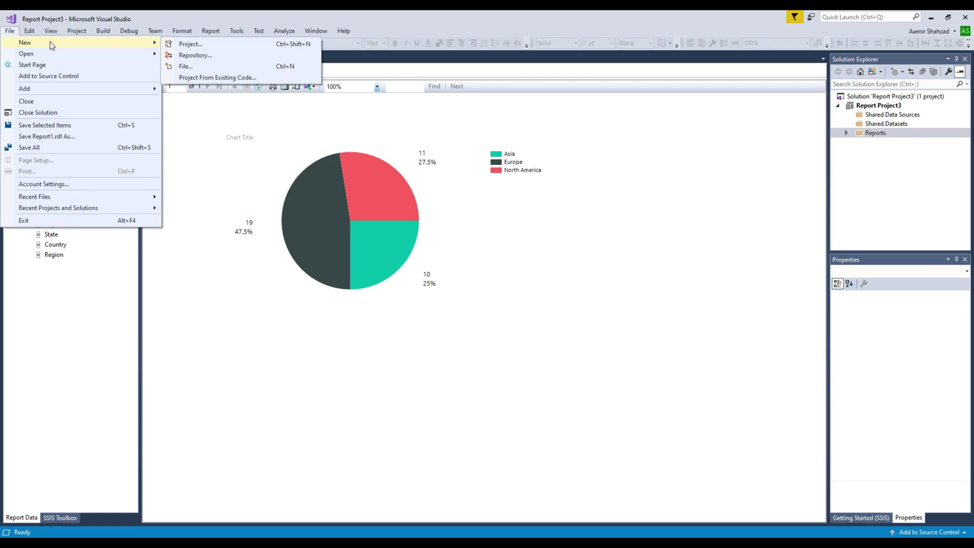
left_click(183, 47)
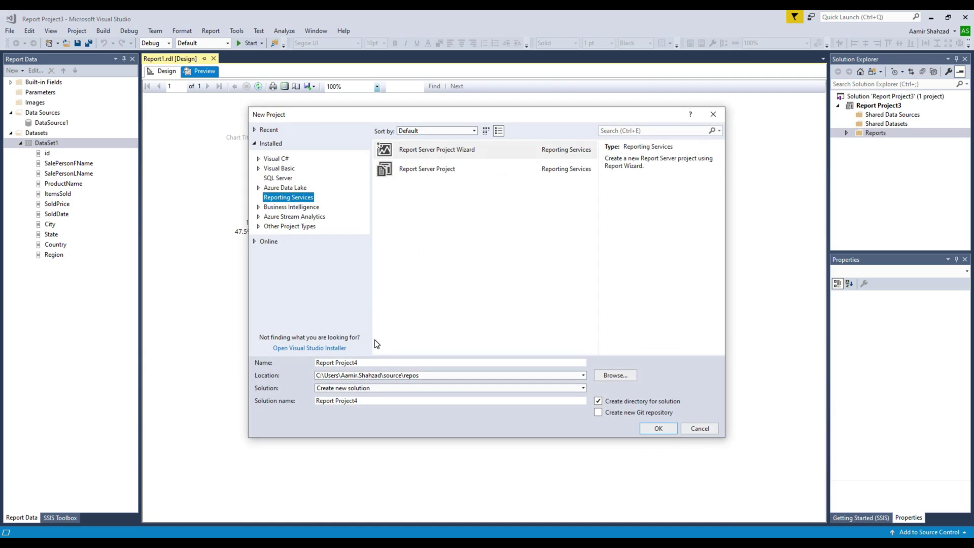
type("PieChar")
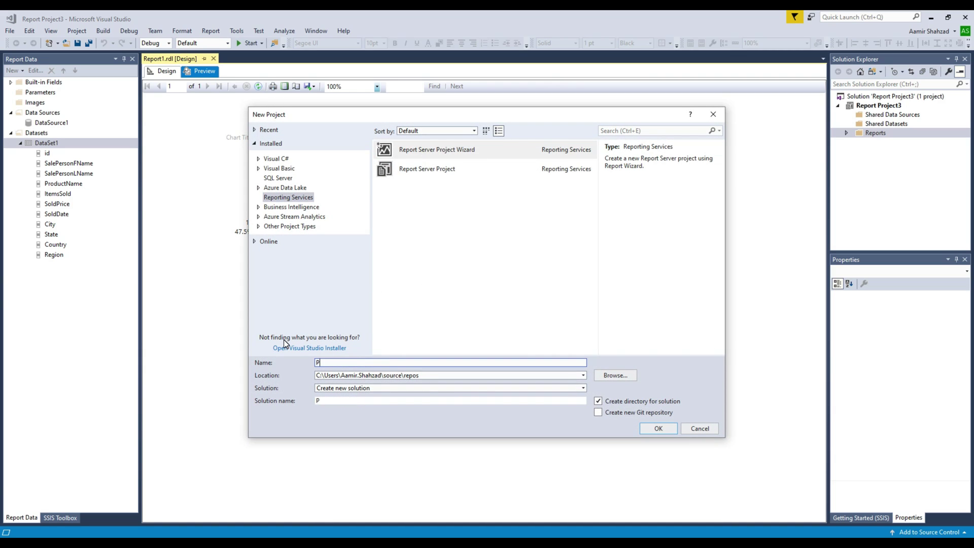
type("t")
left_click(645, 428)
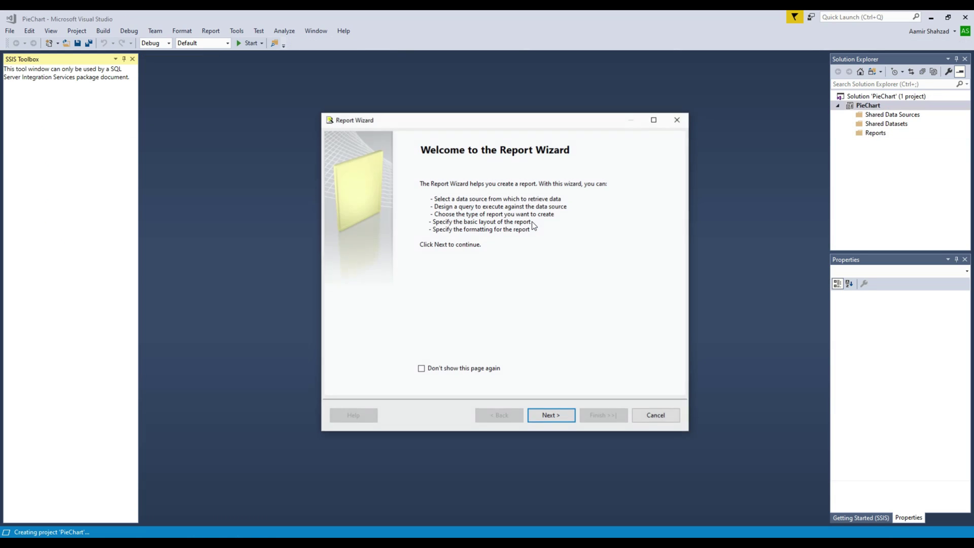
left_click(652, 414)
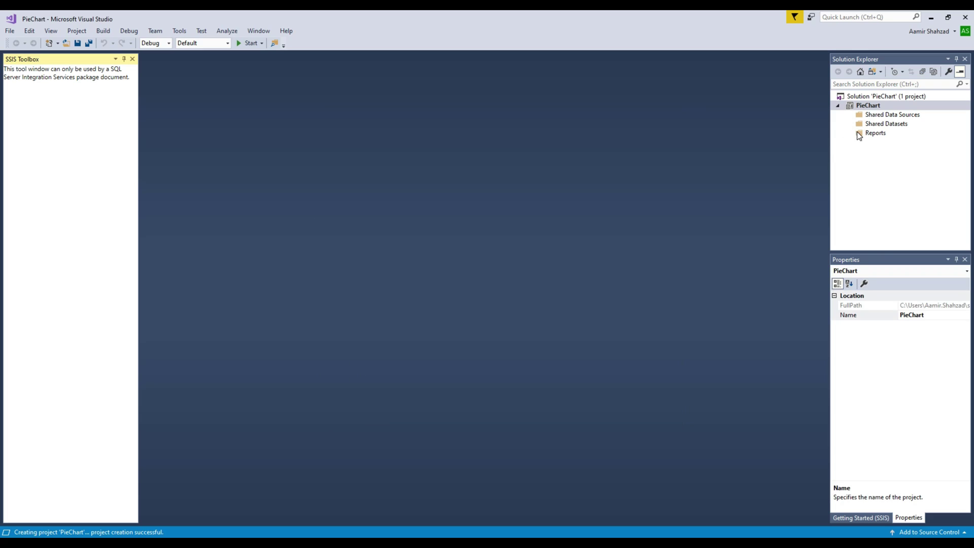
Add a new empty report named Report1.rdl to the project's Reports folder.
left_click(884, 120)
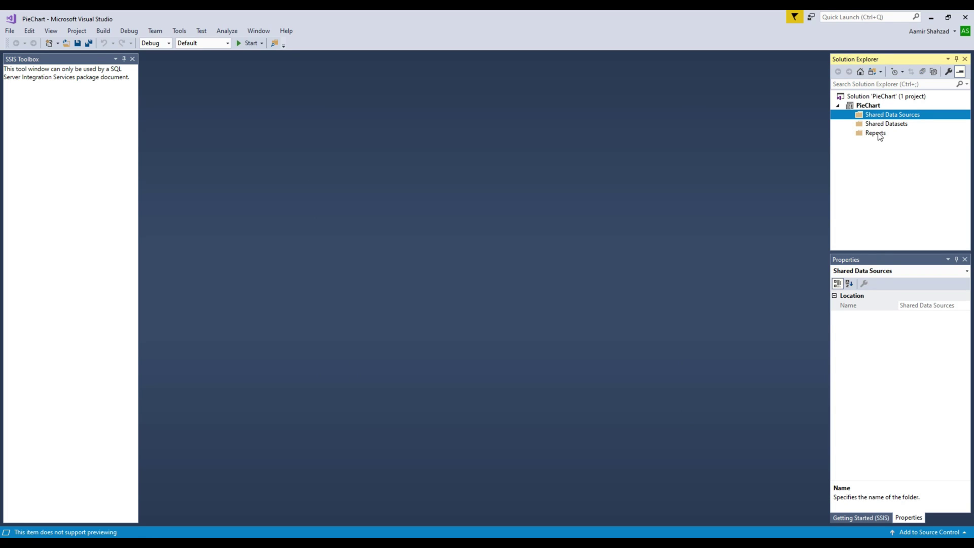
left_click(877, 135)
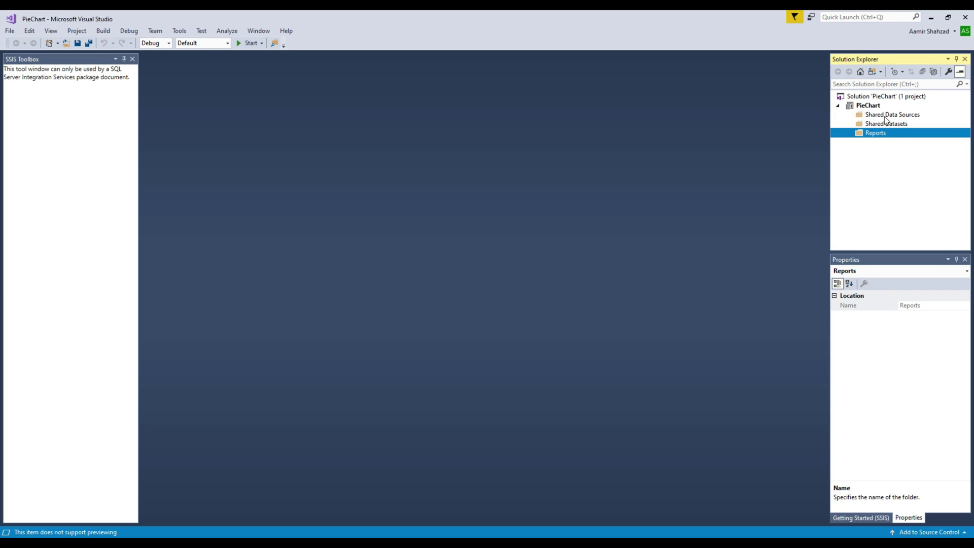
right_click(874, 139)
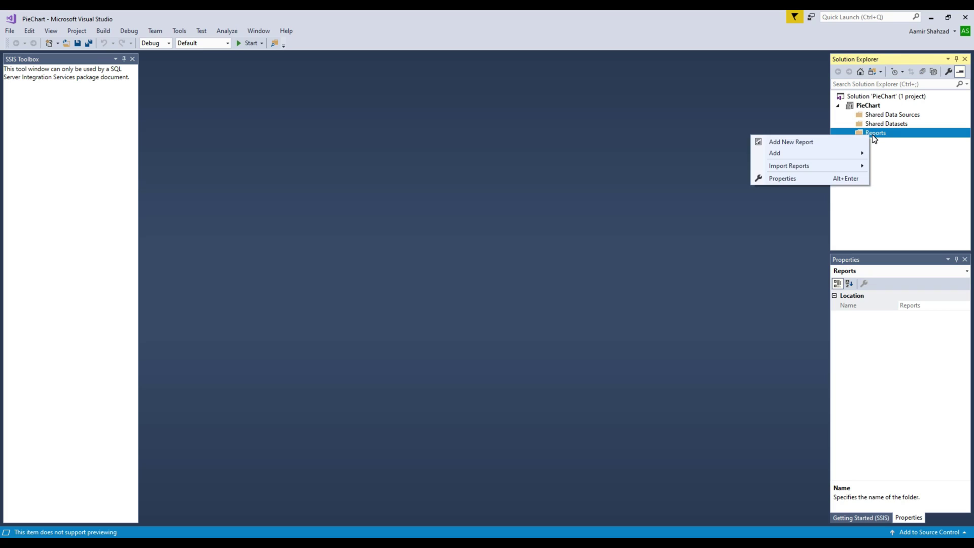
mouse_move(800, 151)
left_click(703, 154)
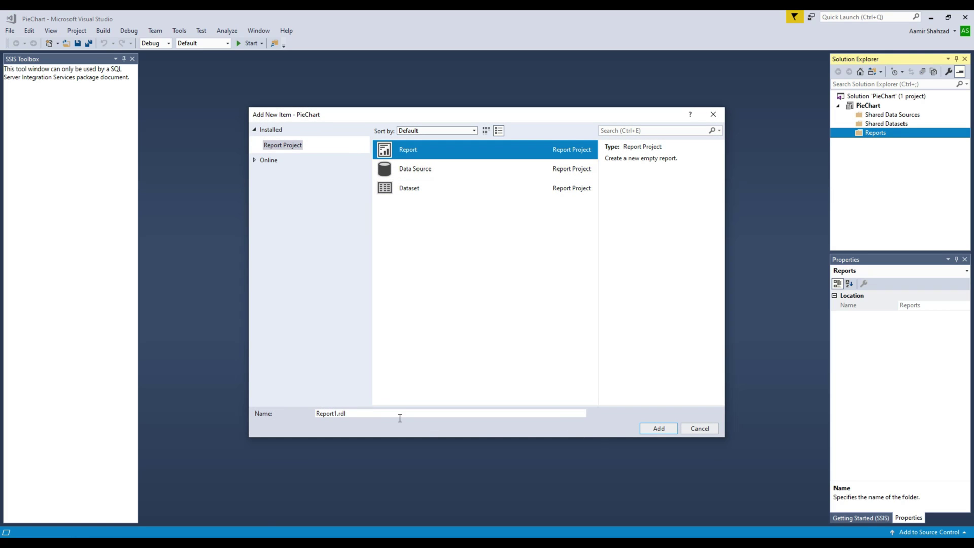
left_click(659, 427)
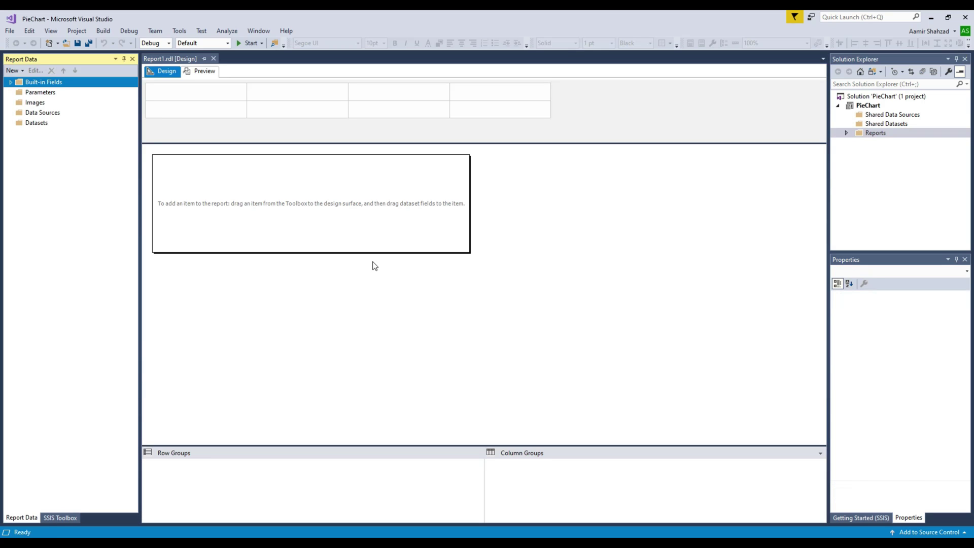
Add an embedded data source named DS_ADF of type Microsoft SQL Server and open its connection properties for entering the server name.
left_click(43, 113)
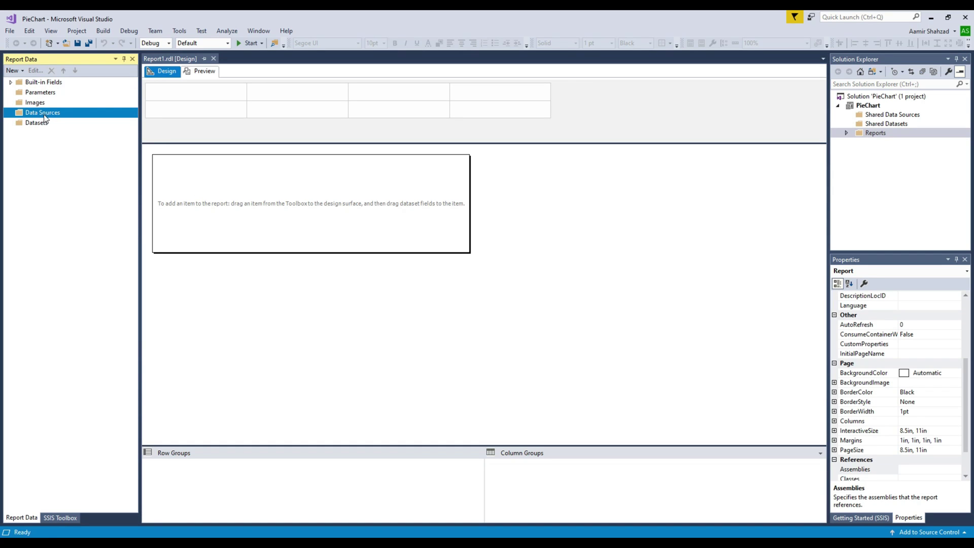
right_click(45, 117)
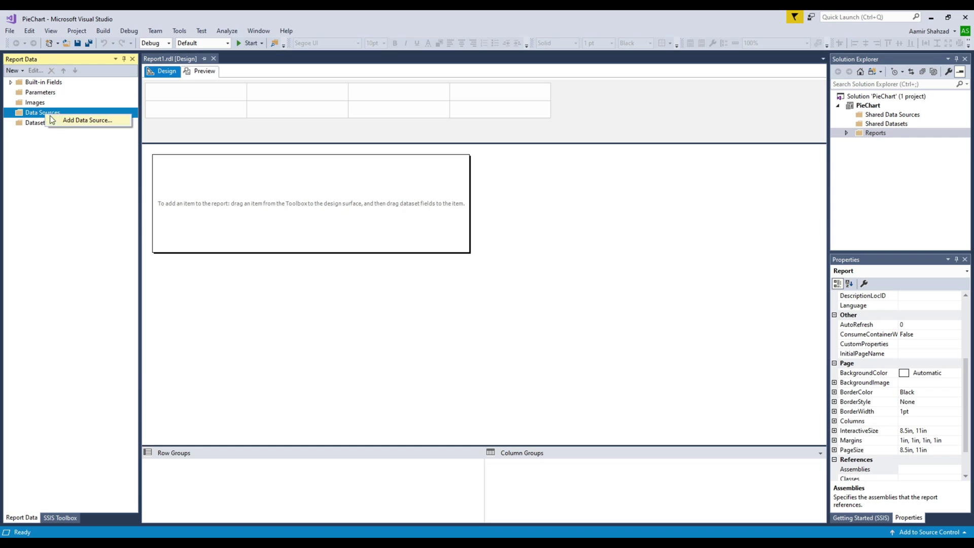
left_click(68, 122)
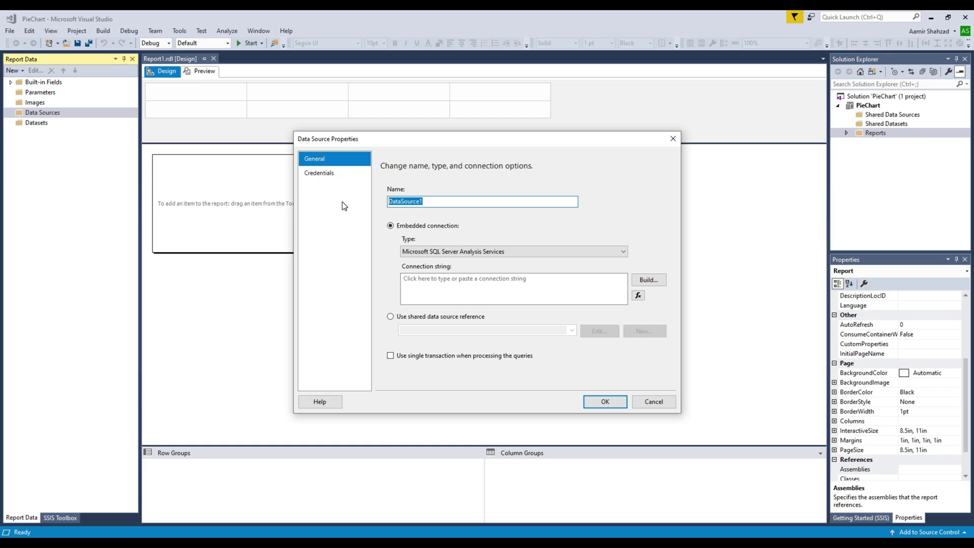
type("DS_ADF")
left_click(456, 252)
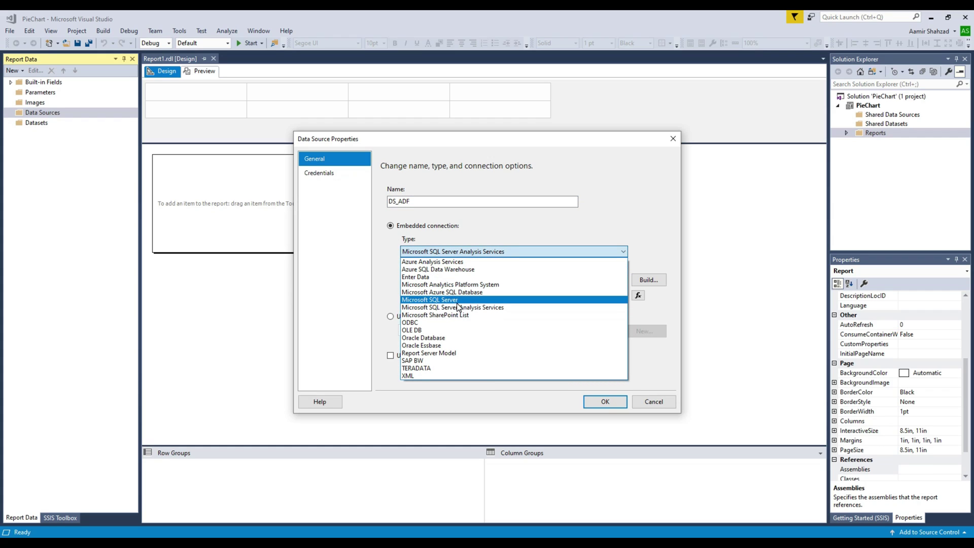
left_click(457, 302)
left_click(655, 280)
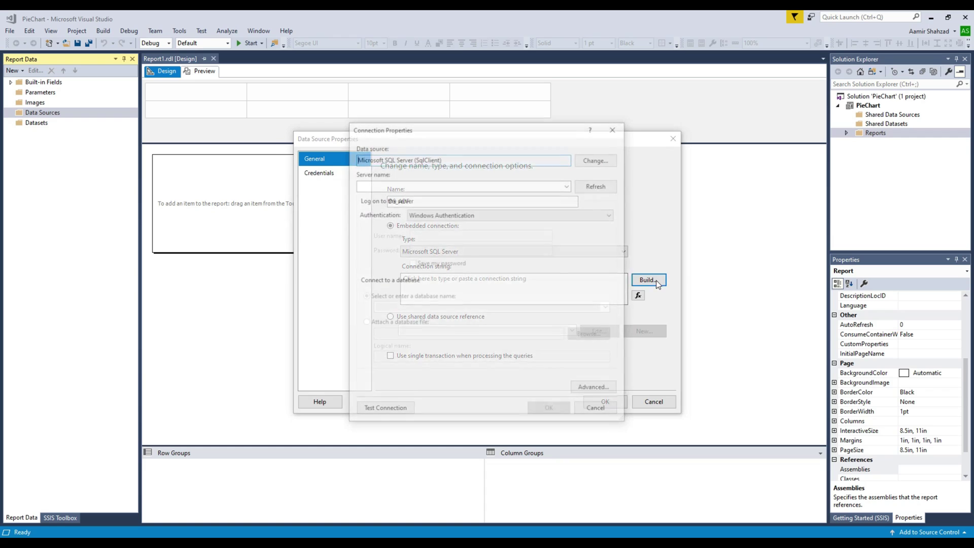
left_click(485, 183)
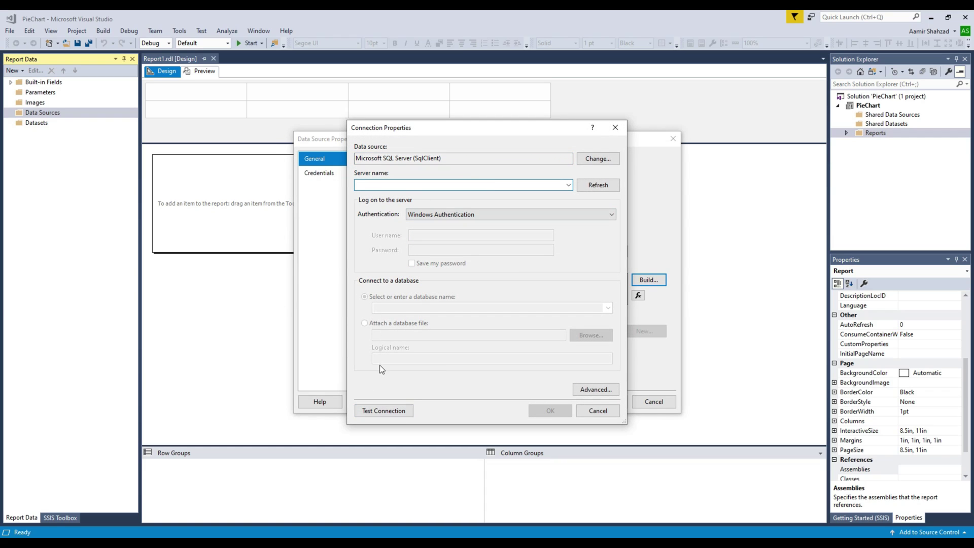
key("alt+Tab")
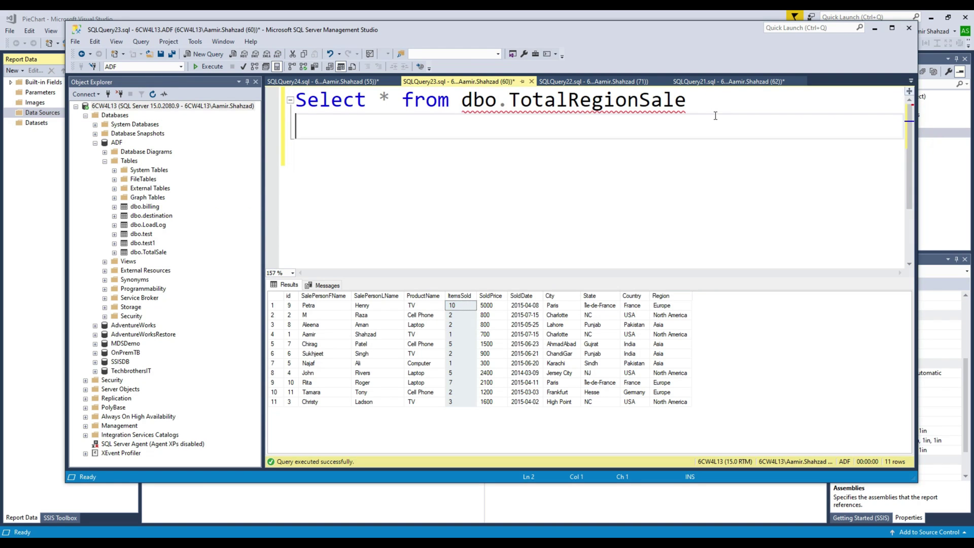
key("Return")
key("Return")
type("Select")
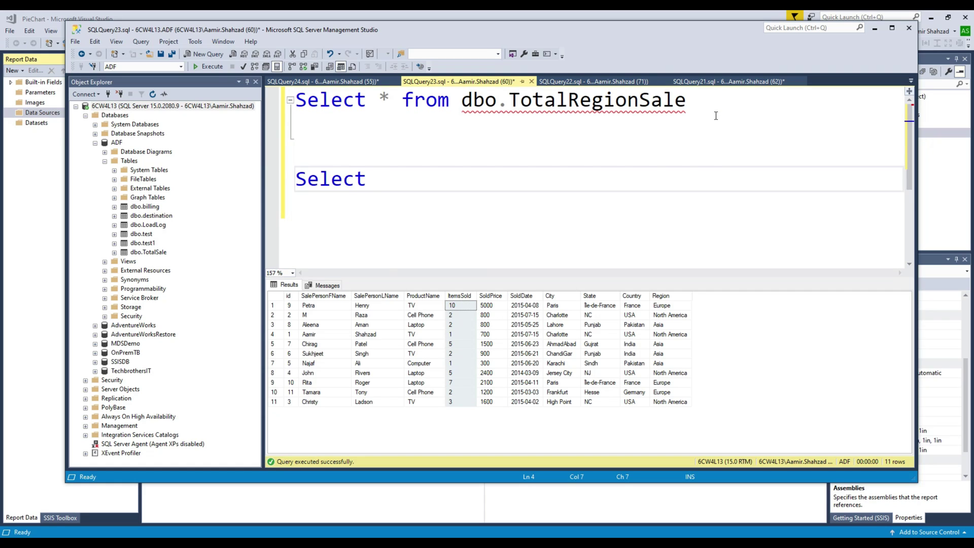
type(" @@serv")
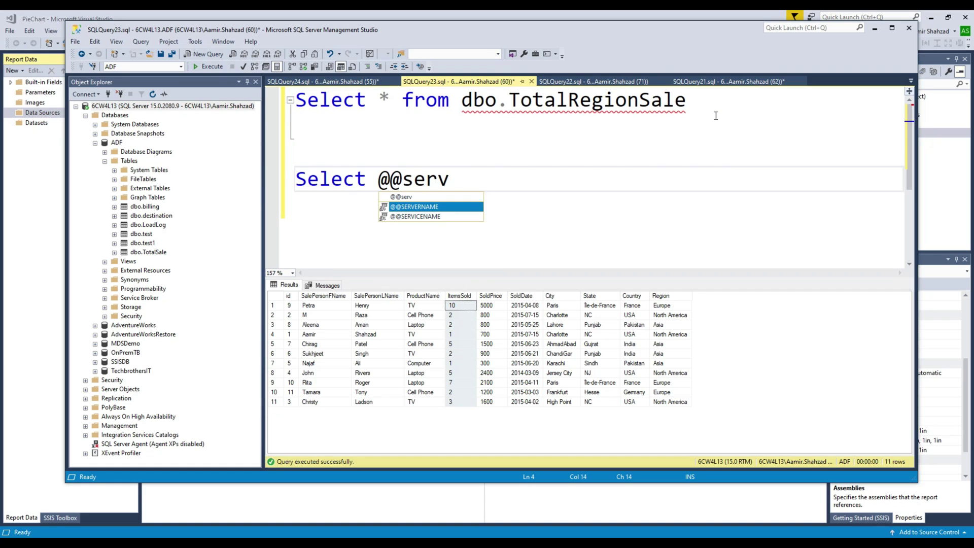
key("Tab")
key("shift+Up")
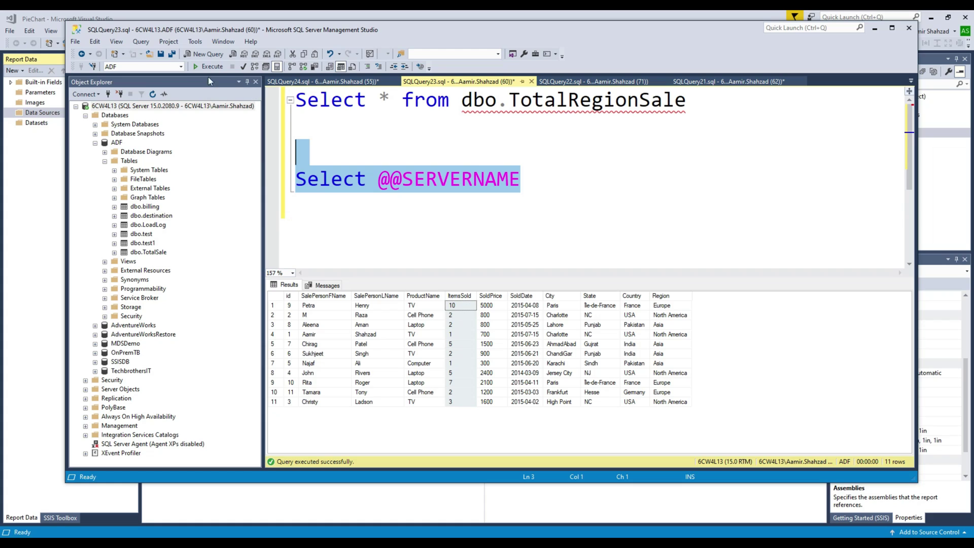
left_click(208, 67)
left_click(318, 305)
right_click(318, 305)
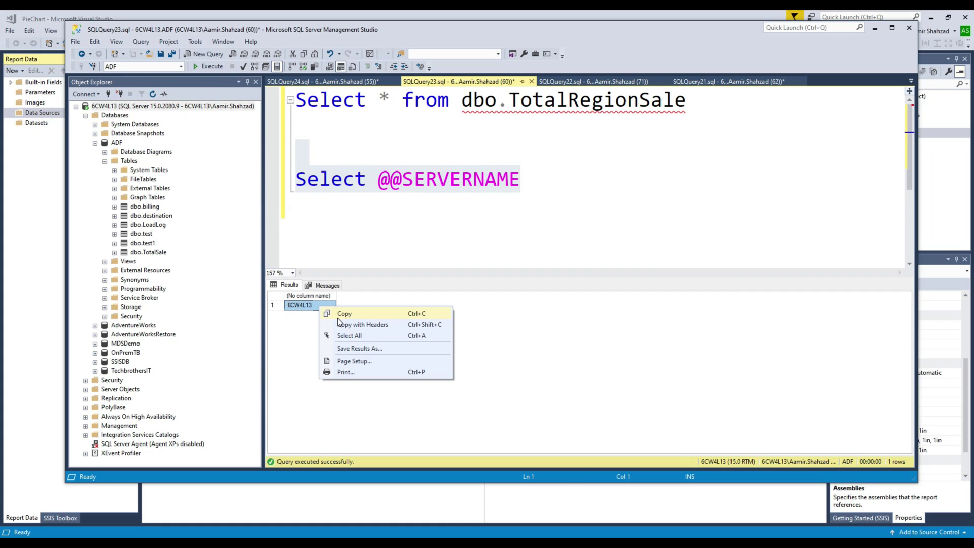
left_click(343, 314)
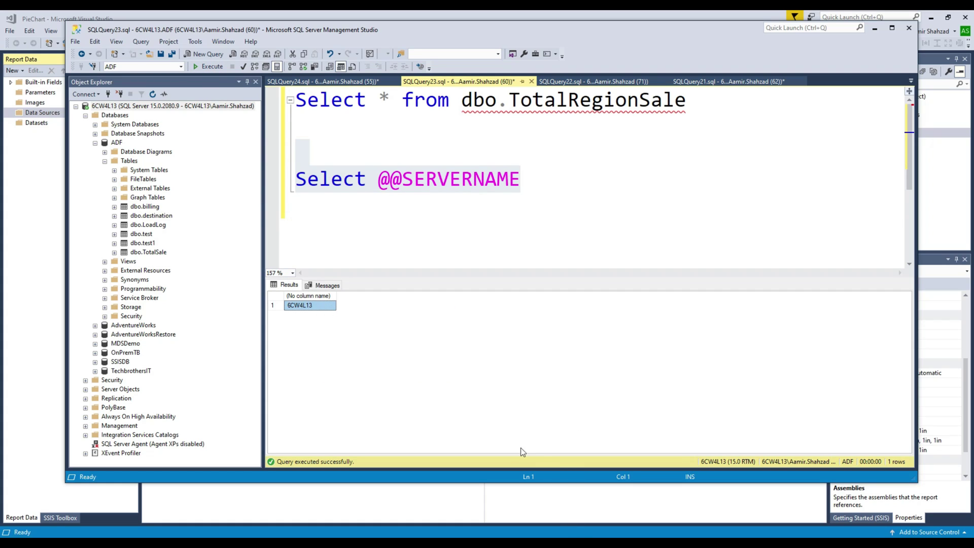
Back in Visual Studio, set the connection's server name to 6CW4L13 and its database to ADF, and test the connection.
left_click(226, 533)
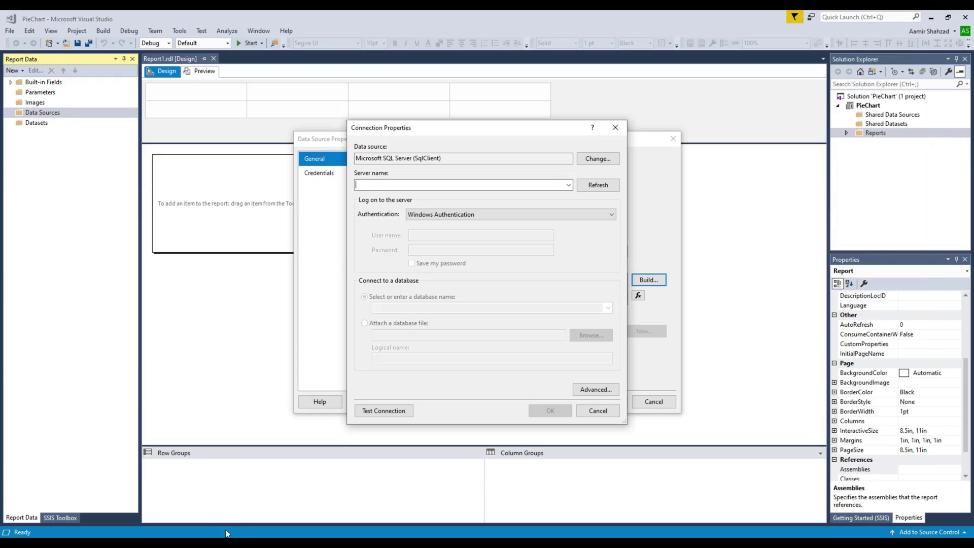
left_click(373, 187)
key("ctrl+v")
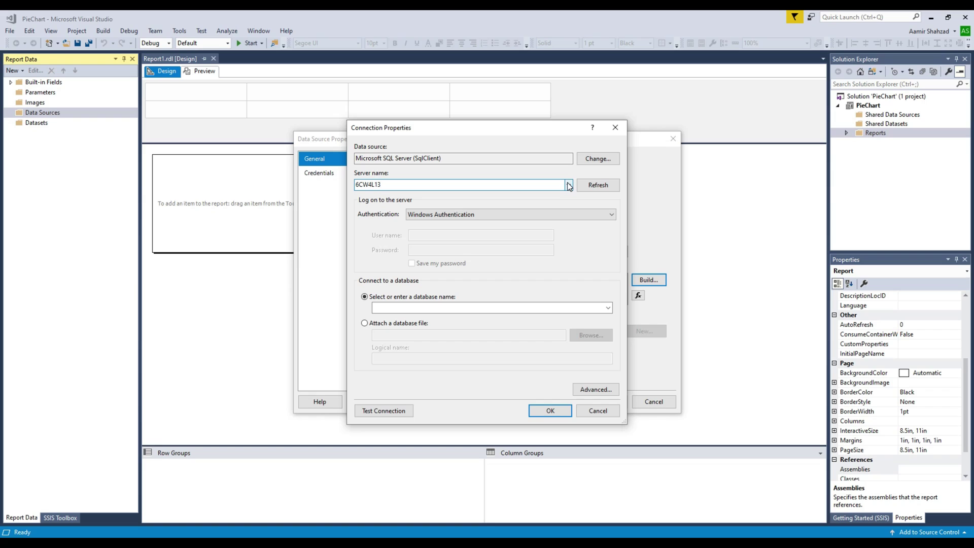
left_click(406, 309)
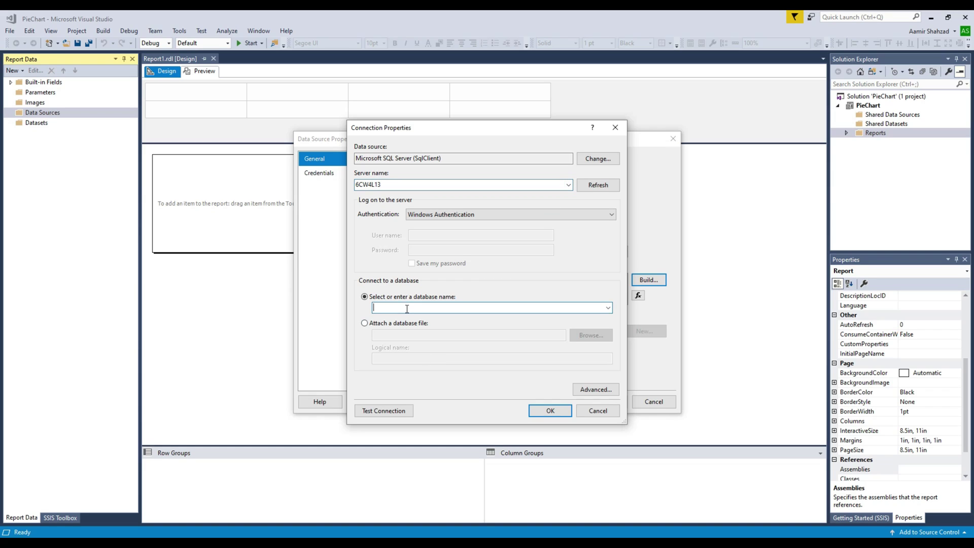
type("ADF")
left_click(398, 411)
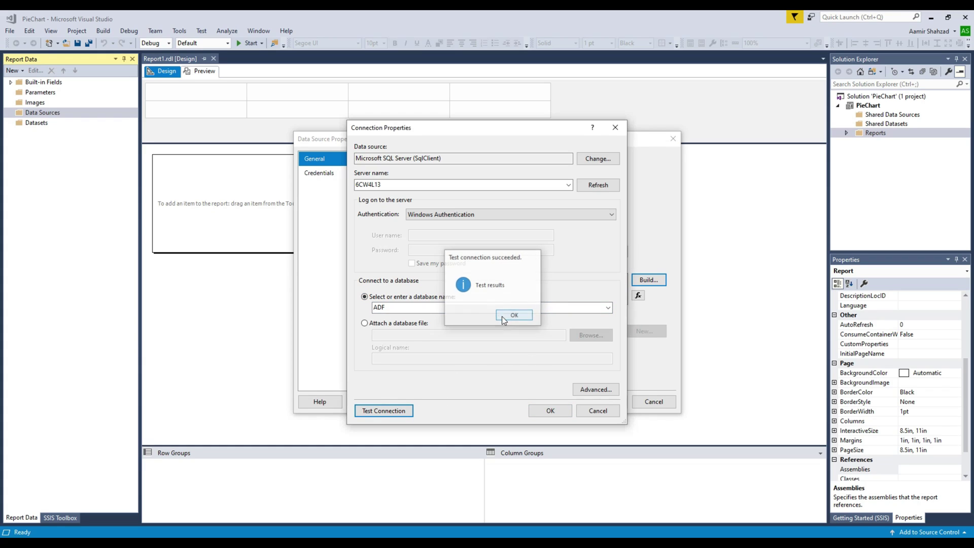
left_click(502, 316)
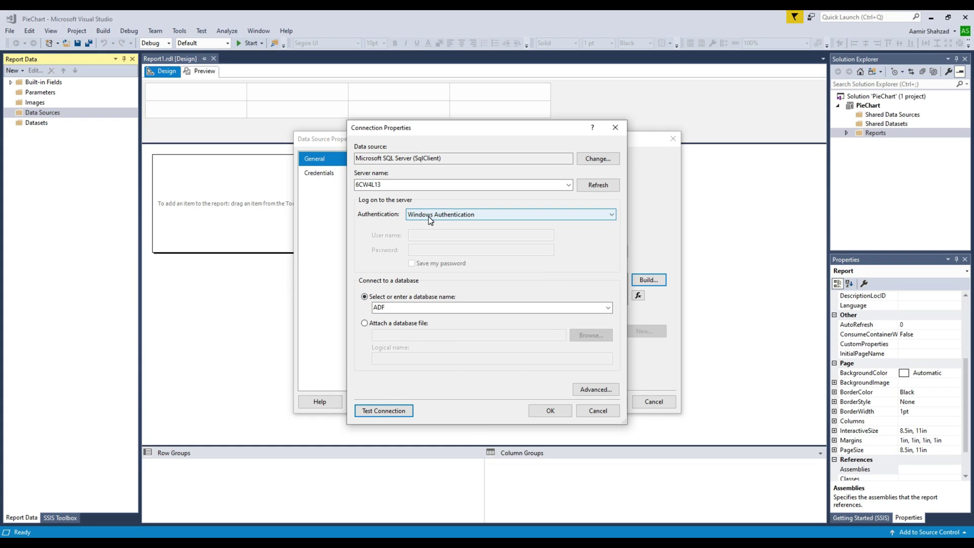
Accept the connection with Windows Authentication, and save the DS_ADF data source after reviewing its credentials settings.
left_click(429, 215)
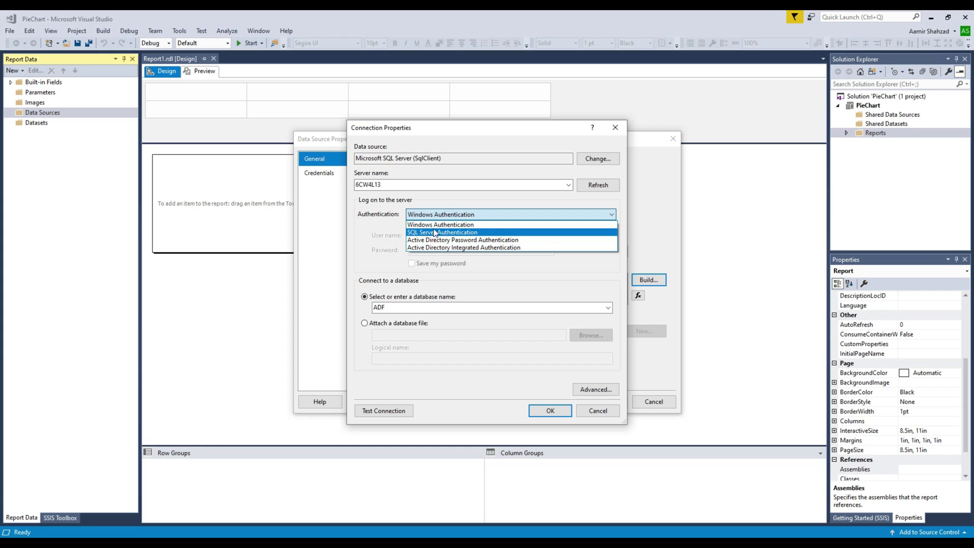
left_click(433, 224)
left_click(550, 408)
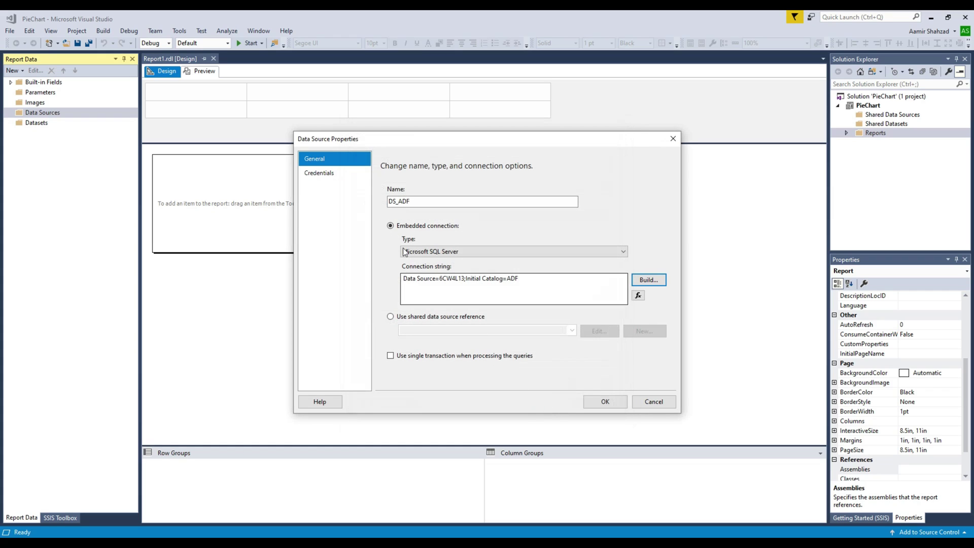
left_click(327, 176)
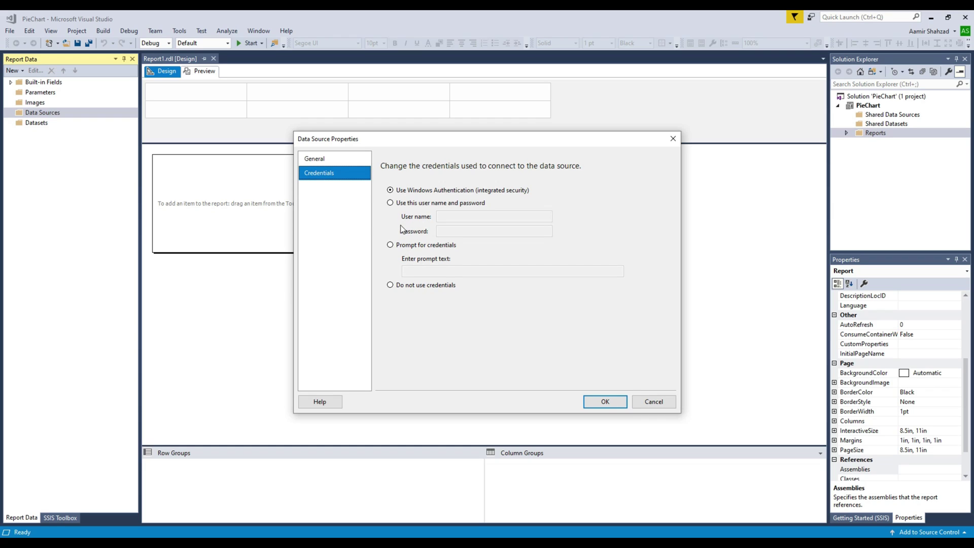
left_click(330, 159)
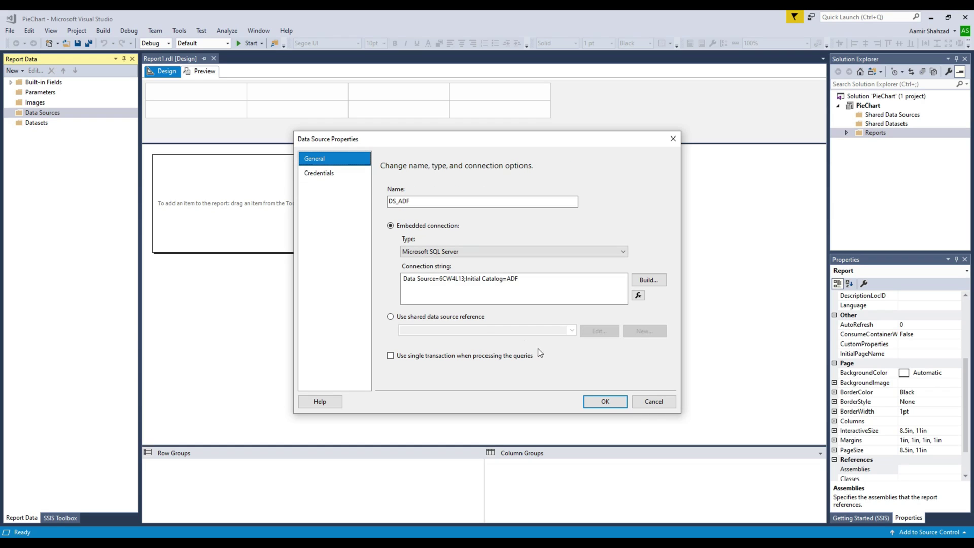
left_click(605, 402)
Start a new dataset embedded in the report that uses the DS_ADF data source and a text query.
left_click(47, 134)
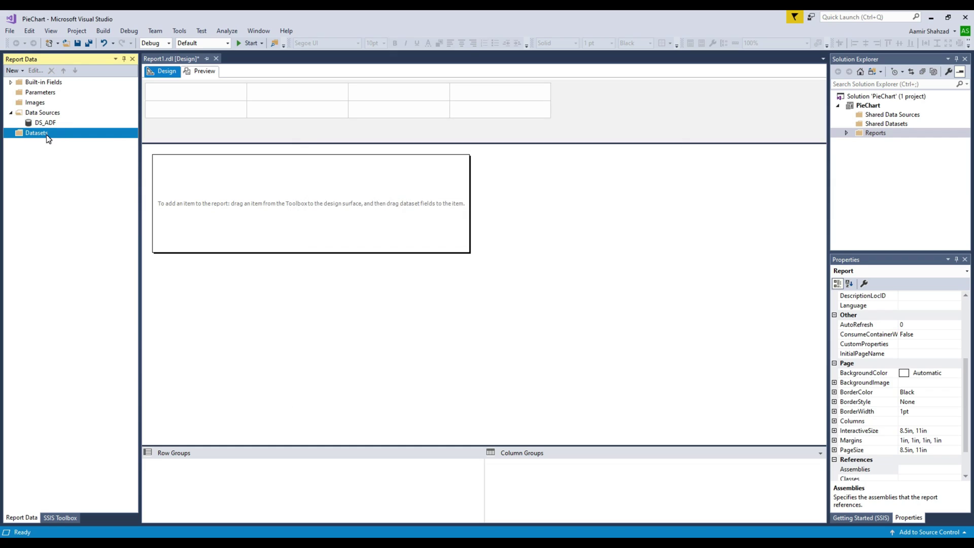
right_click(48, 138)
left_click(77, 142)
left_click(425, 189)
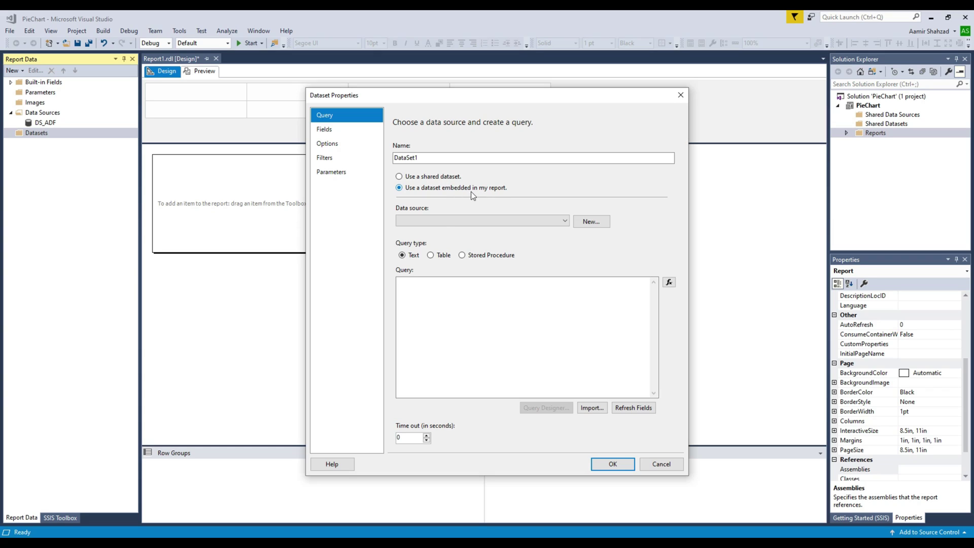
left_click(429, 220)
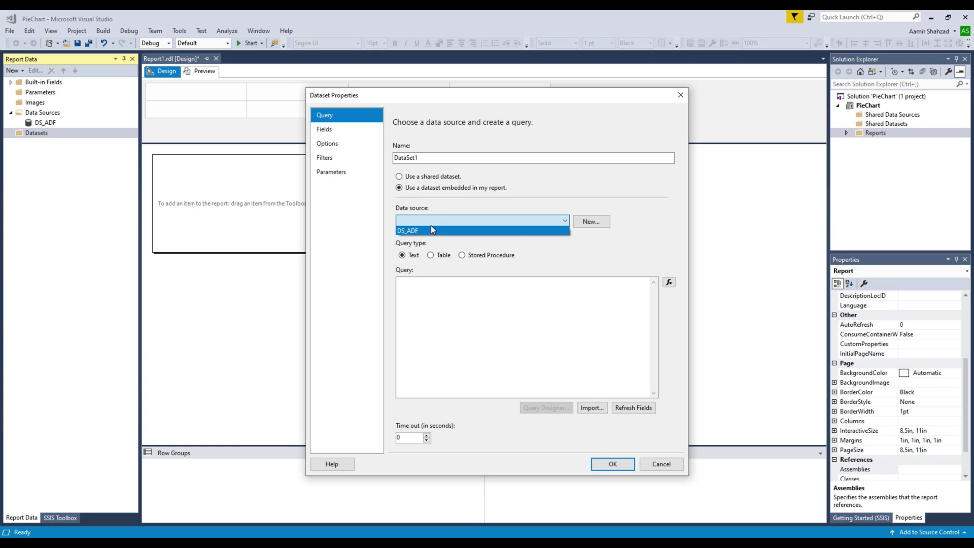
left_click(414, 231)
left_click(425, 288)
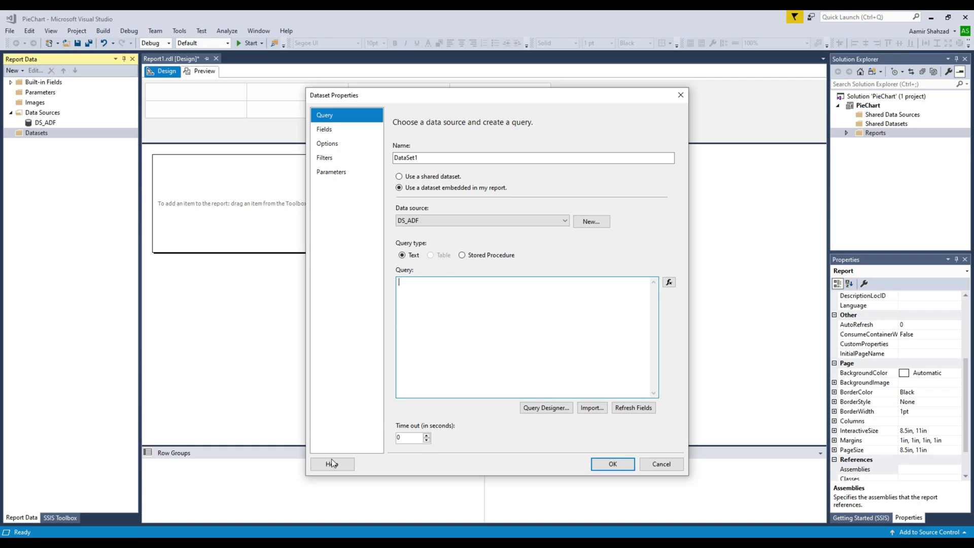
Switch to SQL Server Management Studio, rerun Select * from dbo.TotalRegionSale, and examine the ItemsSold column.
key("alt+Tab")
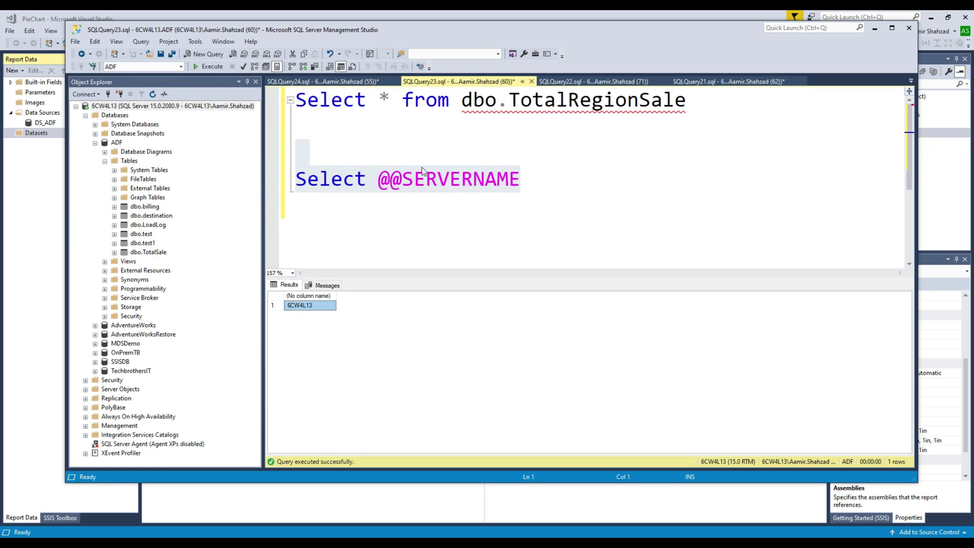
left_click(429, 142)
left_click_drag(700, 100, 295, 100)
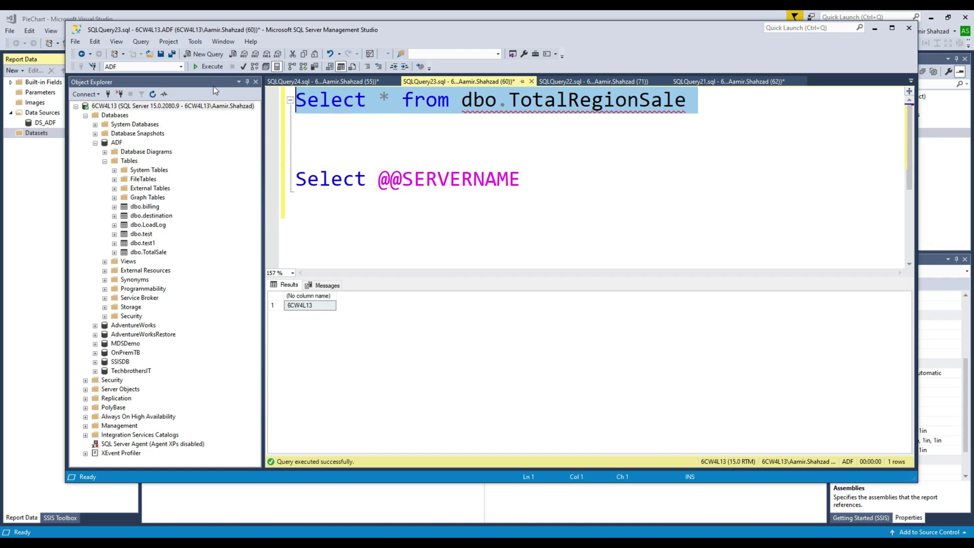
left_click(207, 67)
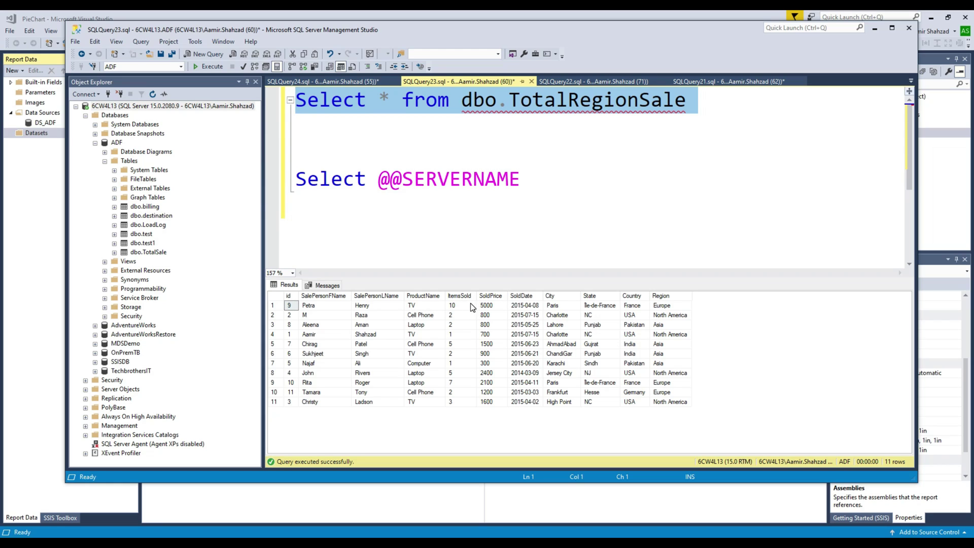
left_click_drag(472, 305, 475, 403)
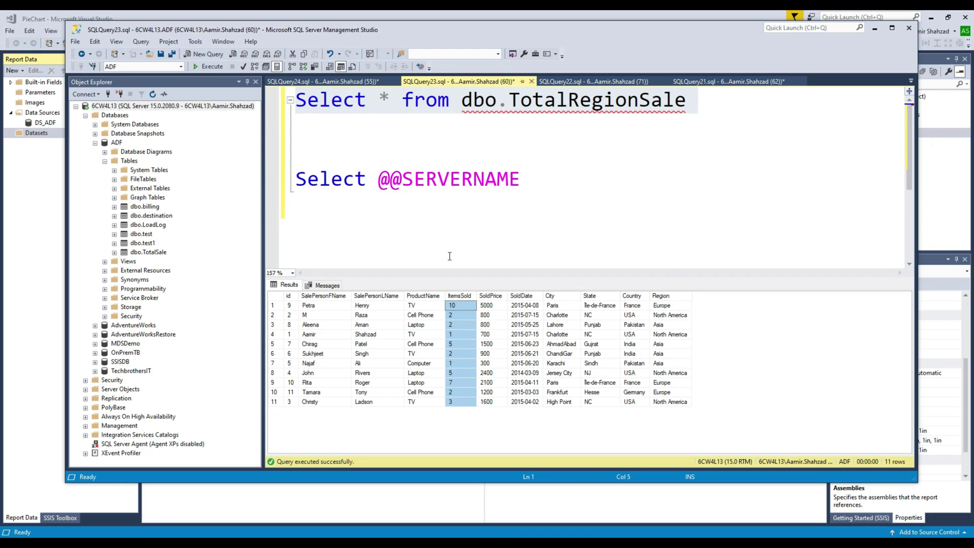
Change the query to Select ItemsSold,Region from dbo.TotalRegionSale, copy it, and run it.
left_click(389, 100)
key("BackSpace")
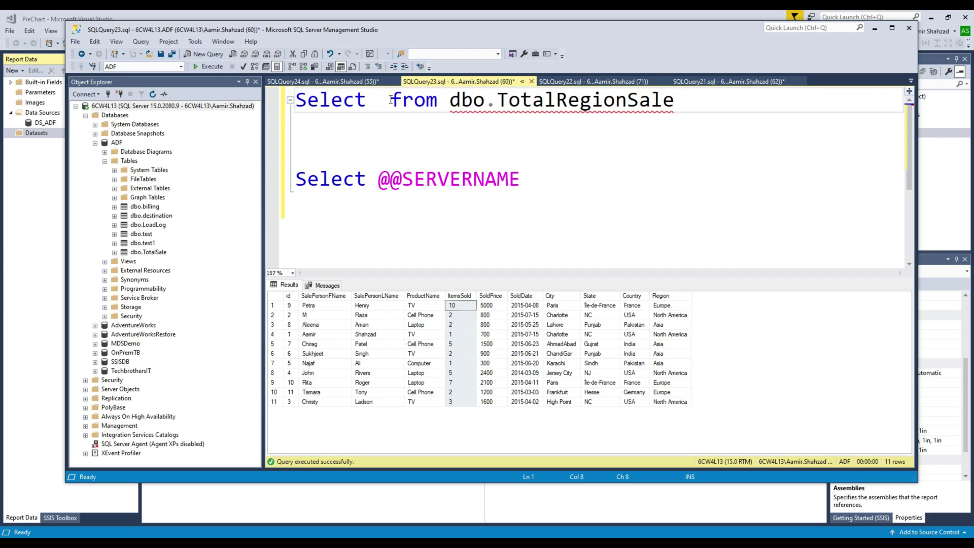
type("Item")
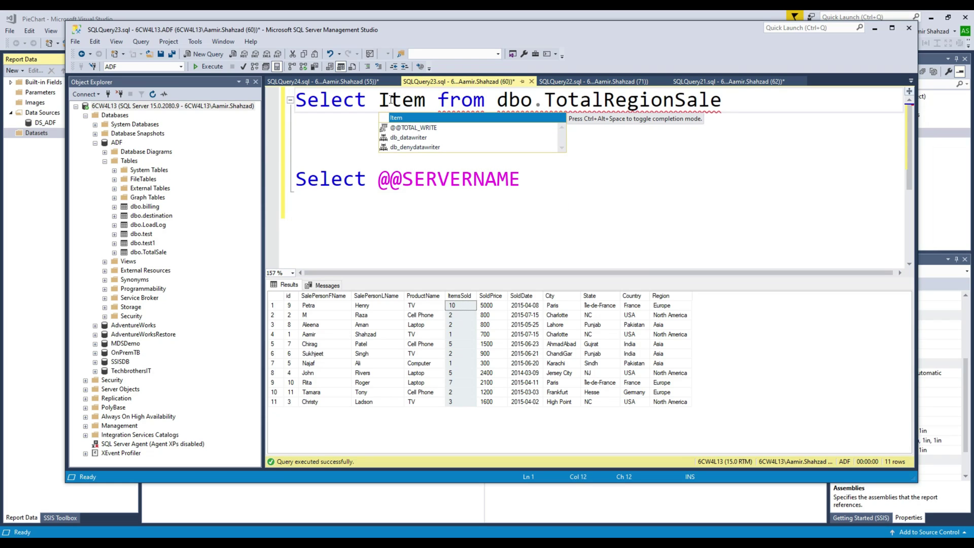
type("sSold")
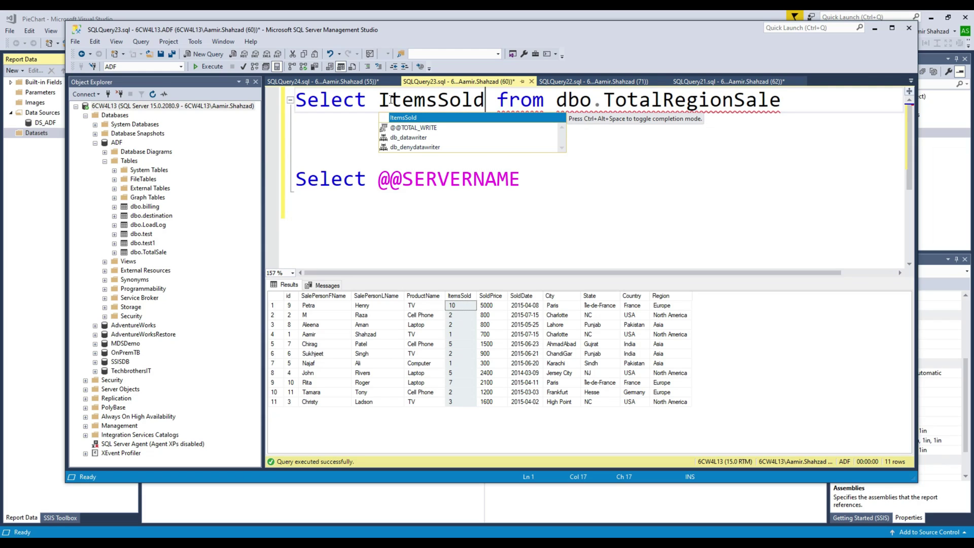
key("Escape")
type(",")
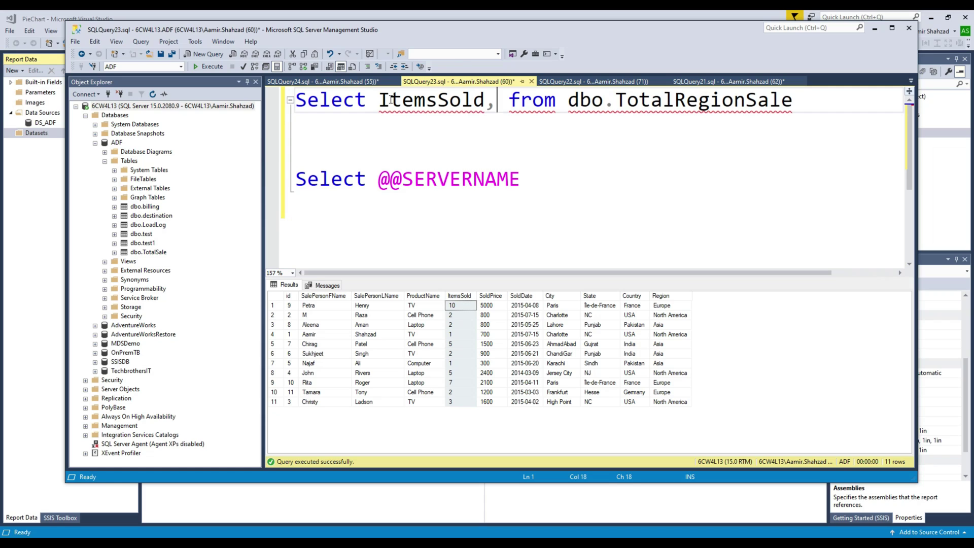
type("Region")
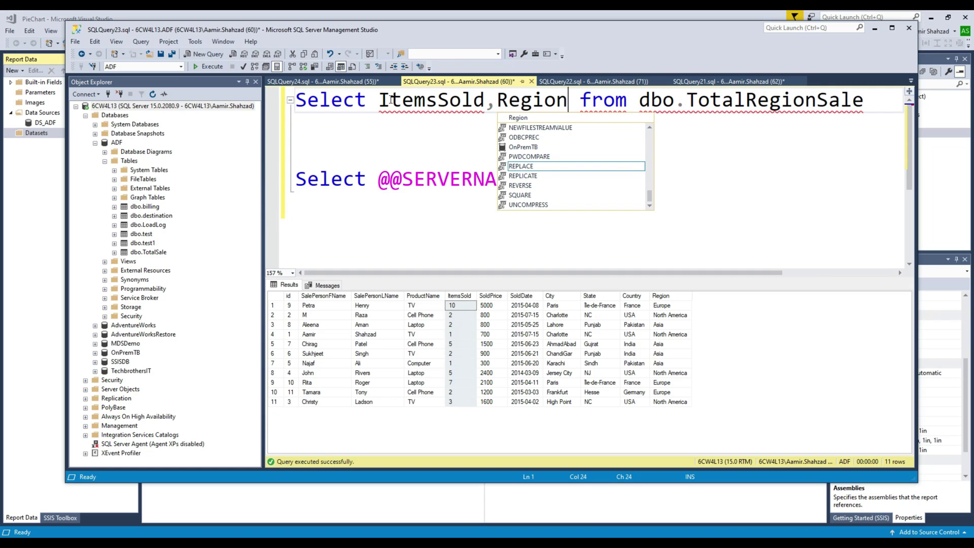
left_click(359, 128)
left_click_drag(359, 128, 295, 100)
key("ctrl+c")
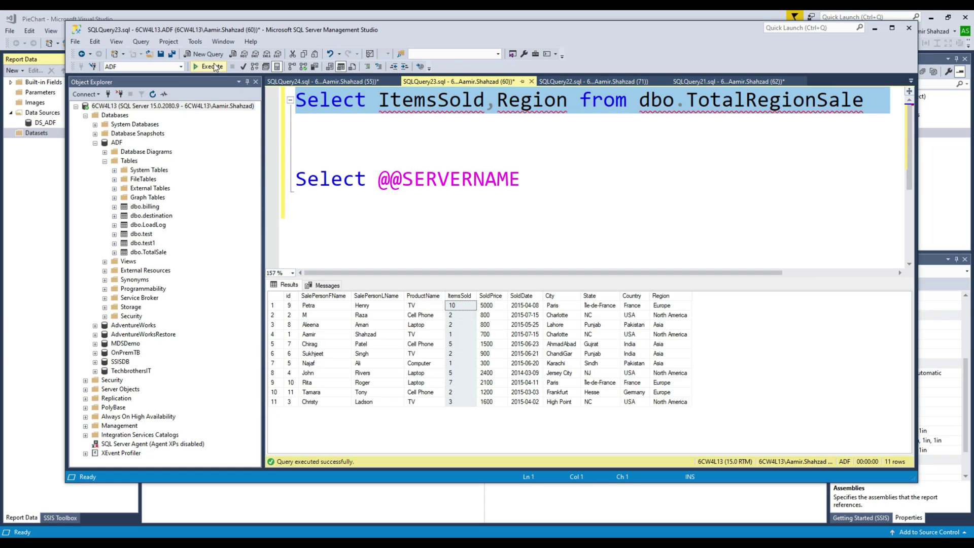
left_click(212, 67)
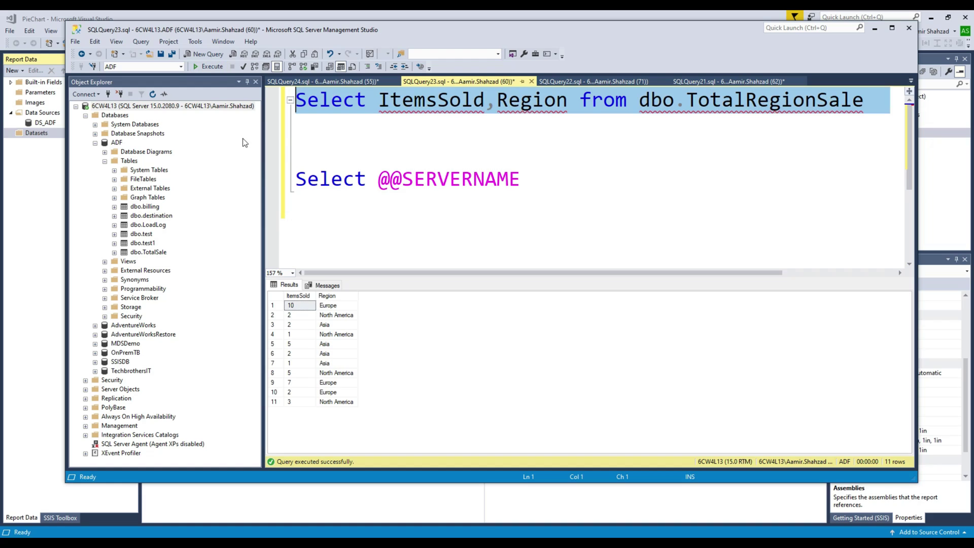
right_click(432, 111)
key("Escape")
In Visual Studio, paste the ItemsSold and Region query into the new dataset and check the dataset's fields.
key("alt+Tab")
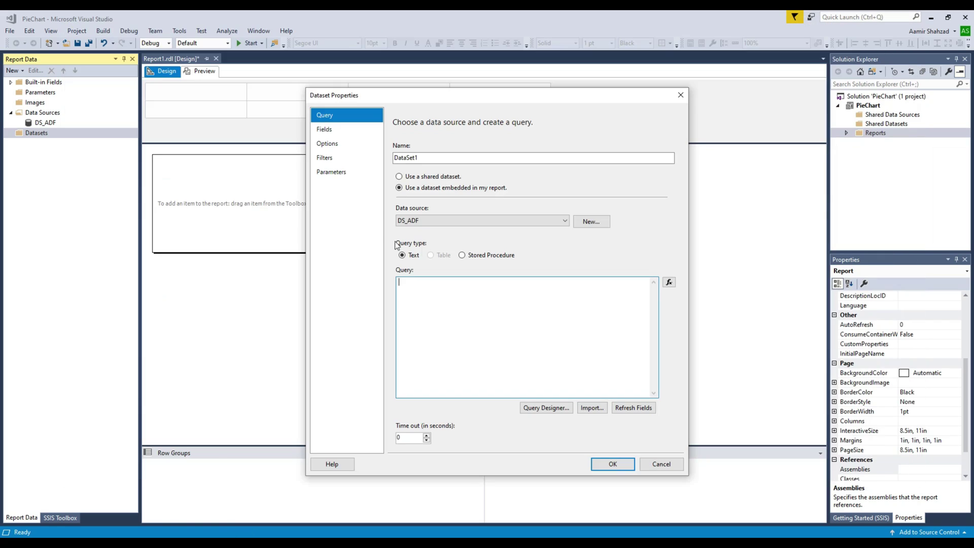
key("ctrl+v")
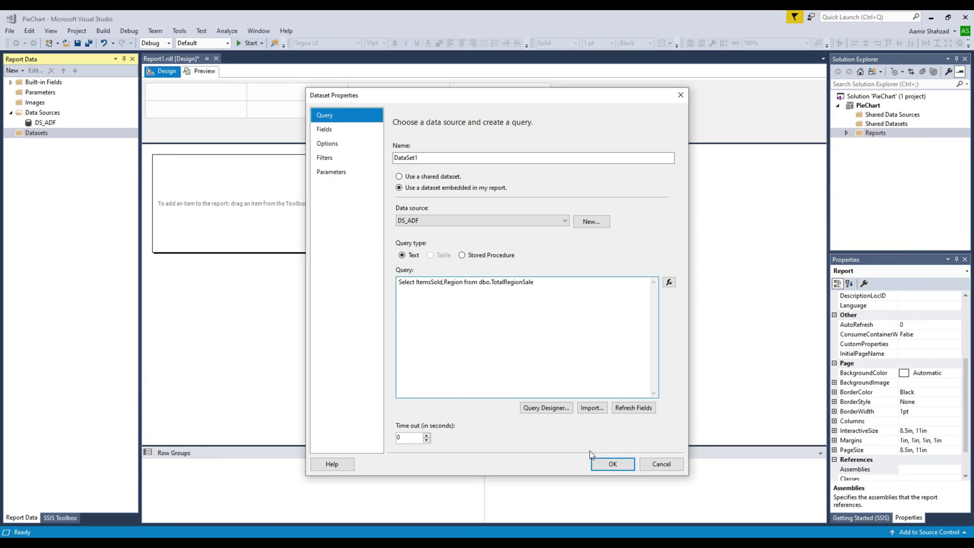
left_click(324, 129)
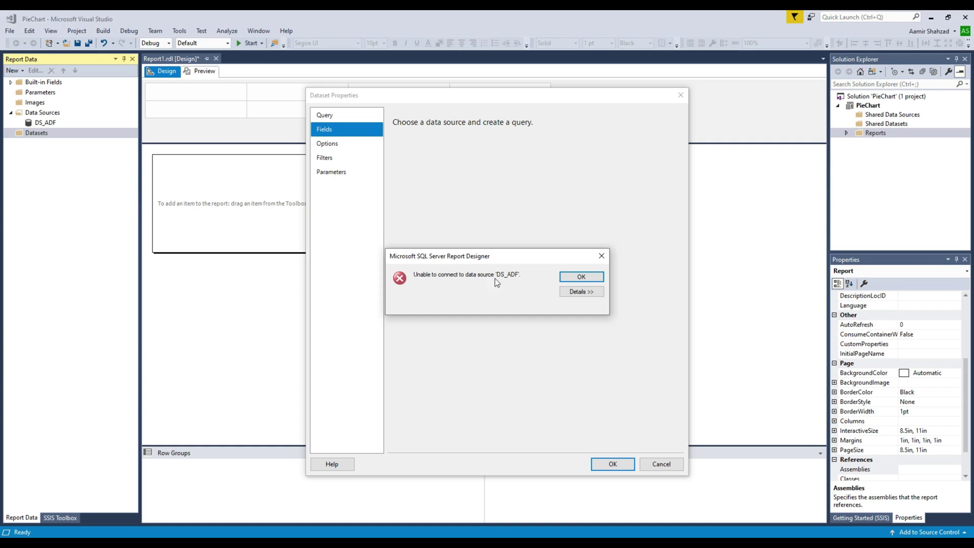
left_click(579, 278)
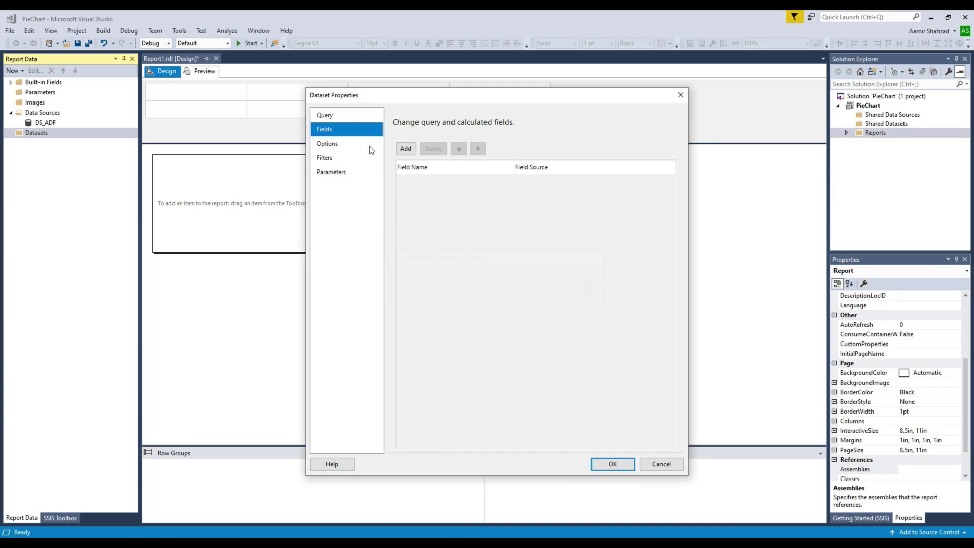
left_click(340, 119)
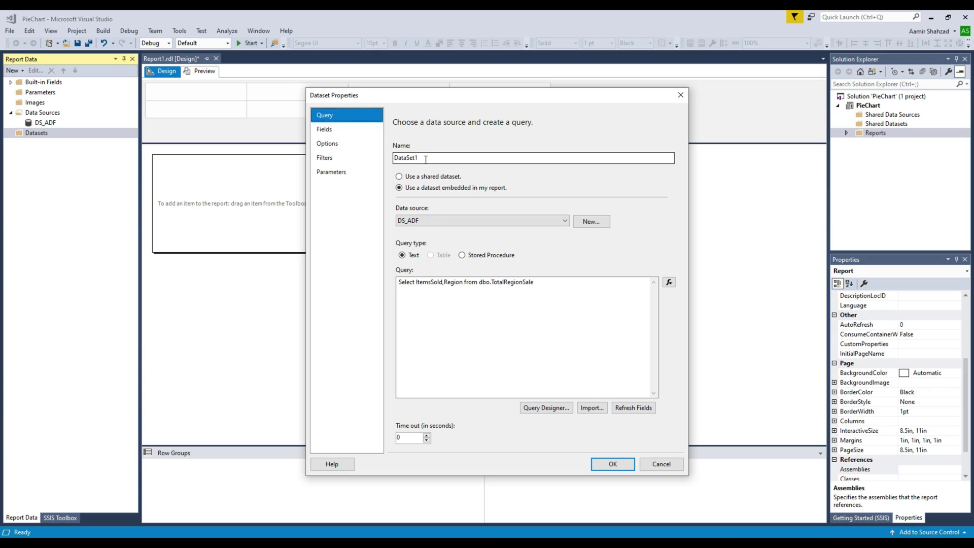
Keep the dataset embedded in the report with DS_ADF as its data source, and finish creating it.
left_click(428, 178)
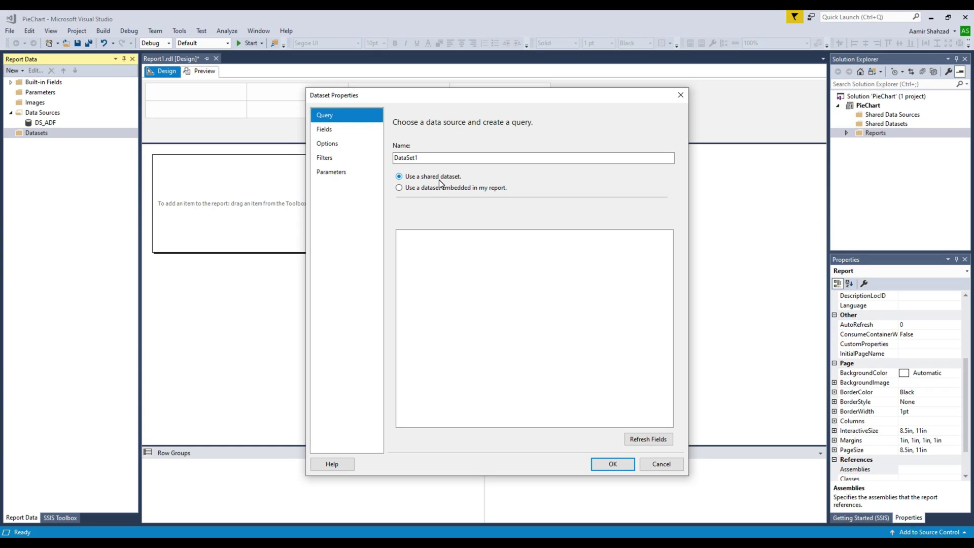
left_click(415, 190)
left_click(444, 223)
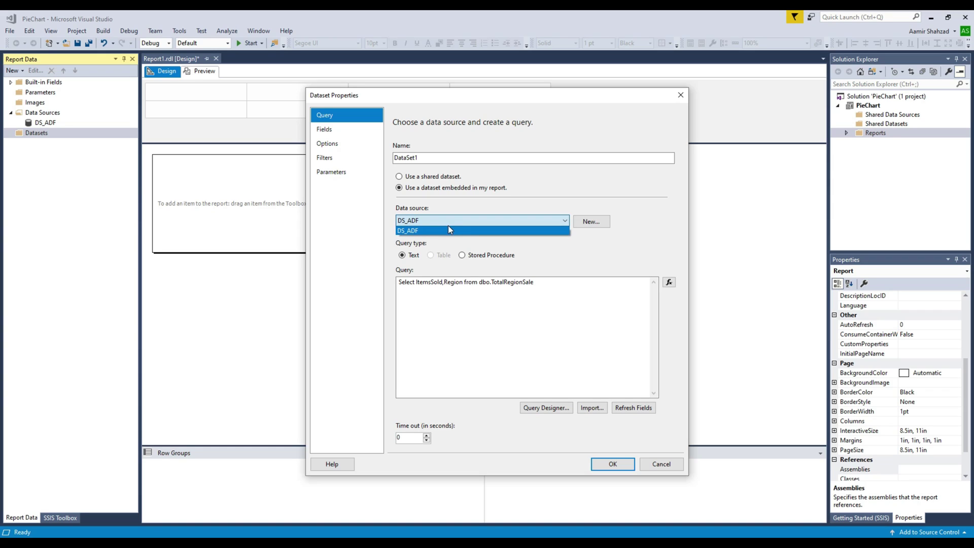
left_click(448, 229)
left_click(476, 383)
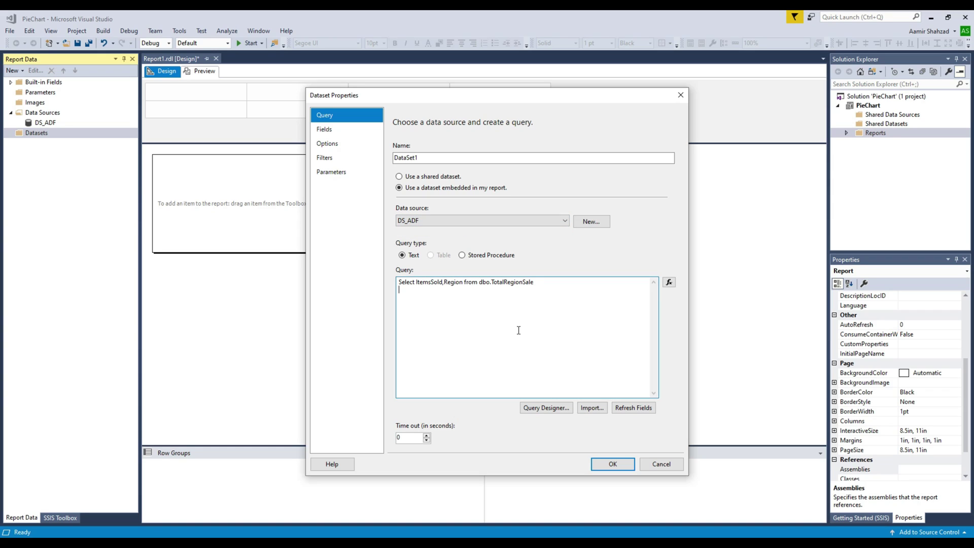
left_click(602, 463)
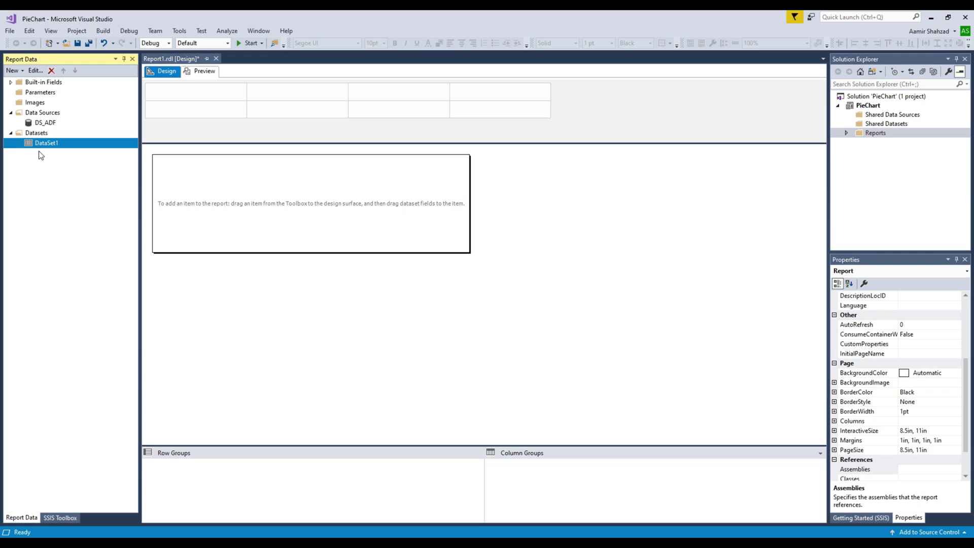
Review the credentials settings of the DS_ADF data source.
double_click(46, 123)
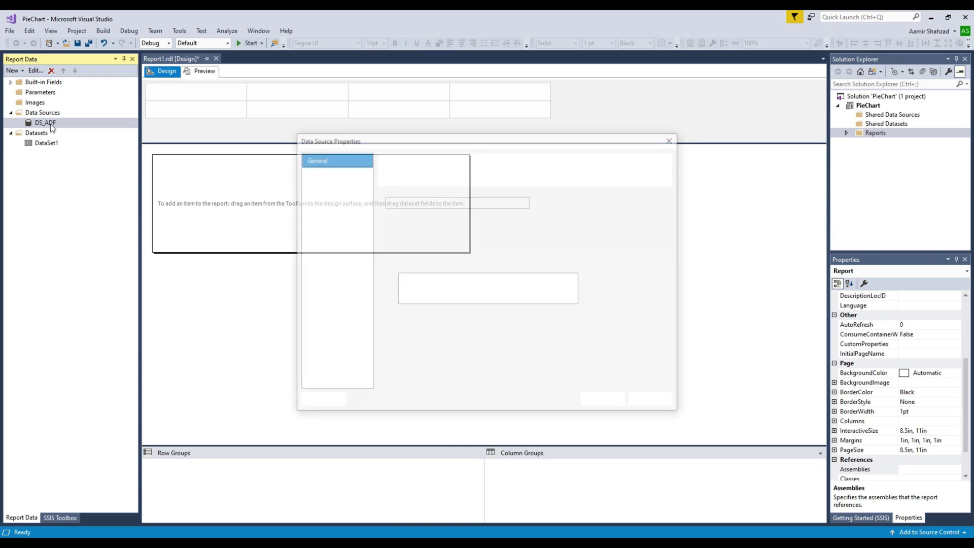
left_click(317, 175)
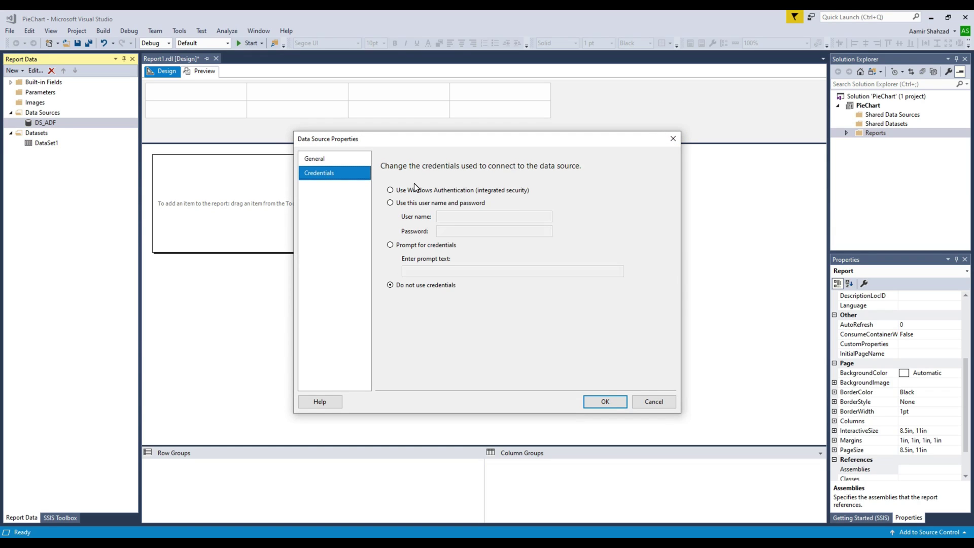
key("Return")
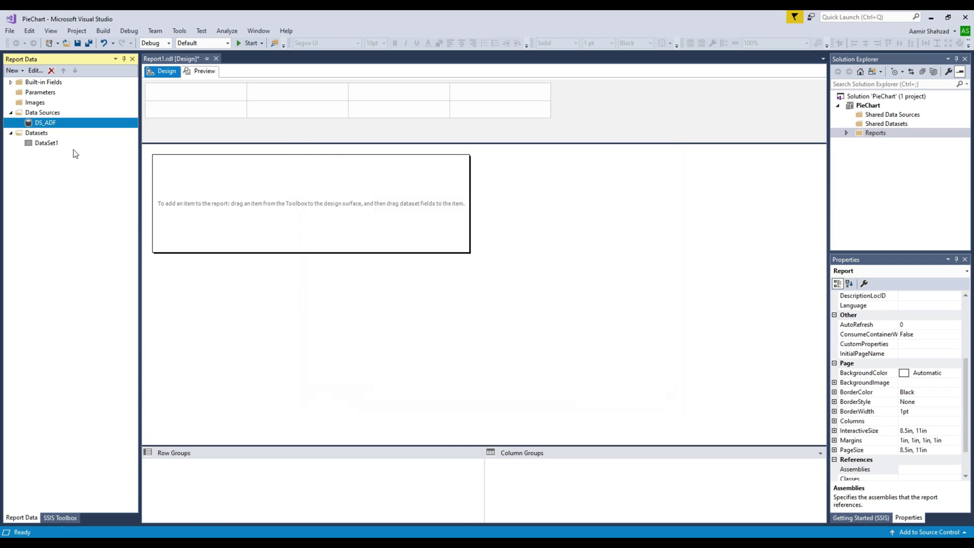
Reopen DataSet1 and refresh its fields from the query so ItemsSold and Region are available, then save the dataset.
left_click(39, 144)
double_click(46, 143)
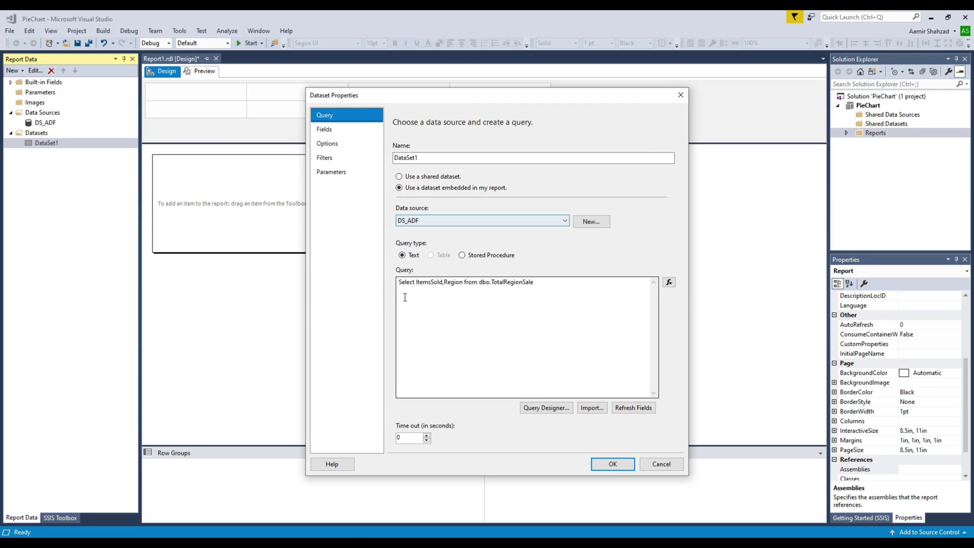
left_click(329, 133)
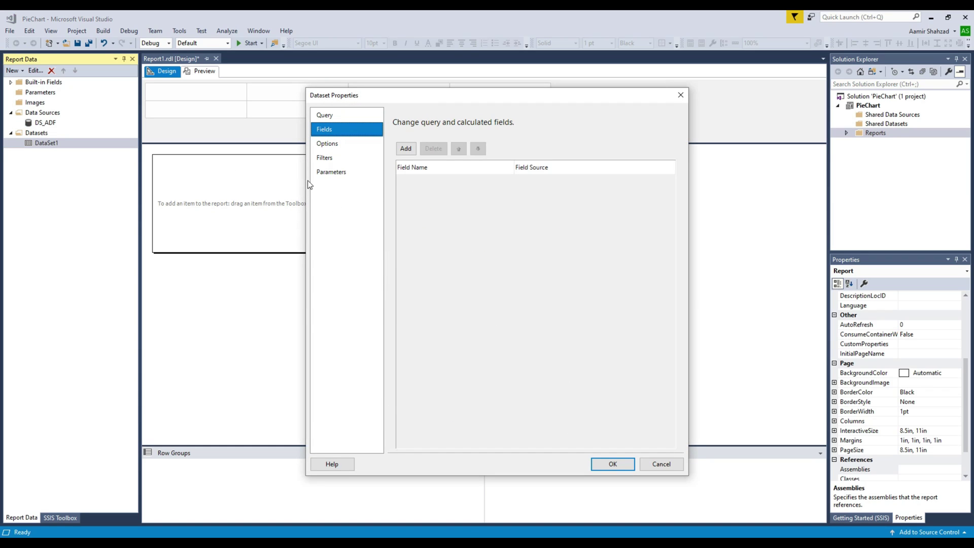
left_click(325, 115)
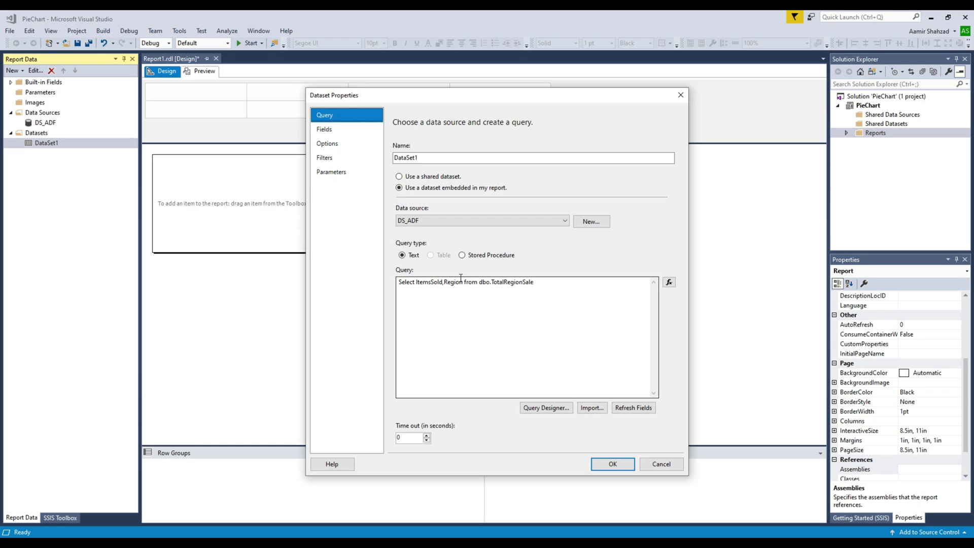
left_click(619, 408)
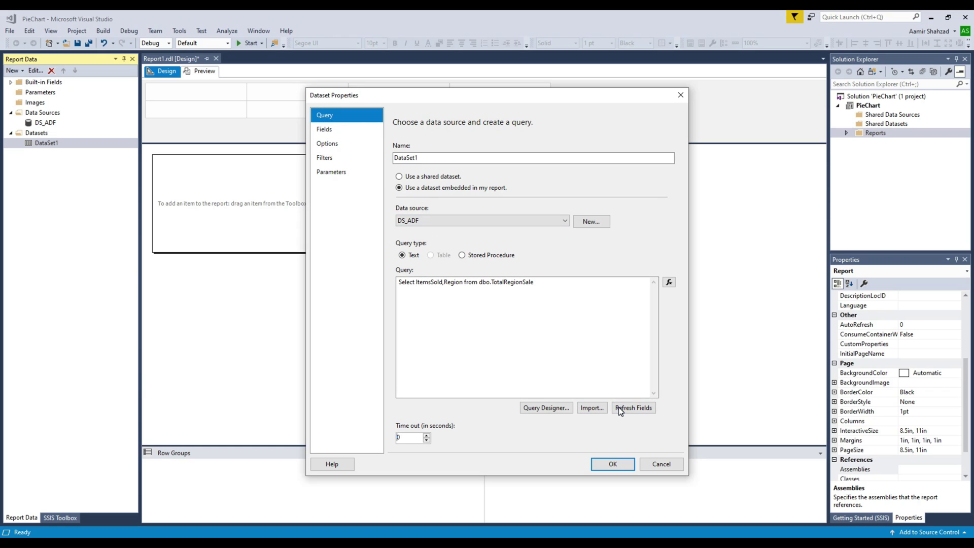
left_click(326, 129)
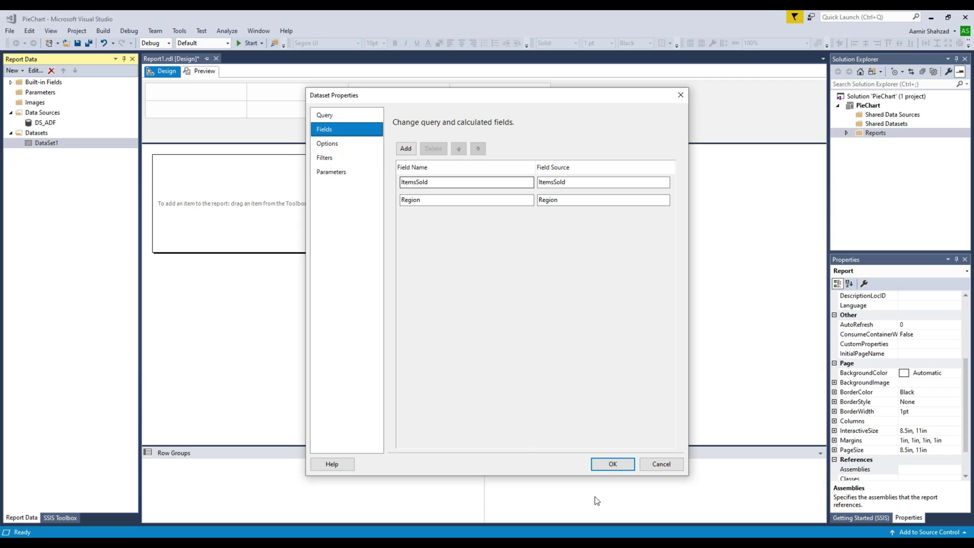
left_click(610, 464)
Insert a plain pie chart into the report body.
right_click(226, 192)
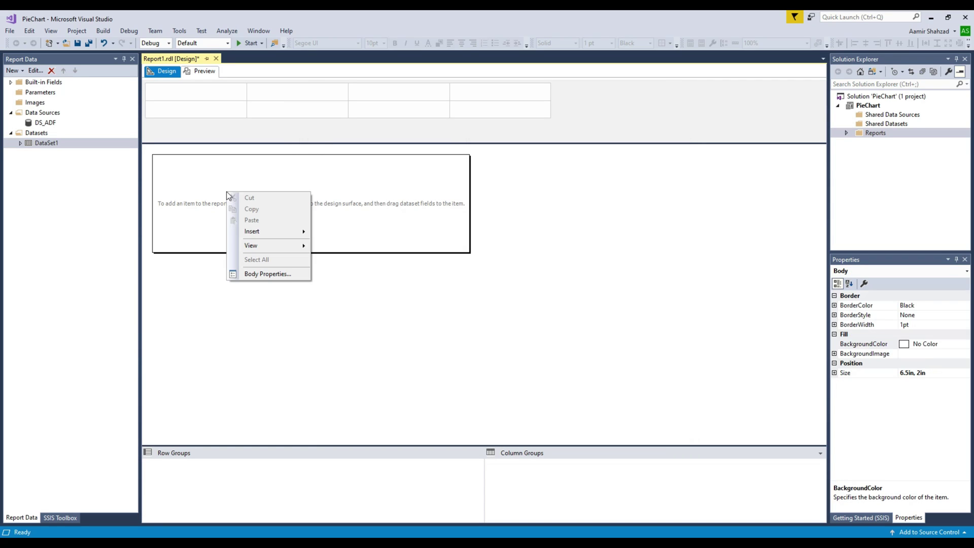
mouse_move(293, 232)
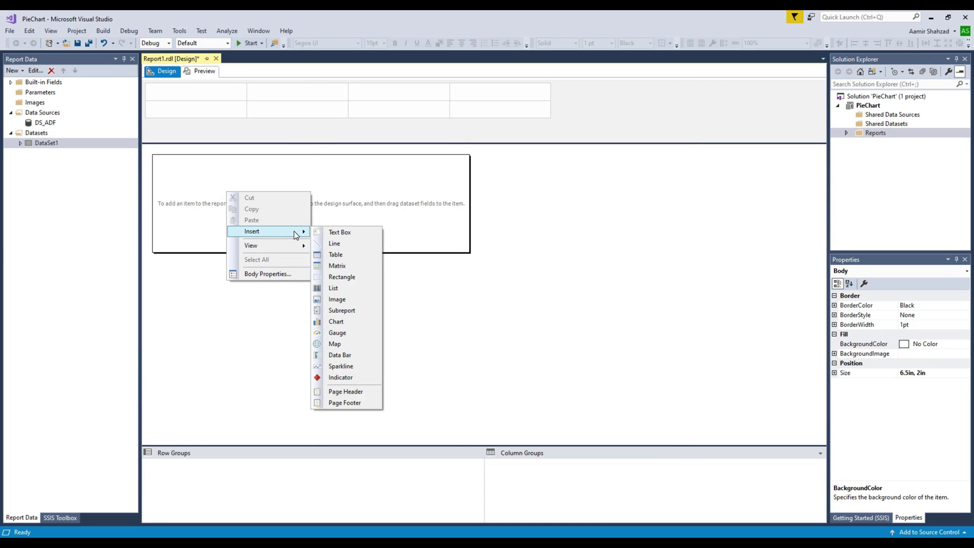
left_click(343, 324)
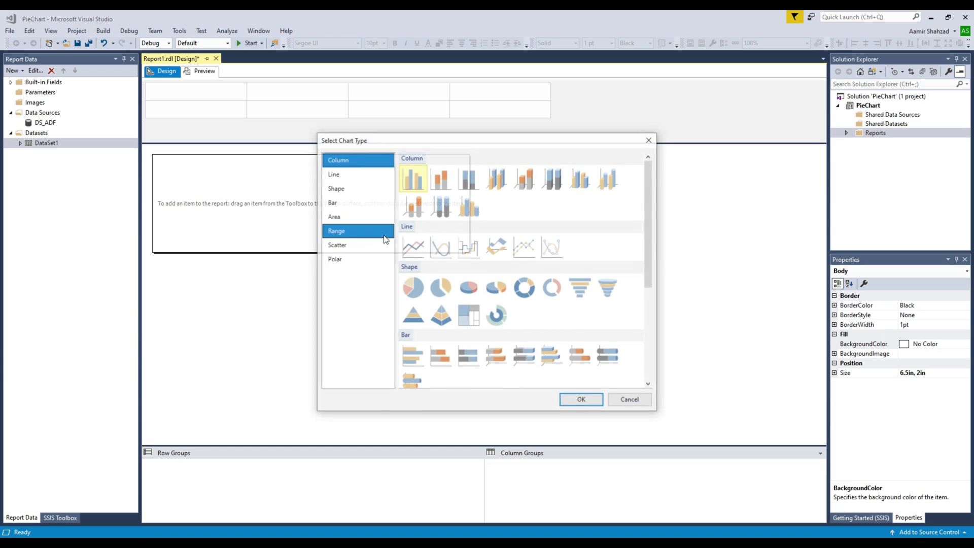
left_click(414, 293)
left_click(574, 403)
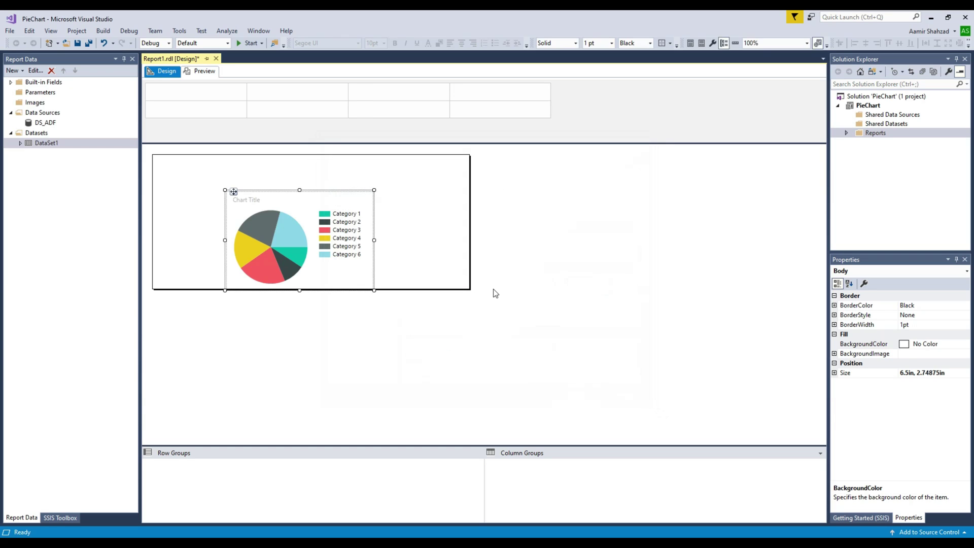
Enlarge the report body and stretch the pie chart until it fills most of the body.
left_click_drag(467, 289, 713, 418)
left_click(360, 280)
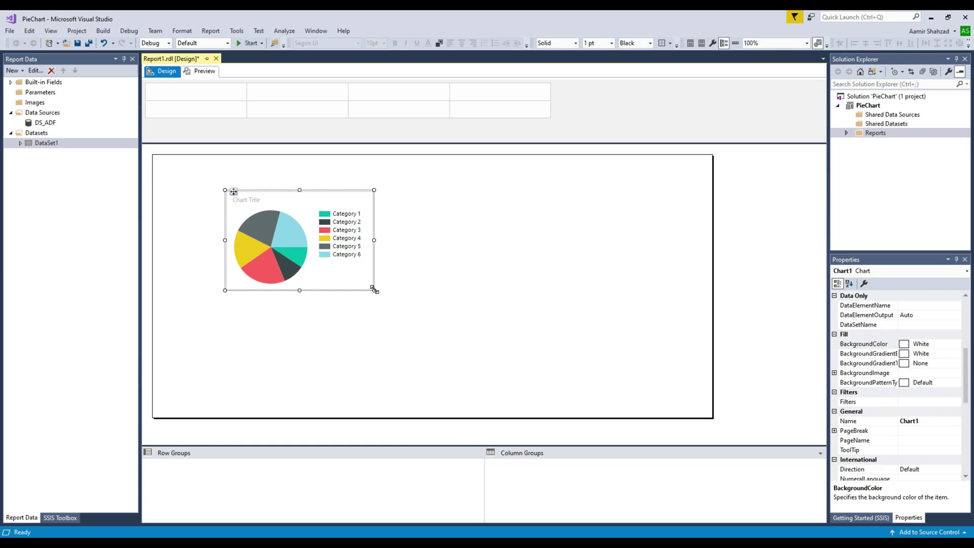
left_click_drag(374, 289, 679, 406)
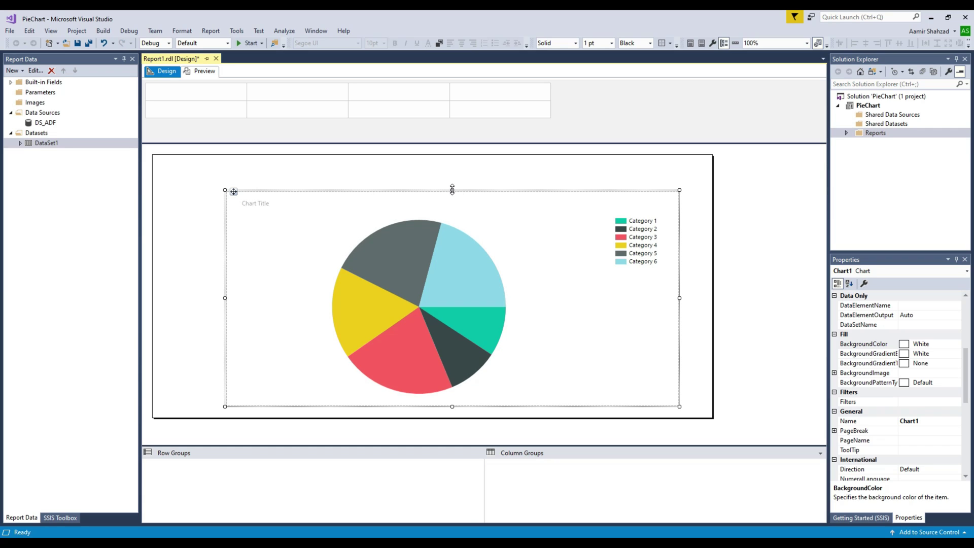
left_click_drag(452, 189, 452, 165)
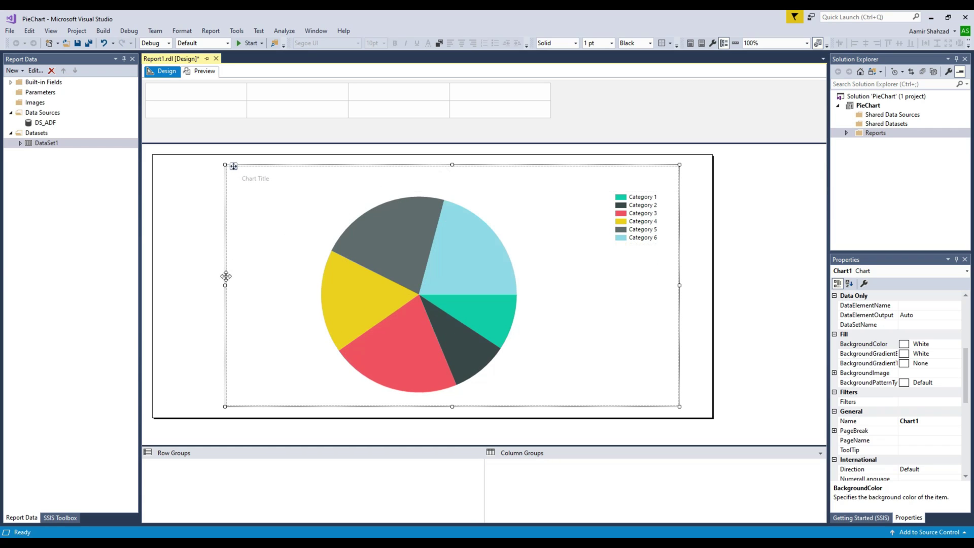
left_click_drag(223, 284, 171, 284)
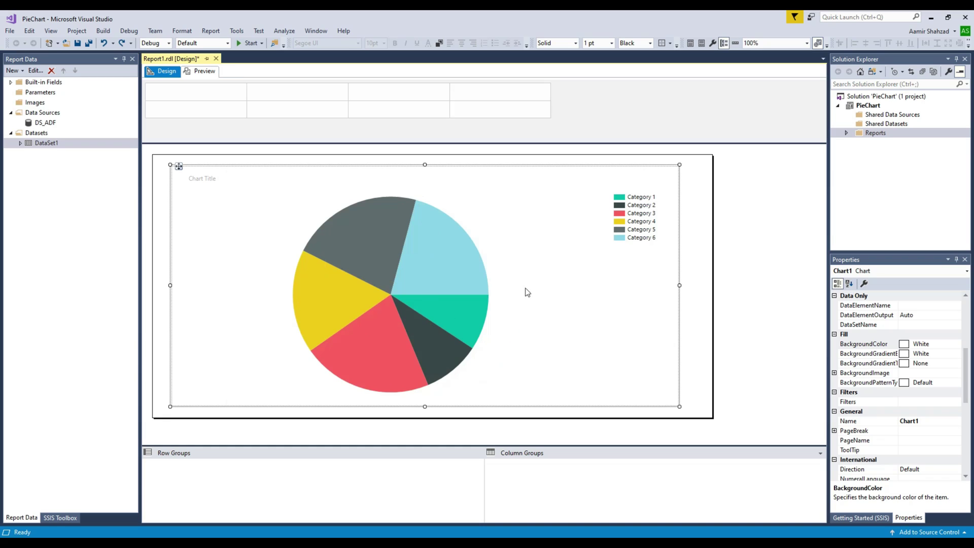
Open the pie chart's data settings and add ItemsSold as the chart value.
left_click(698, 286)
left_click(650, 299)
left_click(620, 293)
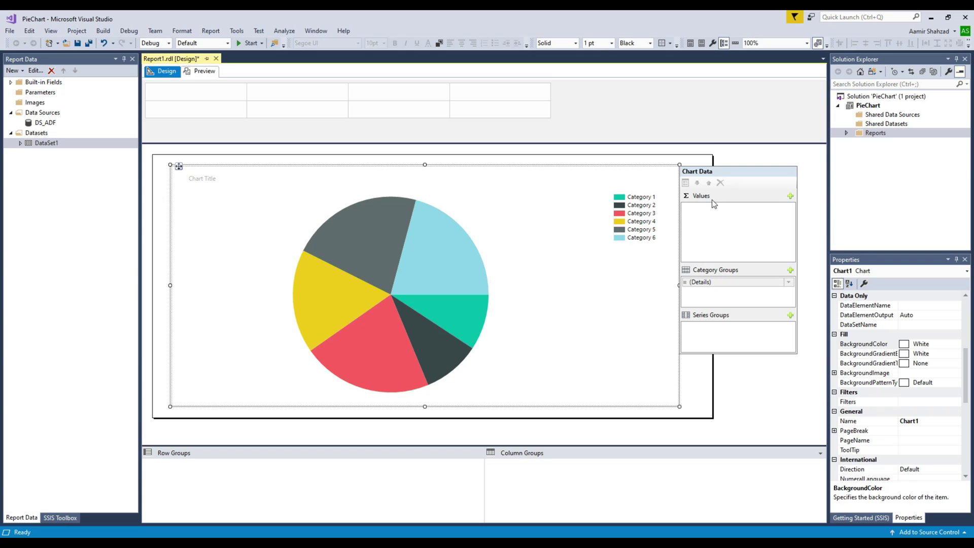
left_click(791, 196)
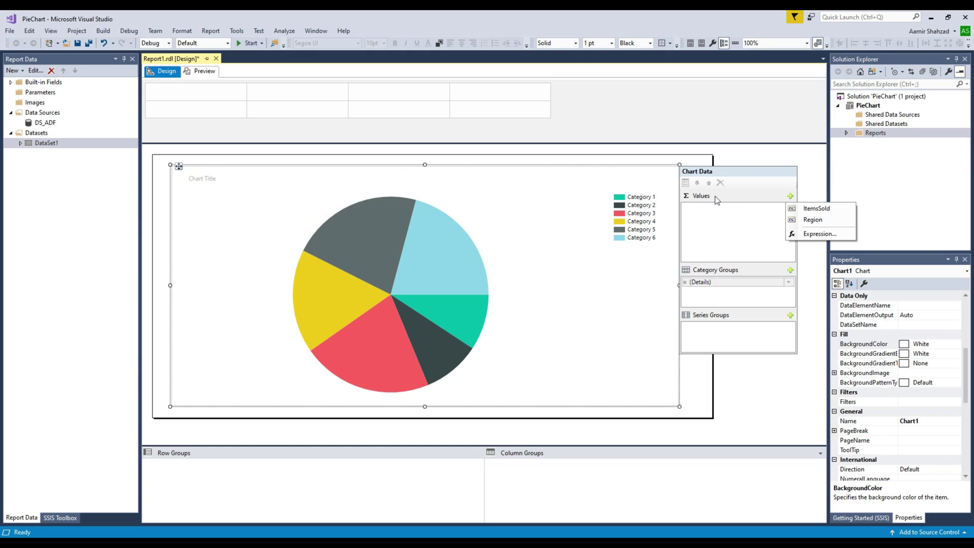
left_click(818, 212)
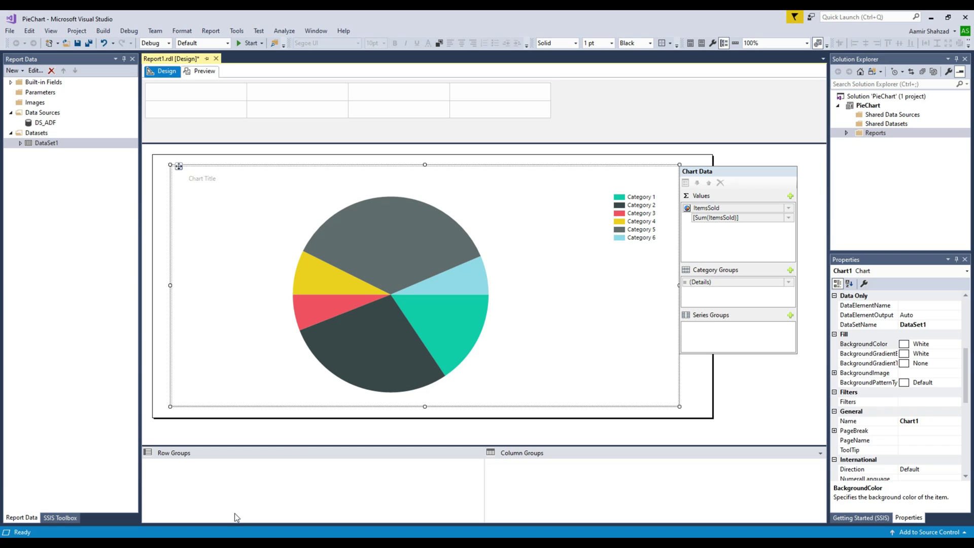
Switch to SQL Server Management Studio, change the query to Select * from dbo.TotalRegionSale, and run it.
key("alt+Tab")
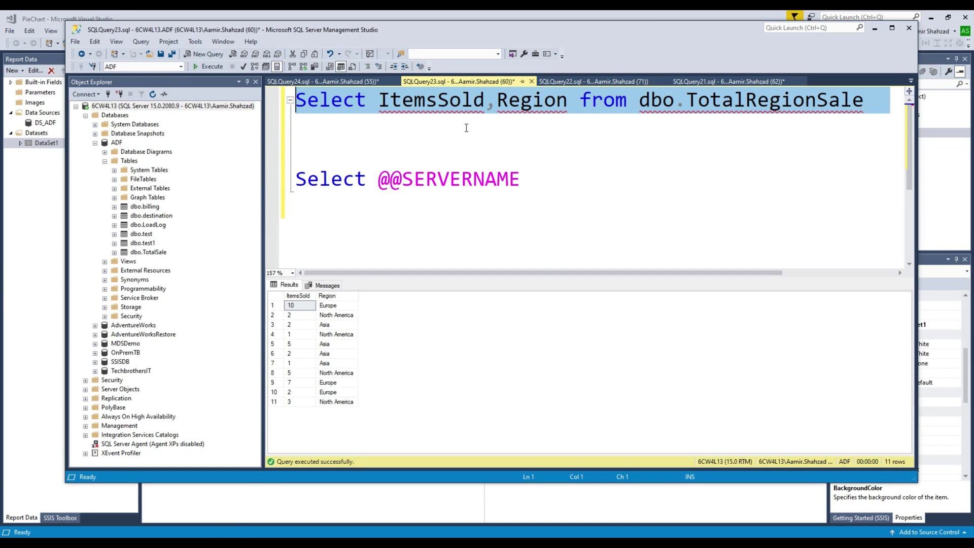
left_click(467, 128)
left_click_drag(568, 100, 381, 107)
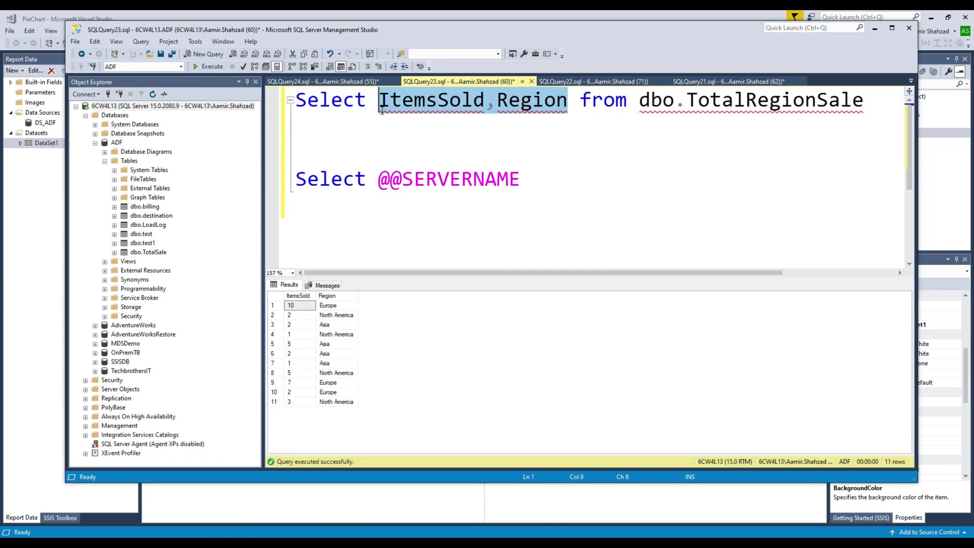
type("*")
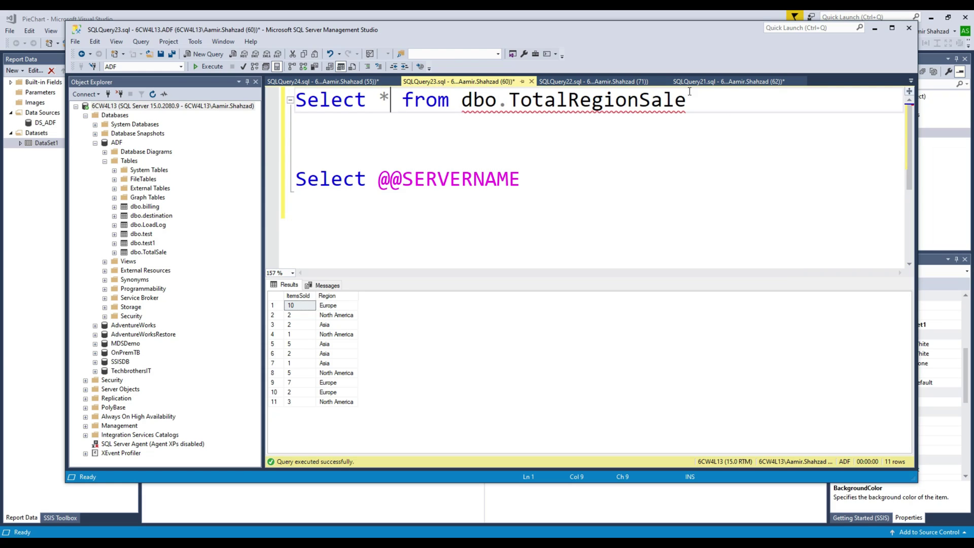
left_click_drag(692, 100, 294, 101)
left_click(211, 67)
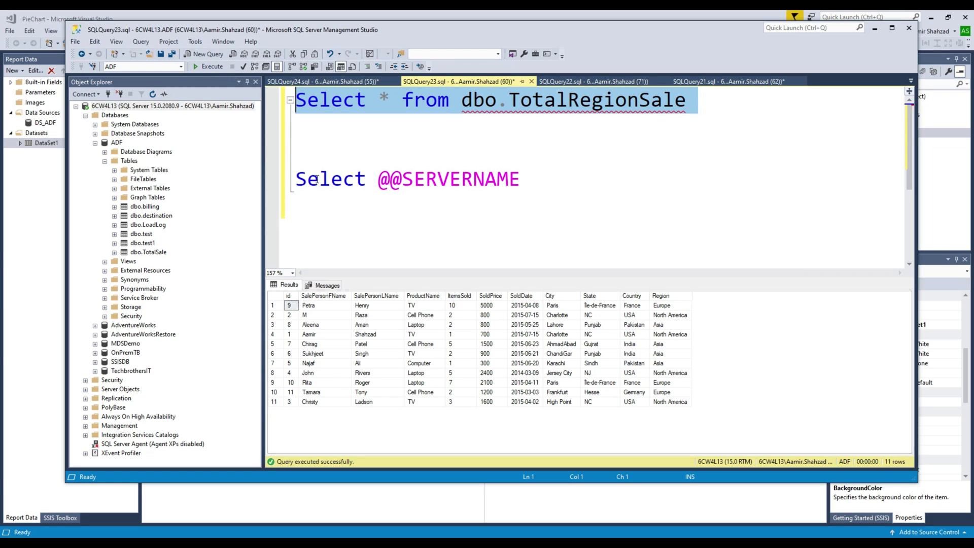
Examine the Region and ProductName columns in the query results as possible chart categories.
left_click_drag(661, 305, 670, 402)
left_click(425, 315)
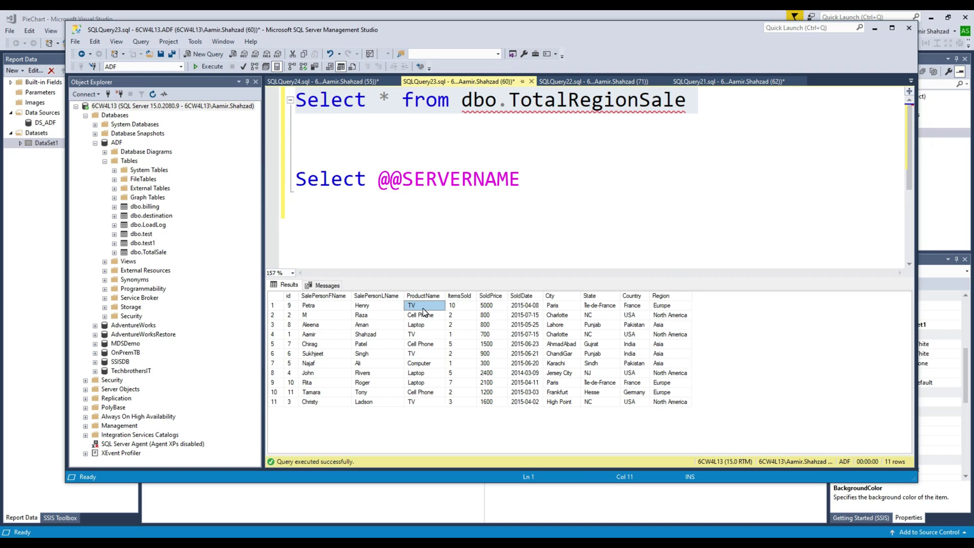
left_click(426, 325)
left_click_drag(664, 309, 672, 403)
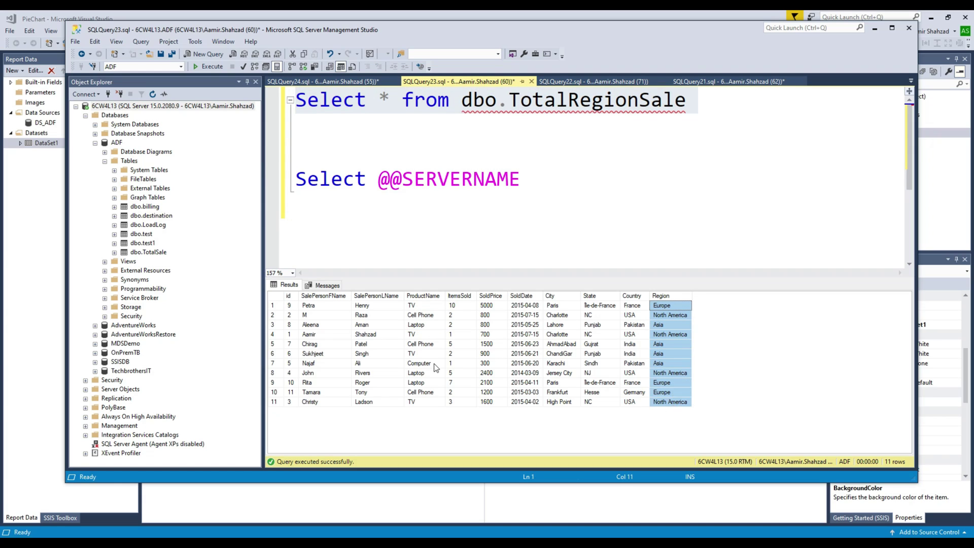
left_click(430, 299)
left_click(586, 181)
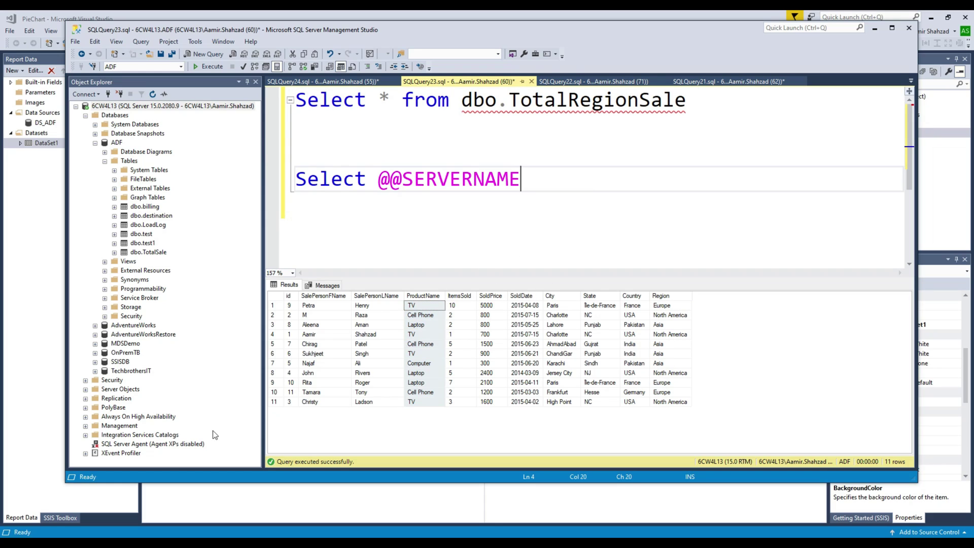
Switch back to Visual Studio and add Region as the pie chart's category group.
key("alt+Tab")
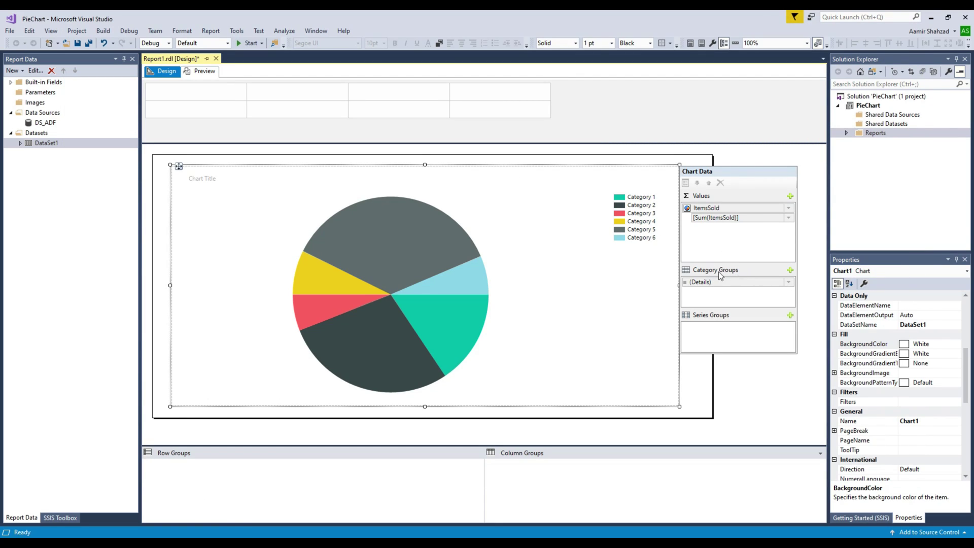
left_click(790, 271)
left_click(813, 294)
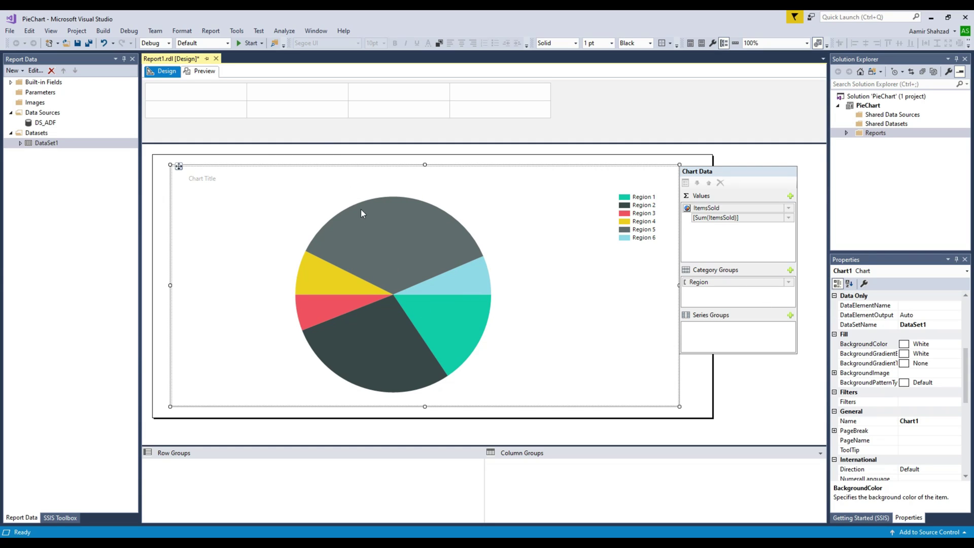
Show data labels on the ItemsSold series of the pie chart.
left_click(398, 292)
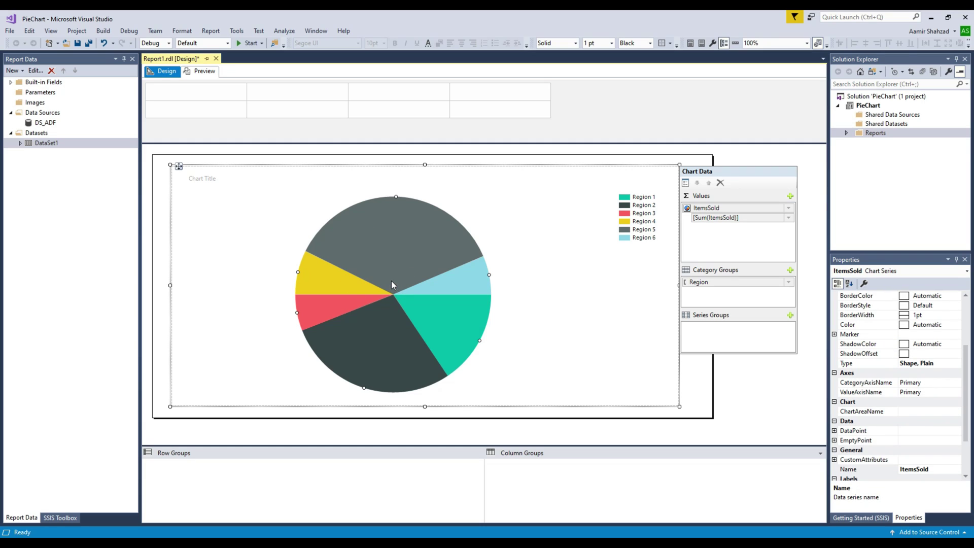
right_click(394, 272)
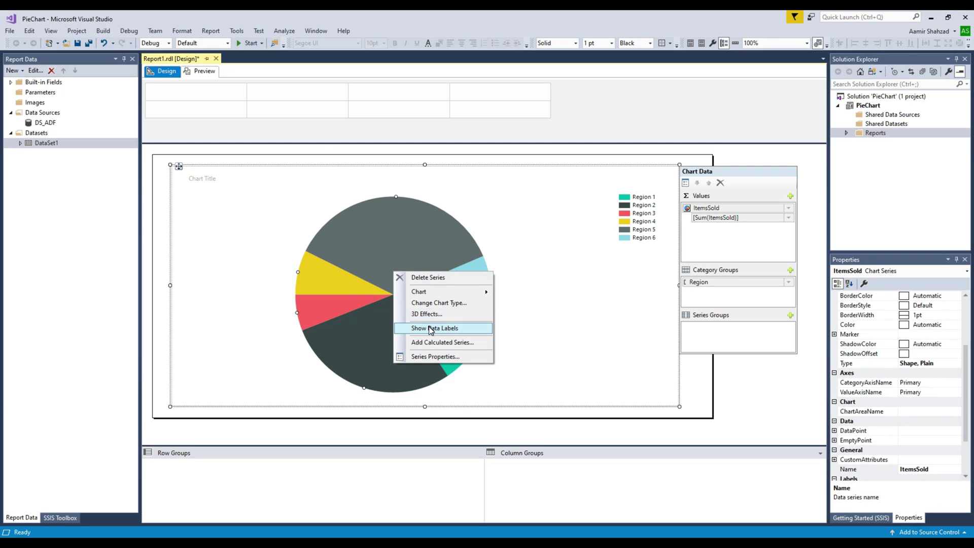
left_click(432, 329)
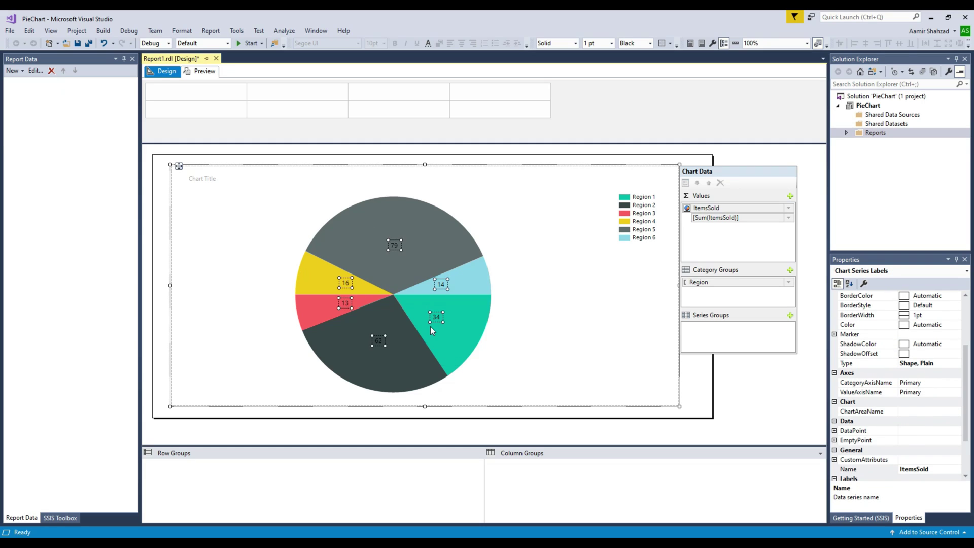
Preview the report, then begin the pie chart's series label expression with =Sum(Fields!ItemsSold.Value.
left_click(205, 71)
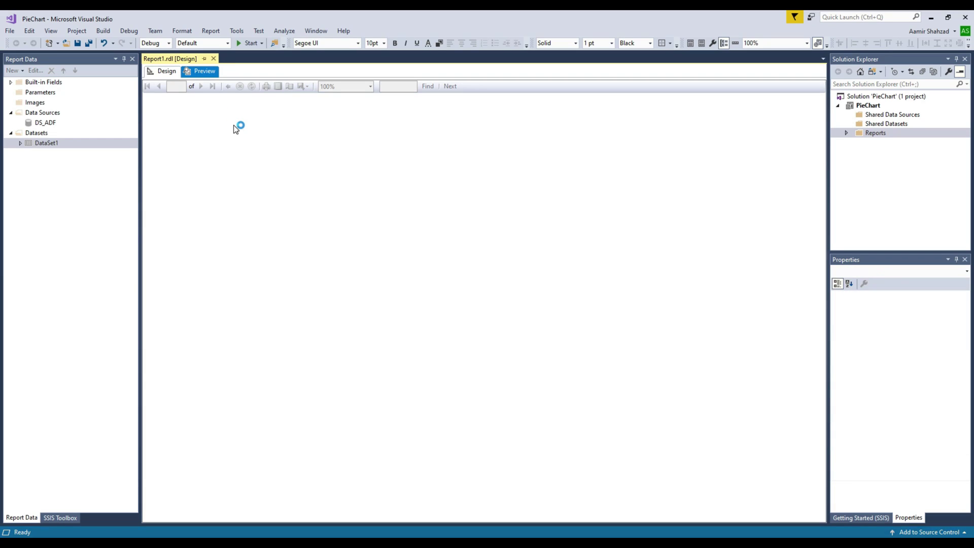
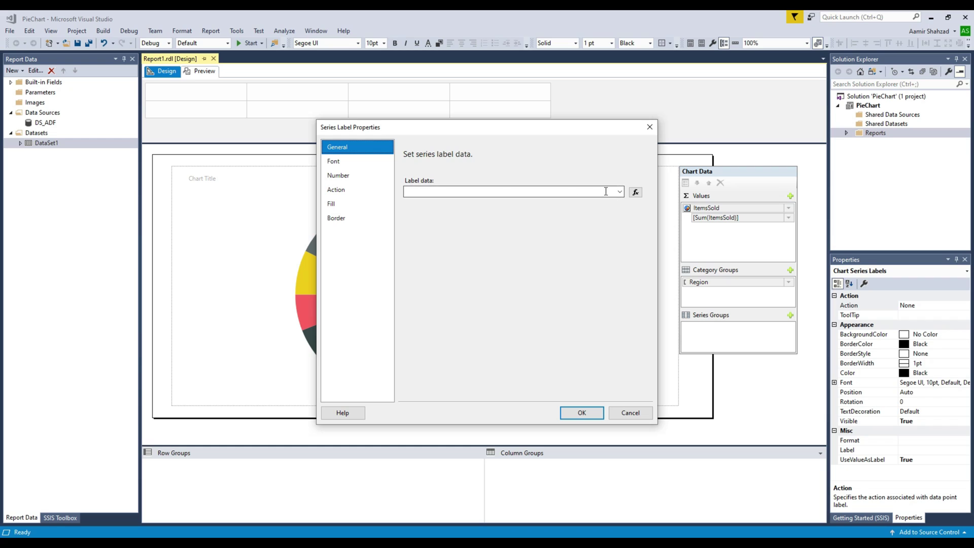
left_click(635, 193)
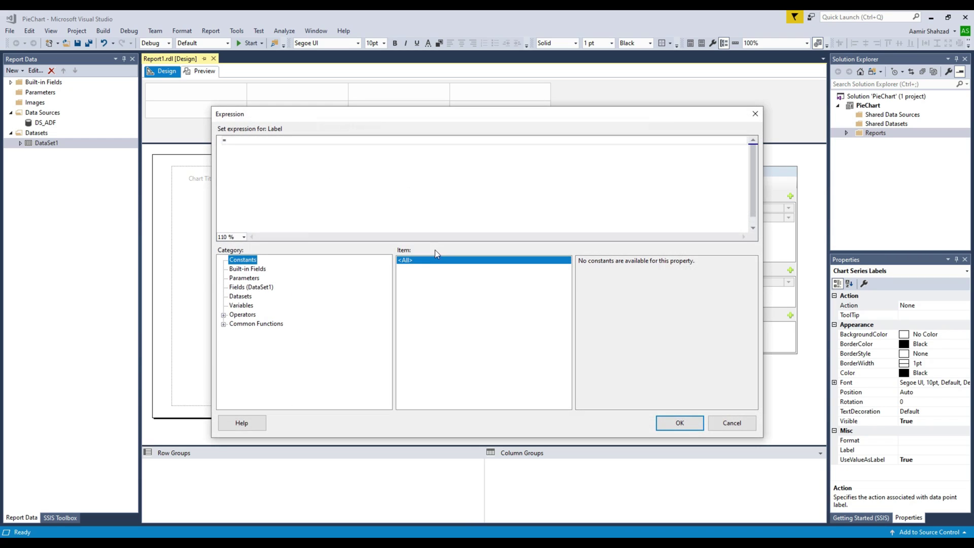
left_click(270, 143)
type("Sum(")
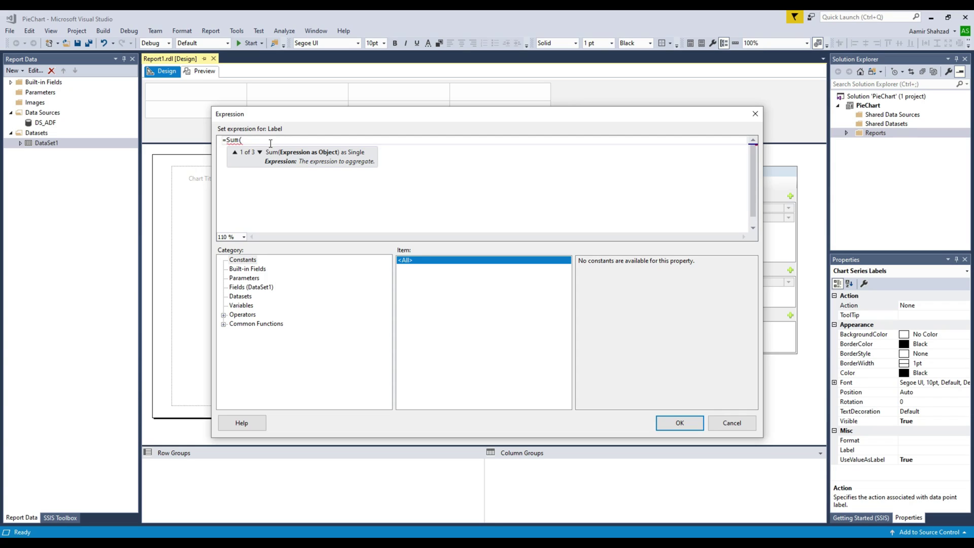
left_click(251, 287)
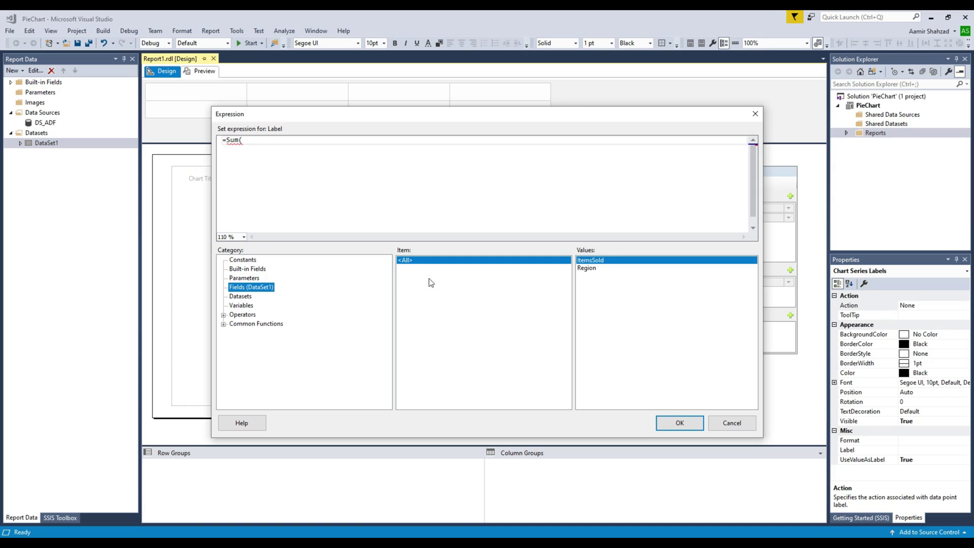
double_click(592, 260)
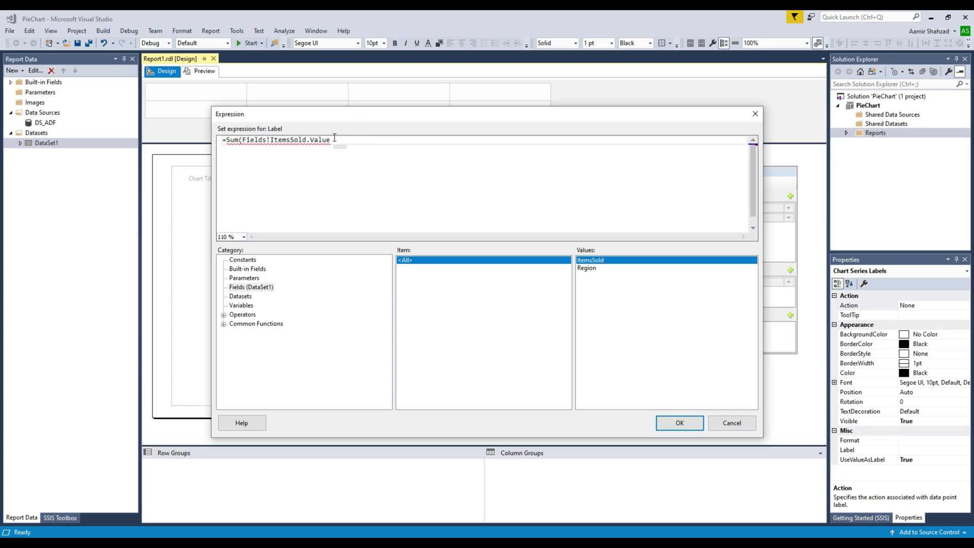
Complete the label expression with the scope "Chart1_CategoryGroup" and apply it to the series labels, setting UseValueAsLabel to False.
left_click_drag(333, 141, 242, 141)
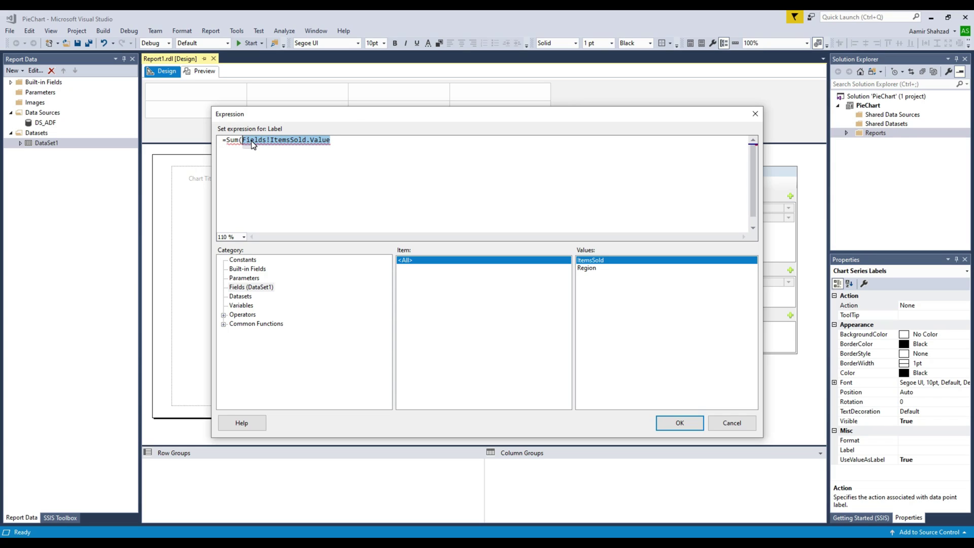
left_click(338, 139)
type(",")
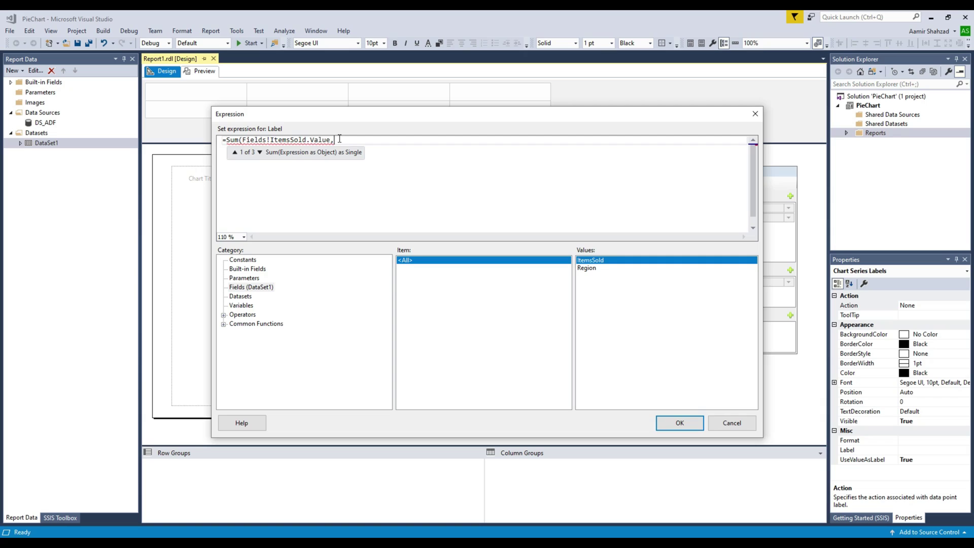
type("\"")
type("Chart1_Category")
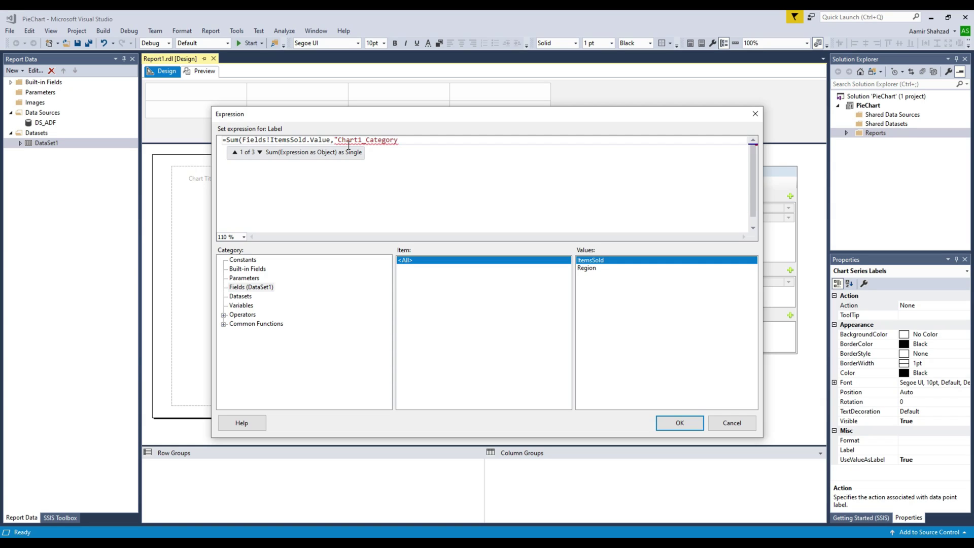
type("Group\")")
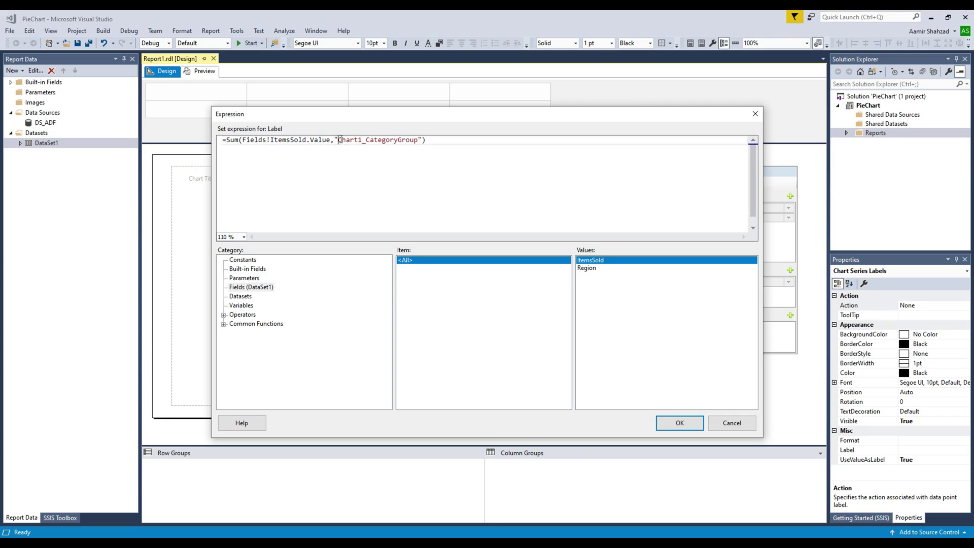
left_click_drag(338, 140, 416, 142)
left_click(417, 141)
left_click(679, 423)
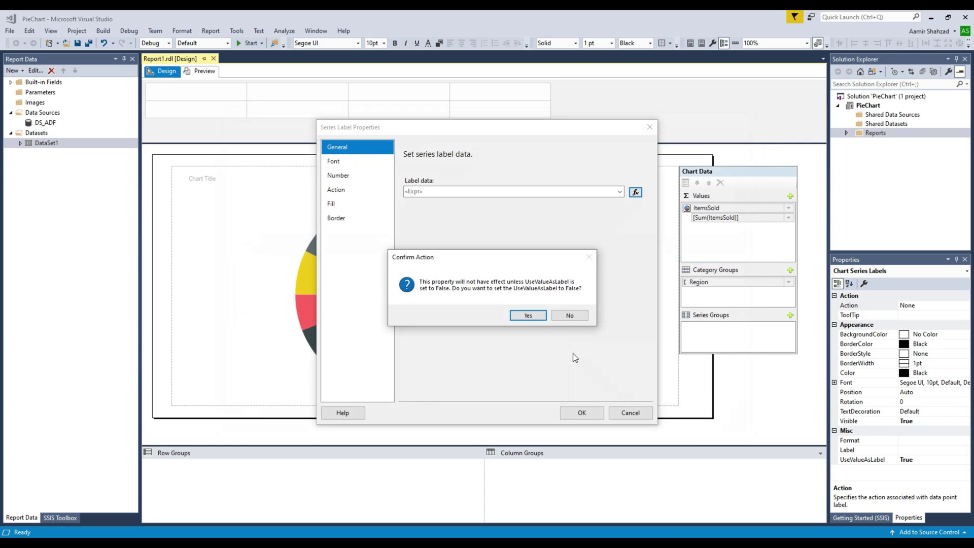
left_click(528, 316)
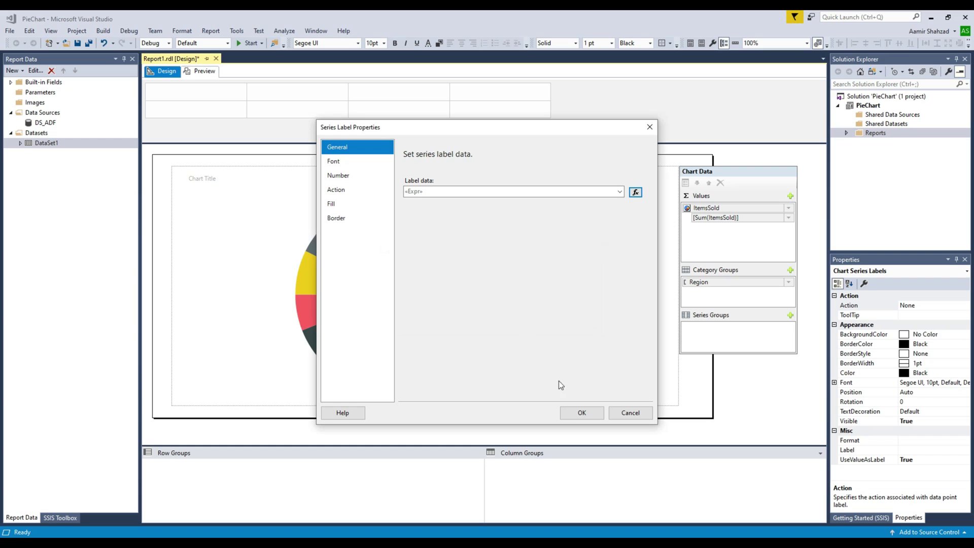
left_click(583, 414)
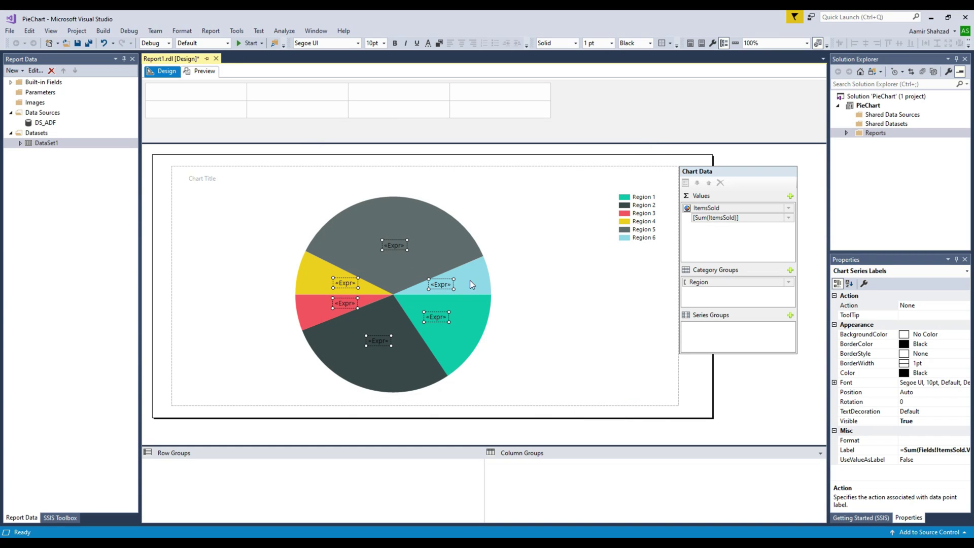
Examine the group name of the Region category group in its Group properties.
left_click(729, 281)
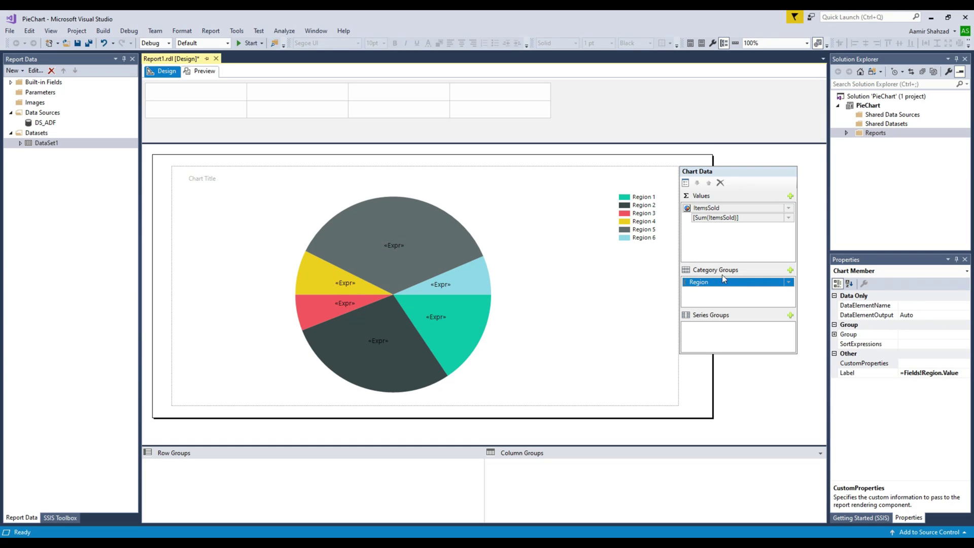
left_click(835, 334)
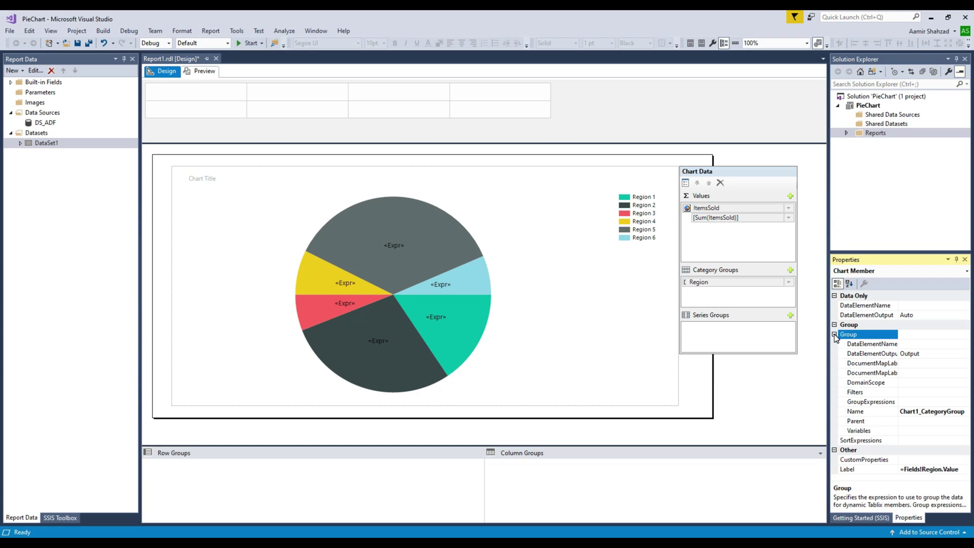
left_click(916, 413)
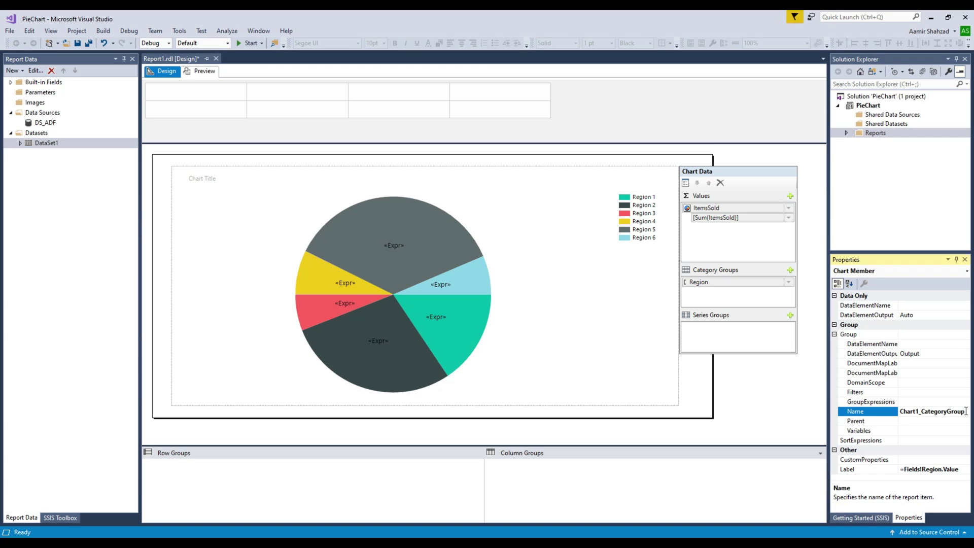
left_click_drag(964, 412, 901, 412)
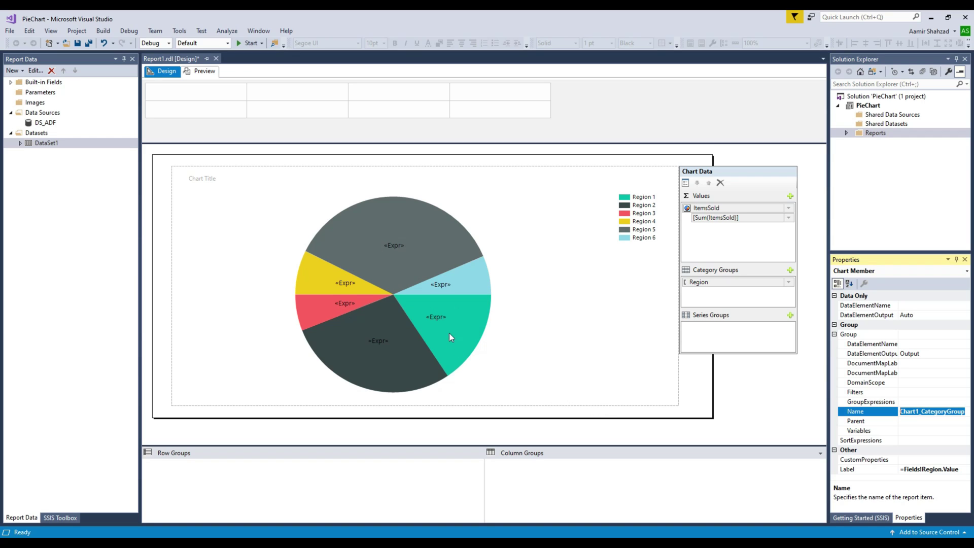
left_click(919, 411)
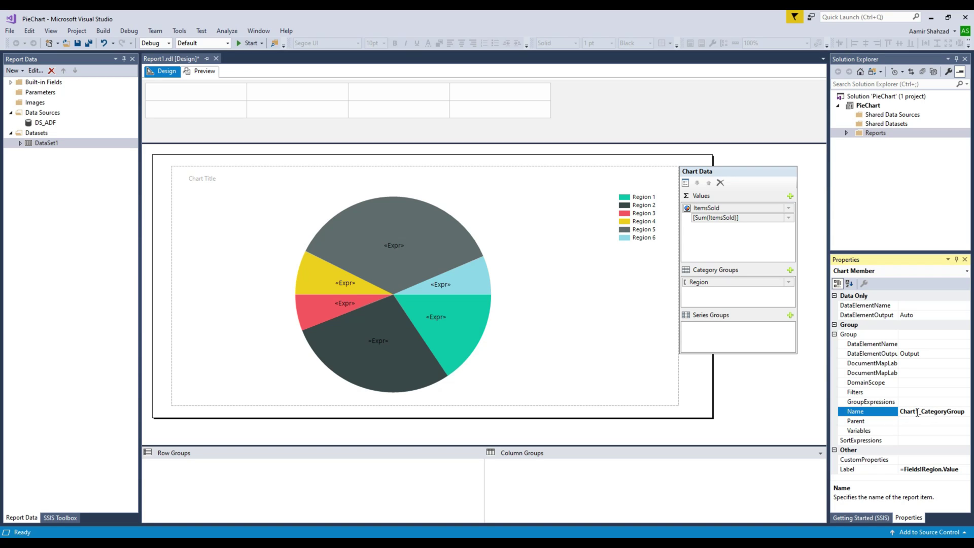
left_click_drag(919, 411, 913, 411)
left_click_drag(964, 411, 898, 405)
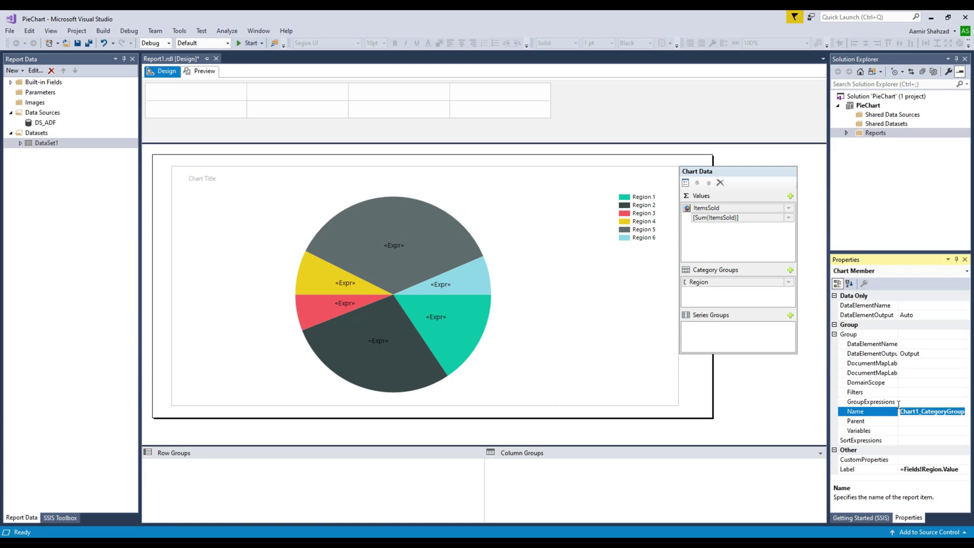
Preview the report to check the sum labels on the pie slices and return to the design.
left_click(388, 245)
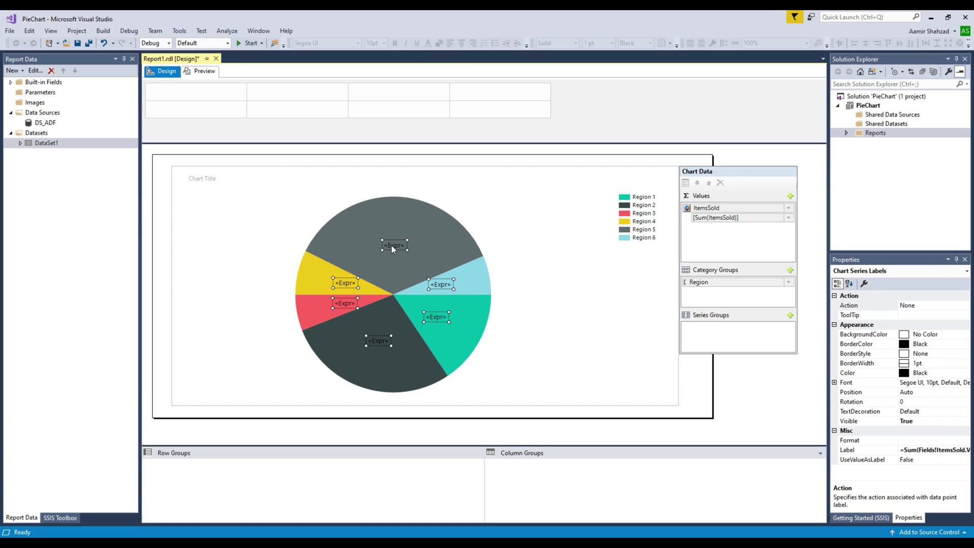
left_click(205, 72)
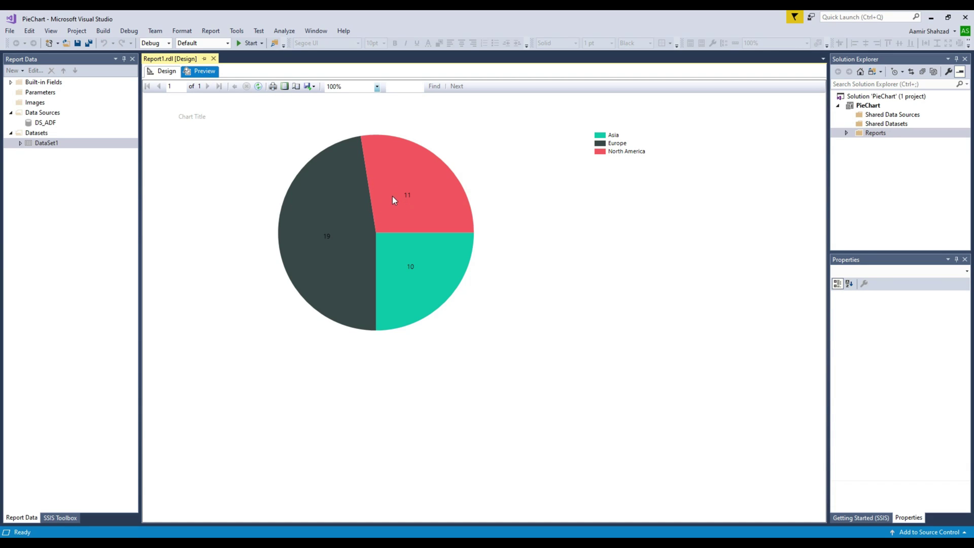
left_click(163, 71)
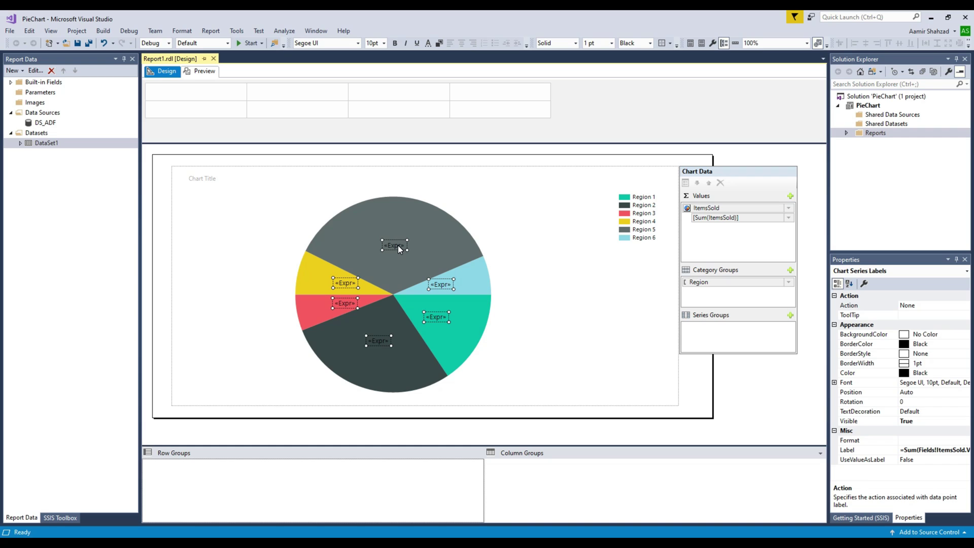
Reopen the series label expression and append & vbcrlf & after the Sum.
right_click(397, 246)
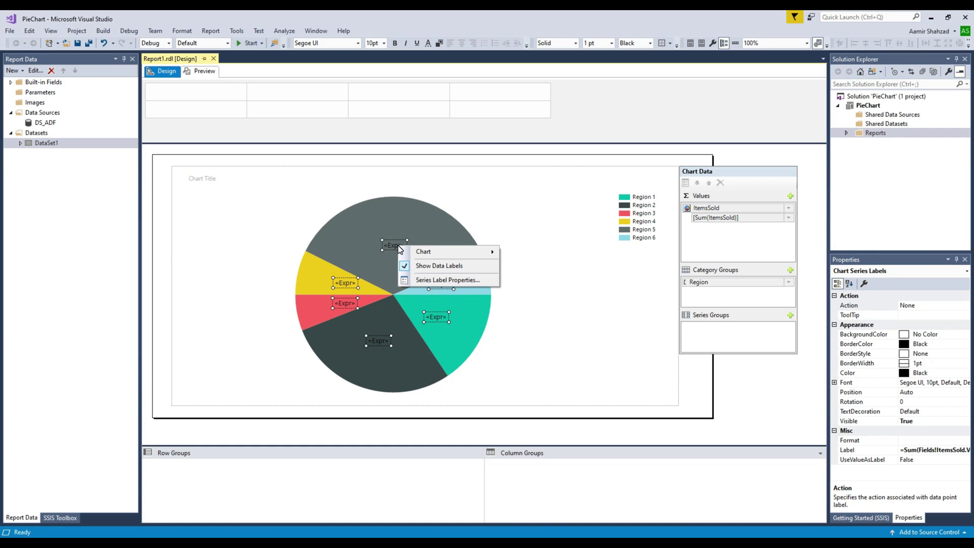
left_click(427, 280)
left_click(636, 193)
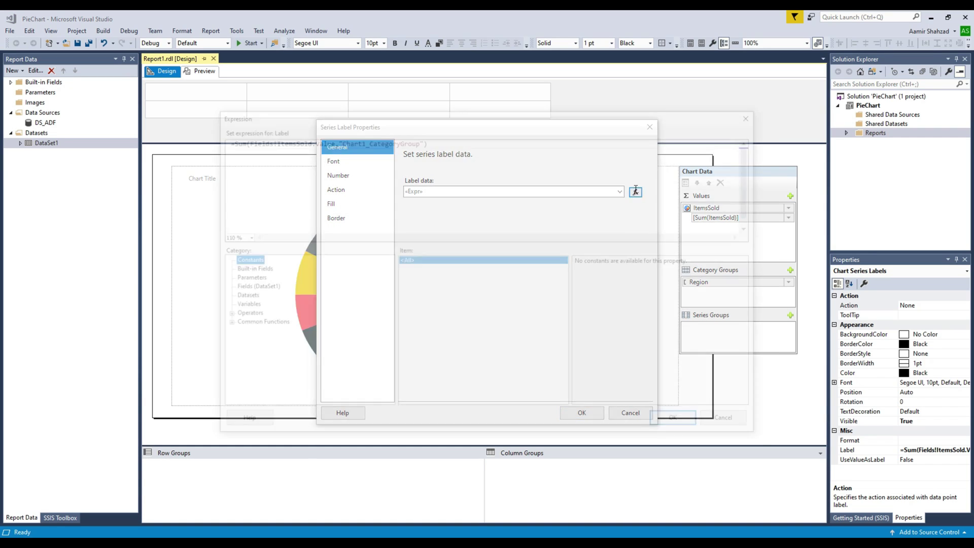
left_click_drag(434, 141, 227, 141)
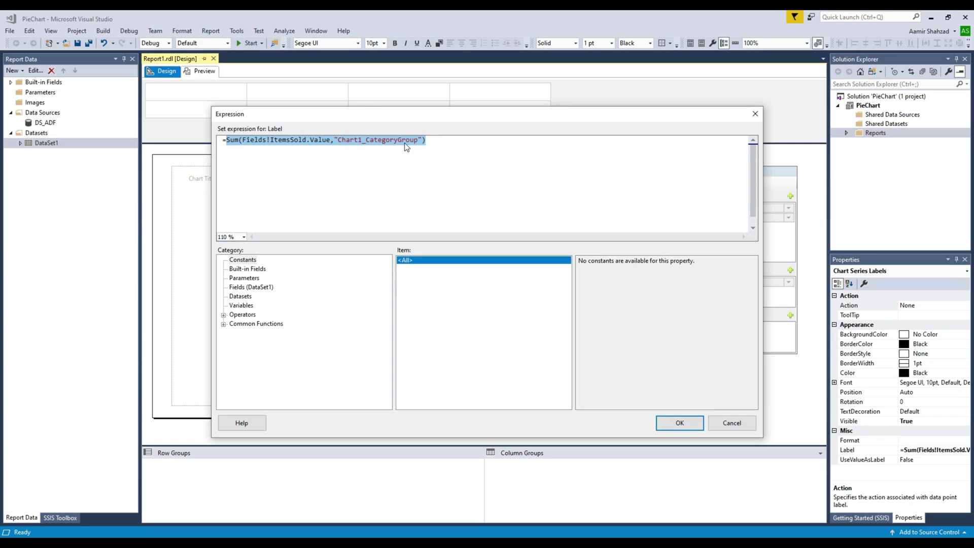
left_click(434, 140)
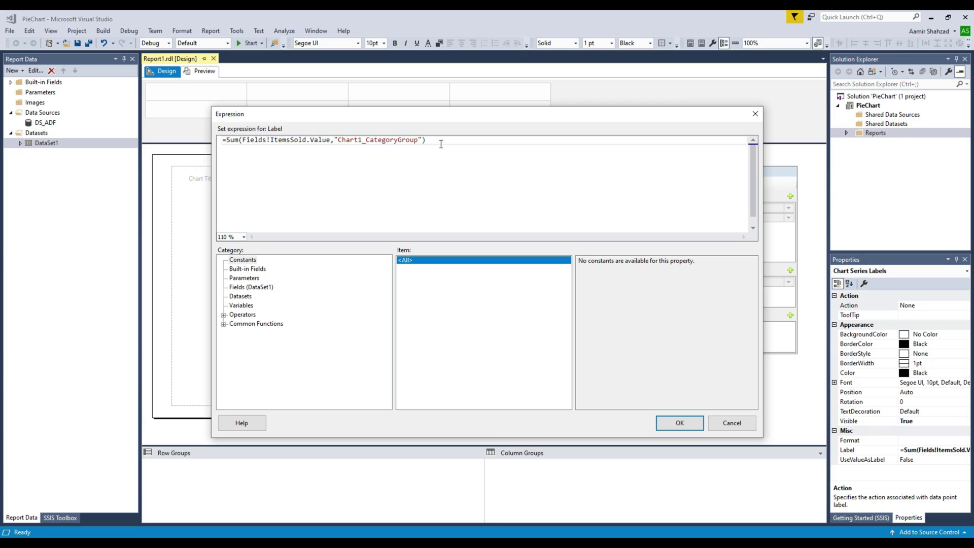
type("&")
type(" v")
type("brr")
key("BackSpace")
key("BackSpace")
type("cr")
type("lf")
type(" *")
type("&")
double_click(459, 139)
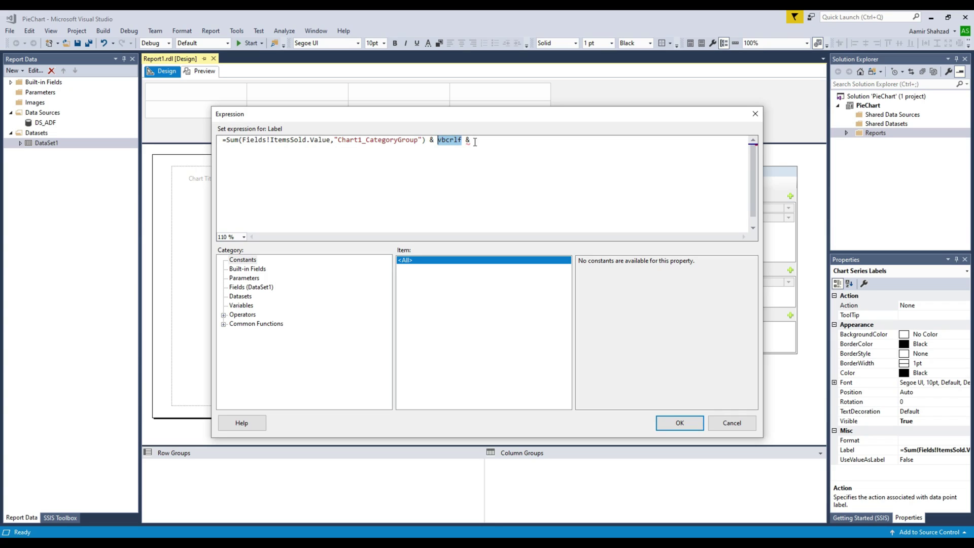
left_click(476, 139)
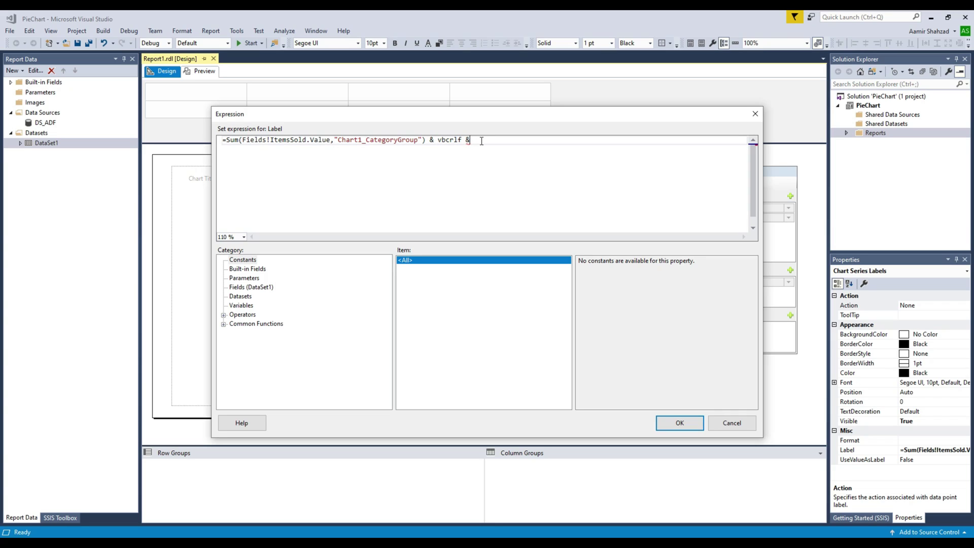
Append a copy of Sum(Fields!ItemsSold.Value,"Chart1_CategoryGroup") followed by / on a new line of the label expression.
left_click_drag(425, 139, 226, 140)
right_click(232, 138)
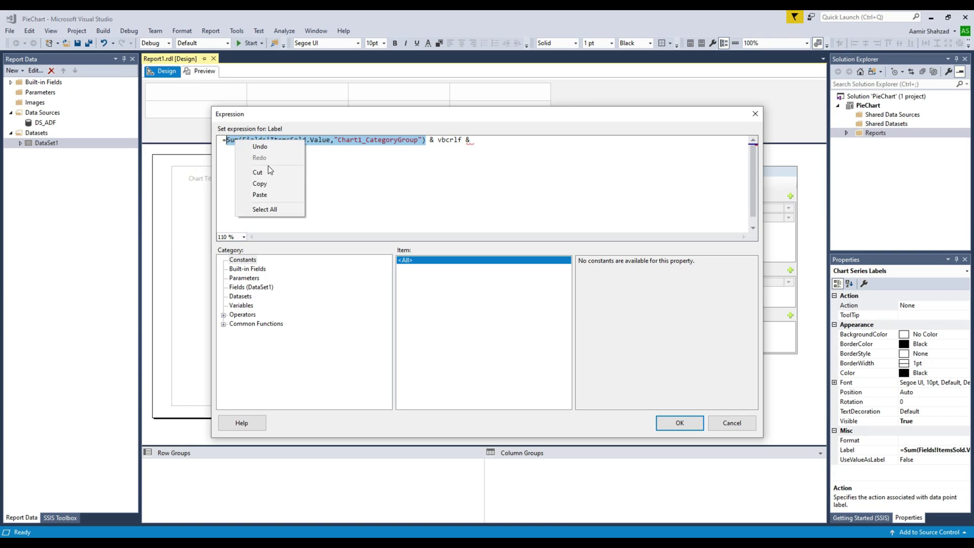
left_click(269, 182)
left_click(483, 141)
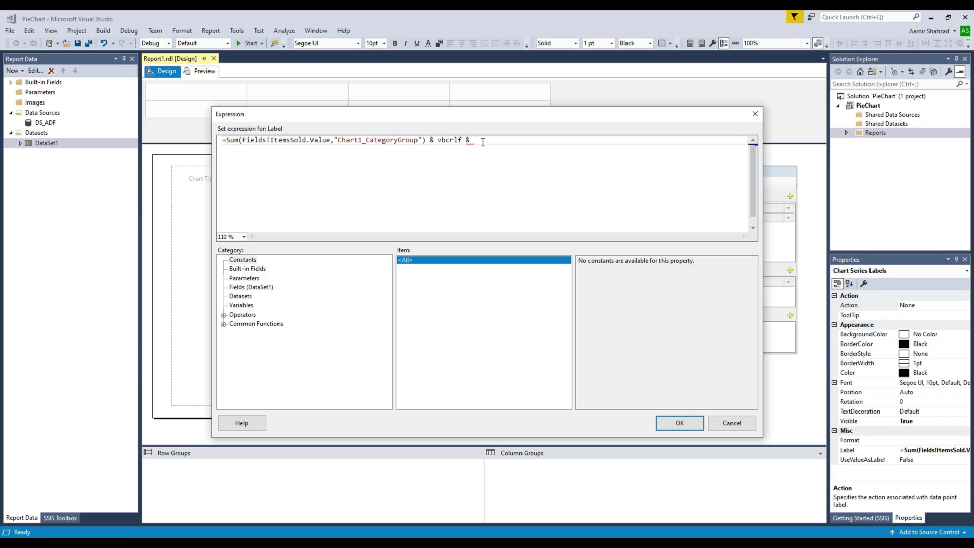
key("ctrl+v")
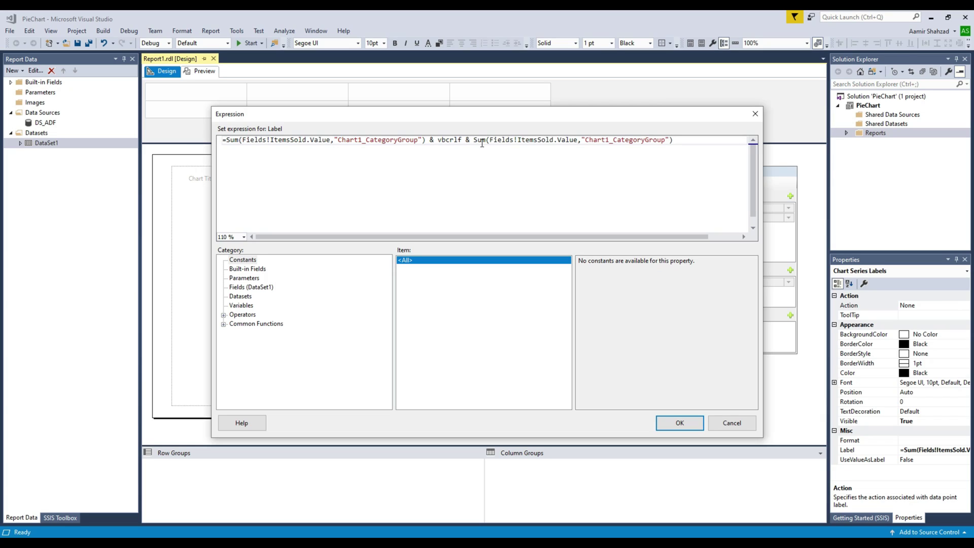
type("/")
left_click(473, 140)
key("Return")
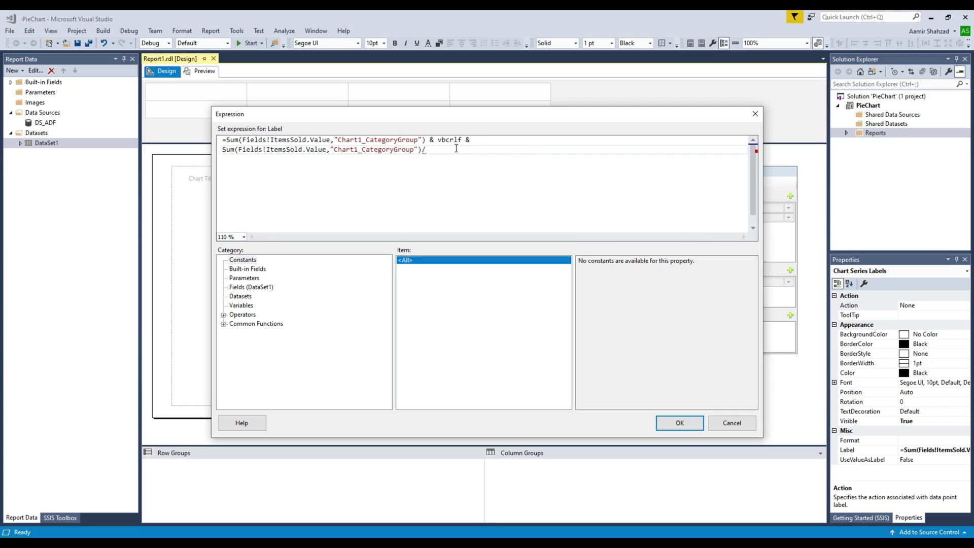
Add Sum(Fields!ItemsSold.Value,"Chart1_CategoryGroup") after the slash as the divisor in the label expression.
key("ctrl+v")
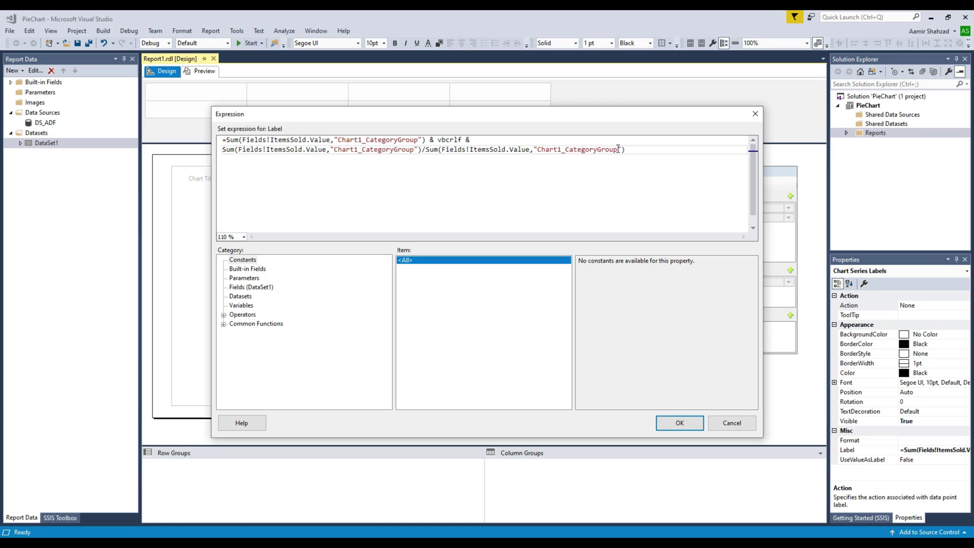
left_click_drag(617, 149, 537, 151)
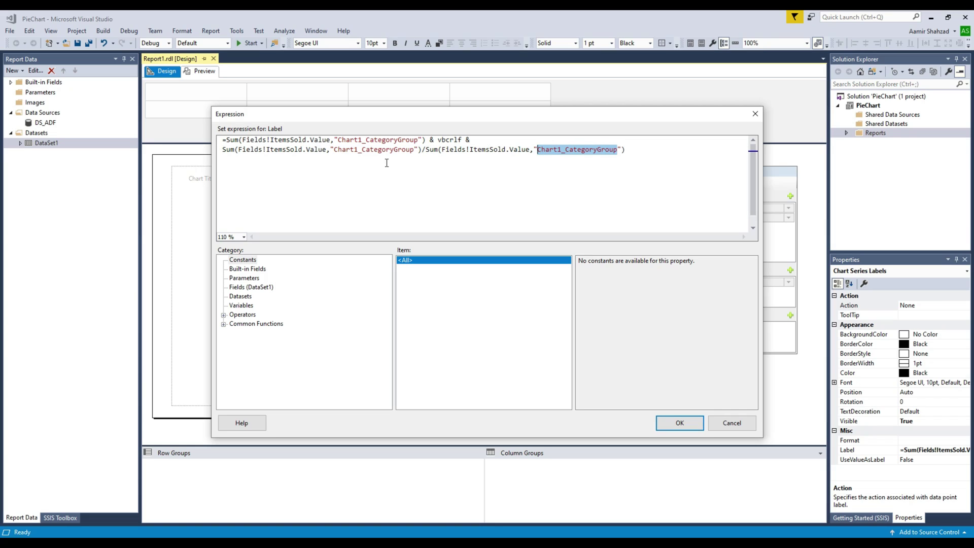
left_click(453, 150)
double_click(493, 150)
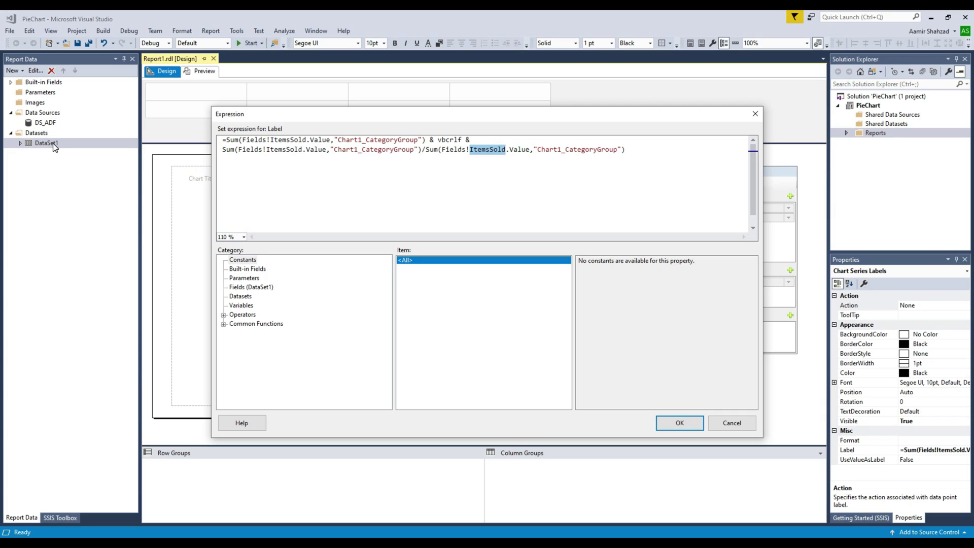
left_click(581, 150)
left_click_drag(618, 149, 538, 149)
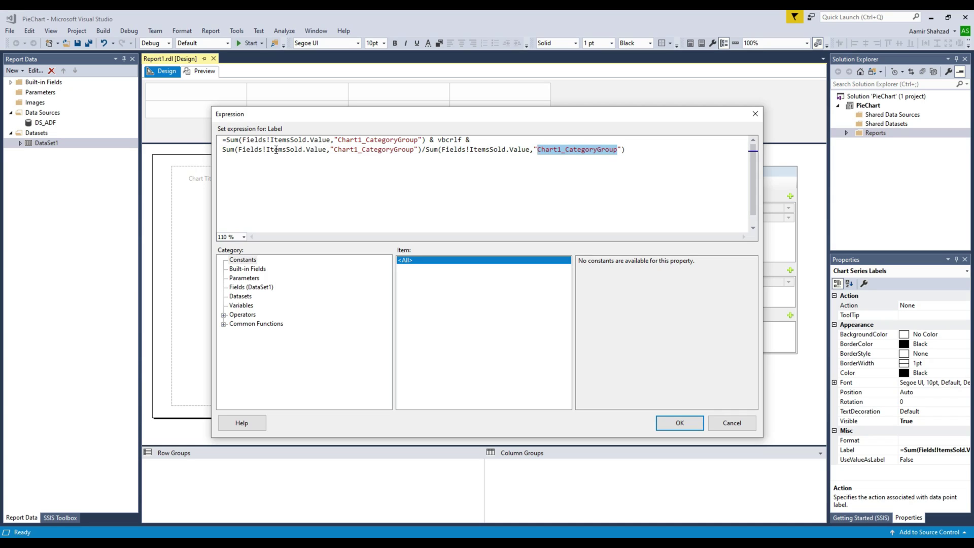
left_click_drag(223, 149, 424, 152)
left_click(561, 149)
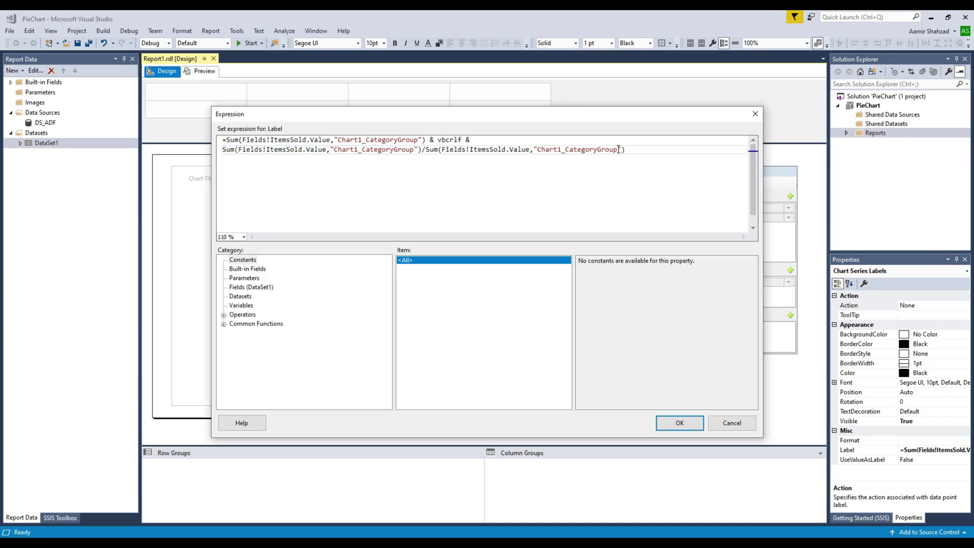
Change the divisor's scope to "DataSet1" and apply the expression to the series labels.
left_click_drag(618, 149, 537, 149)
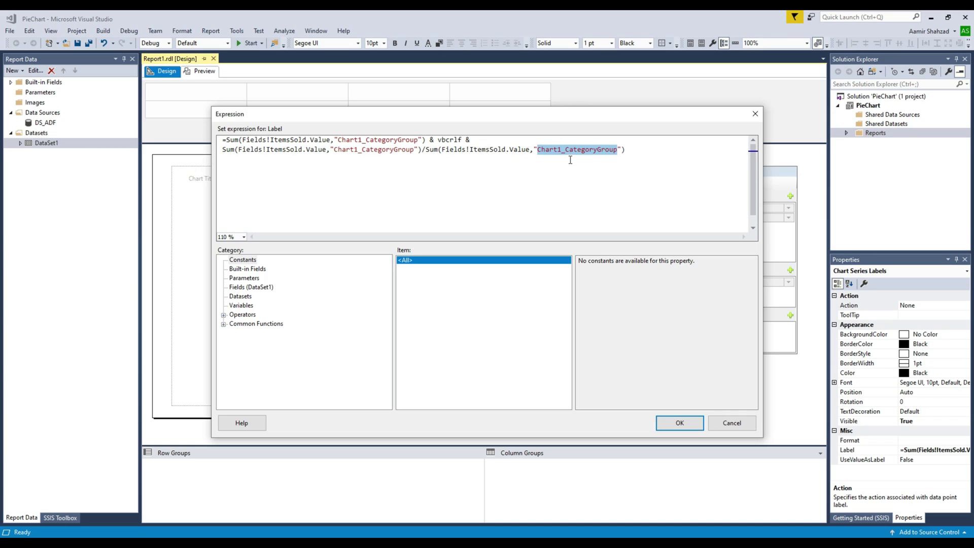
type("DataSet1")
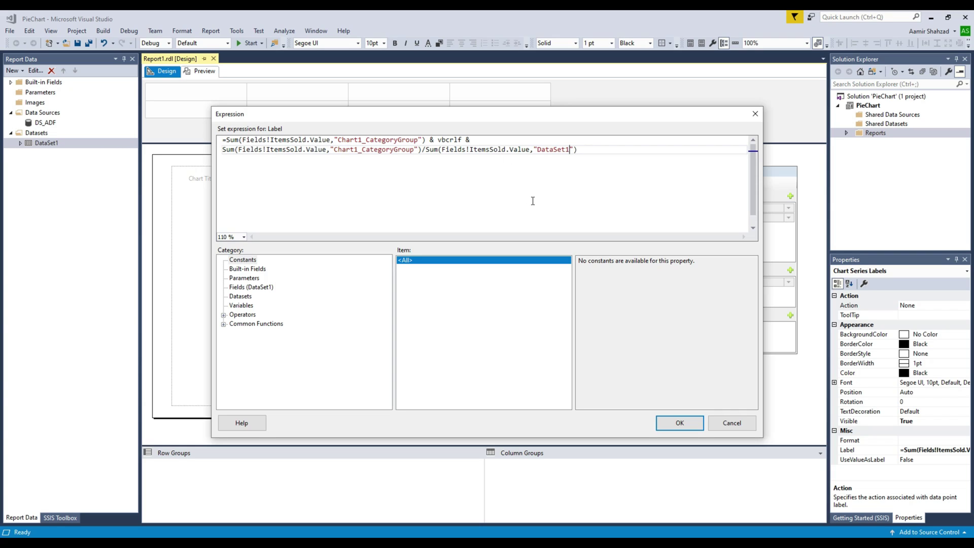
left_click(664, 424)
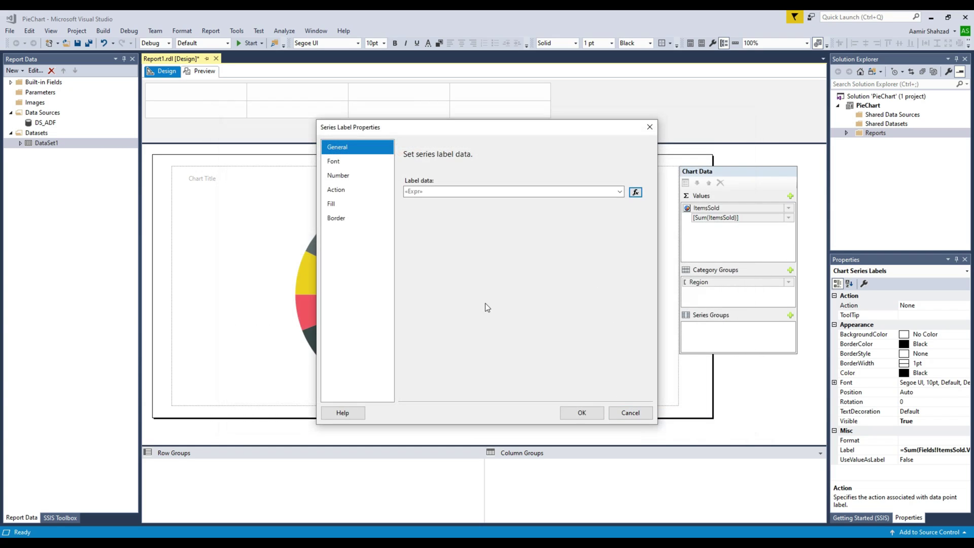
left_click(582, 413)
Preview the report to check the ratio below each slice's sum and return to the design.
left_click(212, 72)
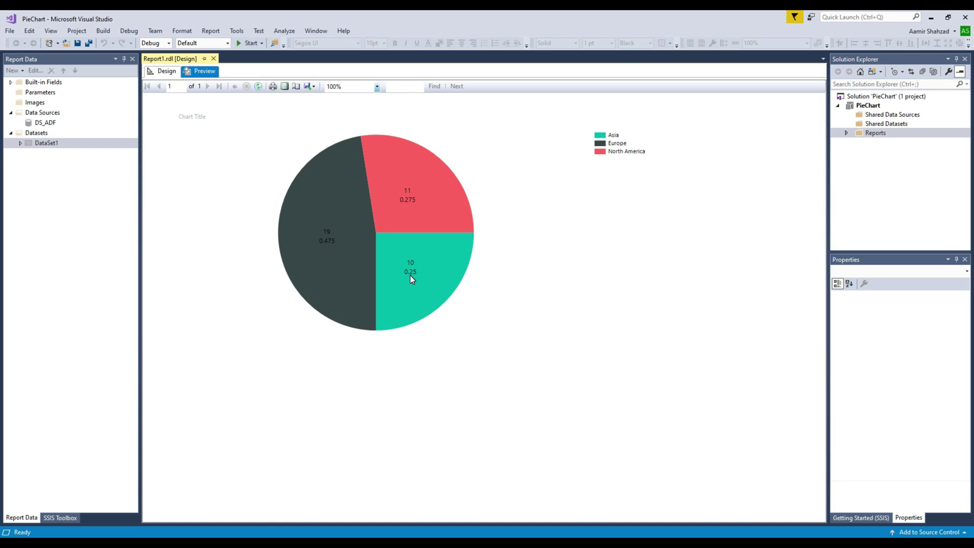
left_click(171, 74)
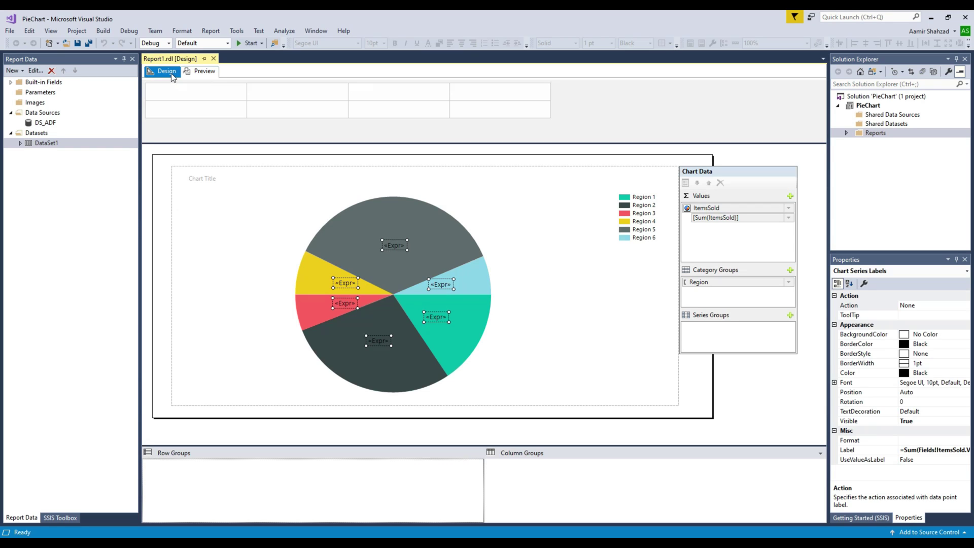
Reopen the series label expression, enclose the division of the two sums in parentheses and multiply it by 100.
right_click(394, 245)
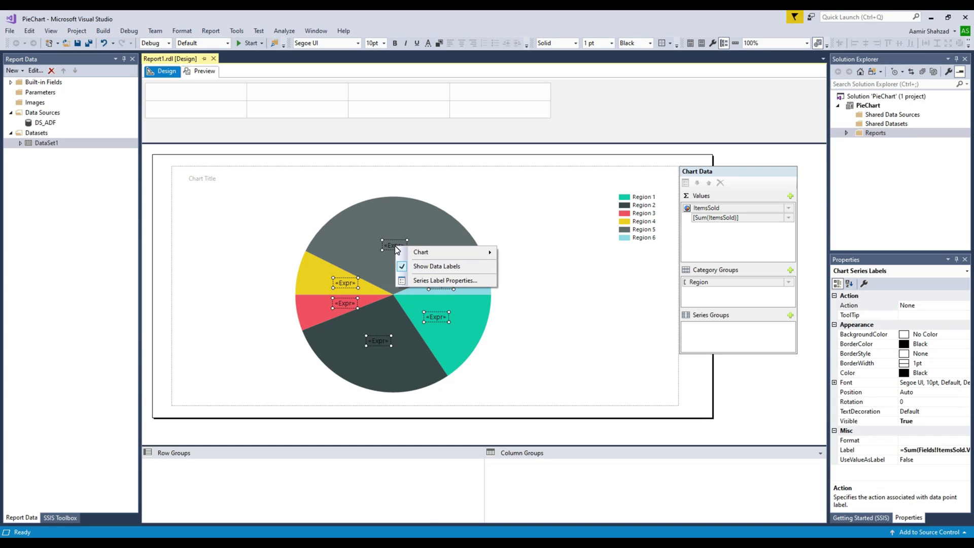
left_click(421, 282)
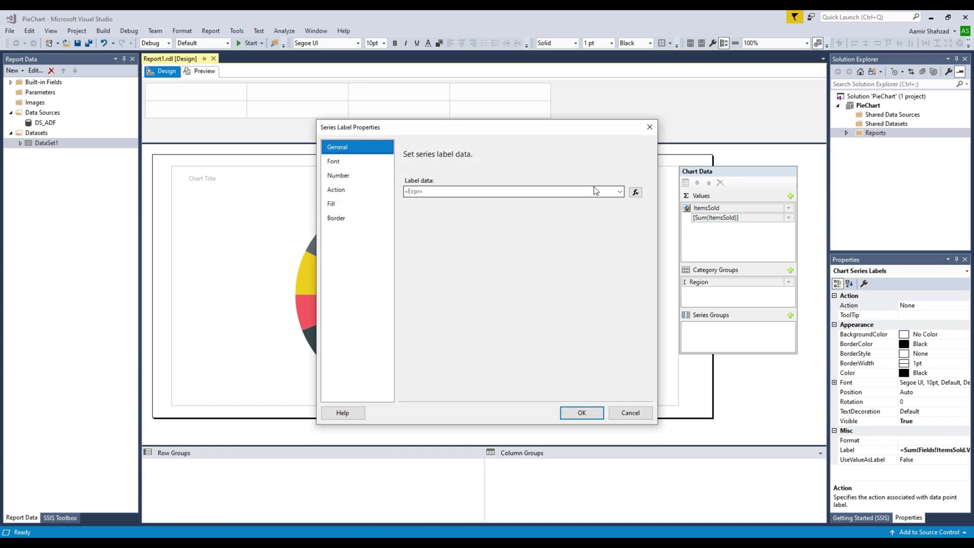
left_click(635, 192)
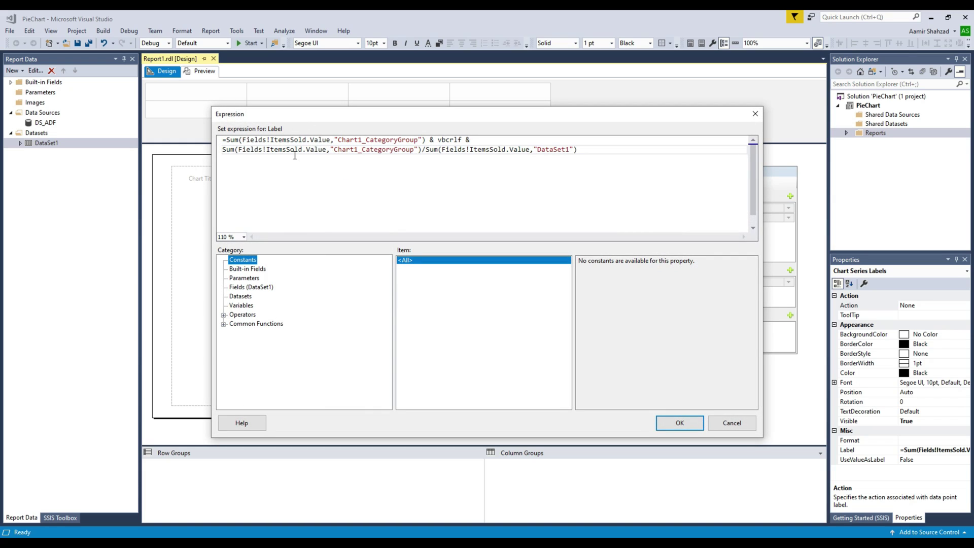
left_click(223, 150)
type("11")
type("*(")
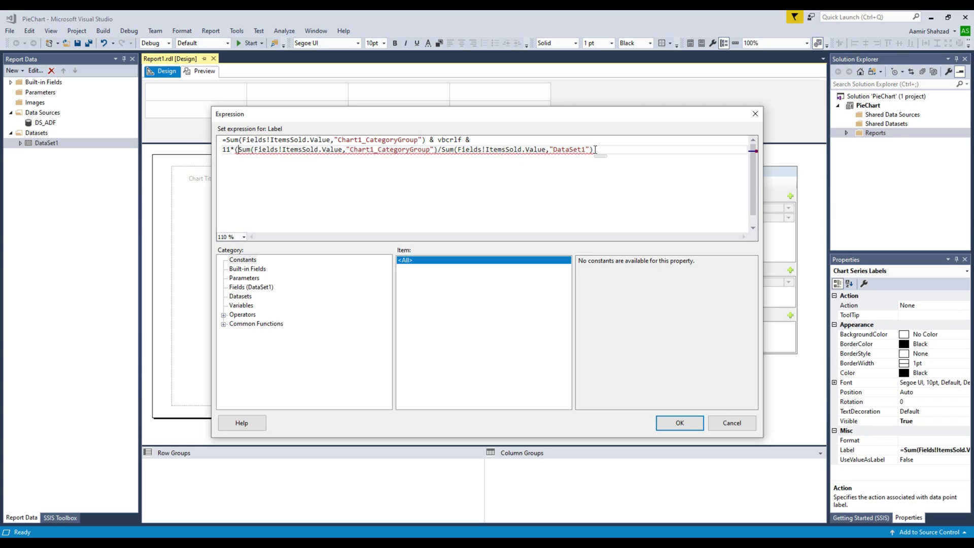
type(")")
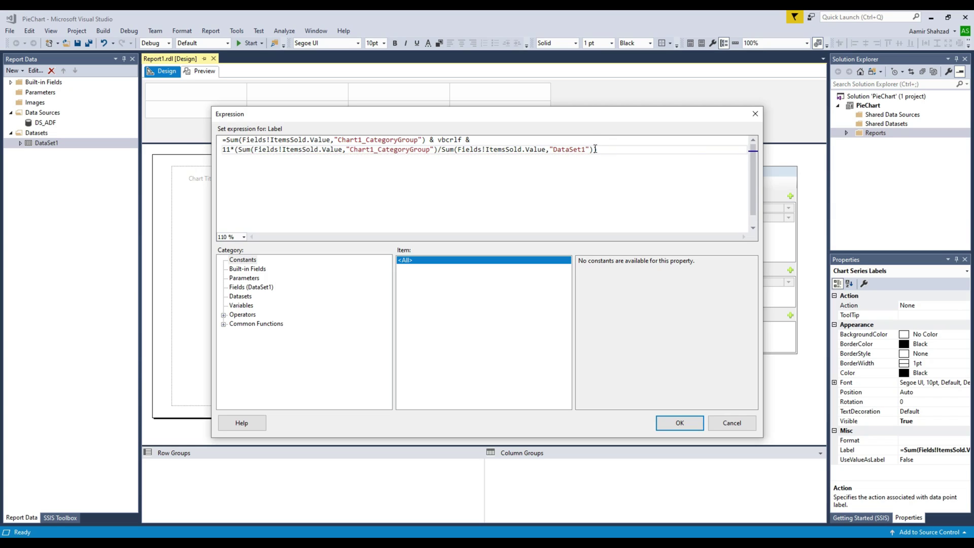
left_click(231, 151)
key("BackSpace")
type("00*")
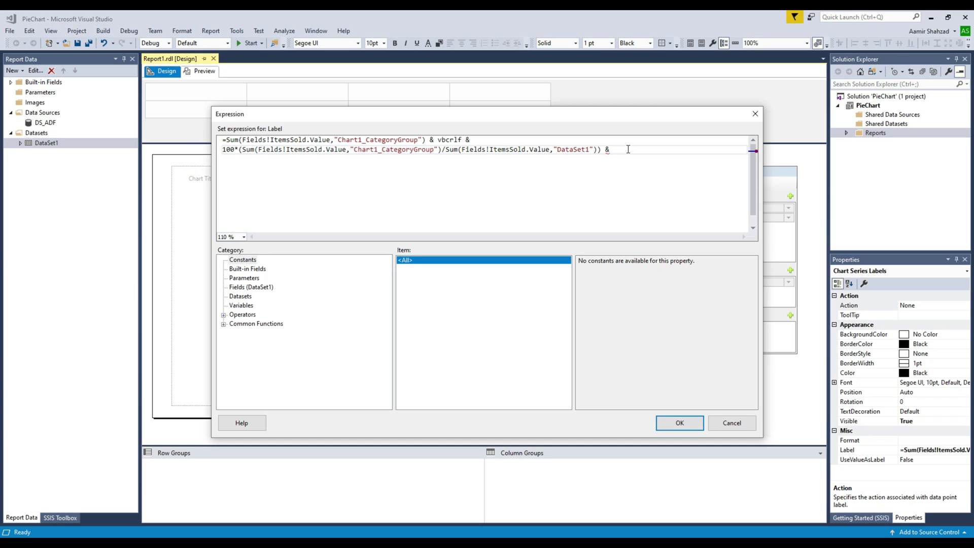
Append &"%" to the end of the label expression and apply it to the series labels.
type(" &\"%")
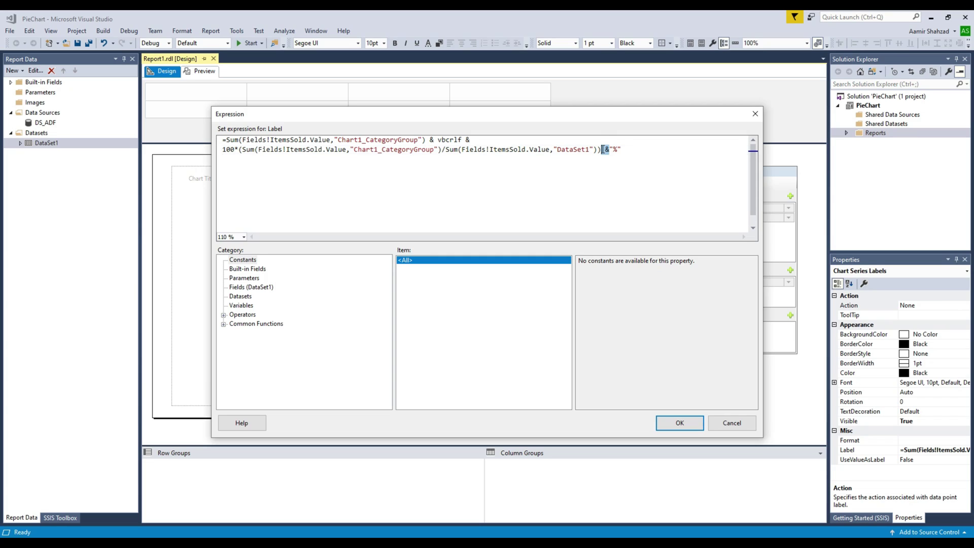
left_click_drag(611, 148, 628, 149)
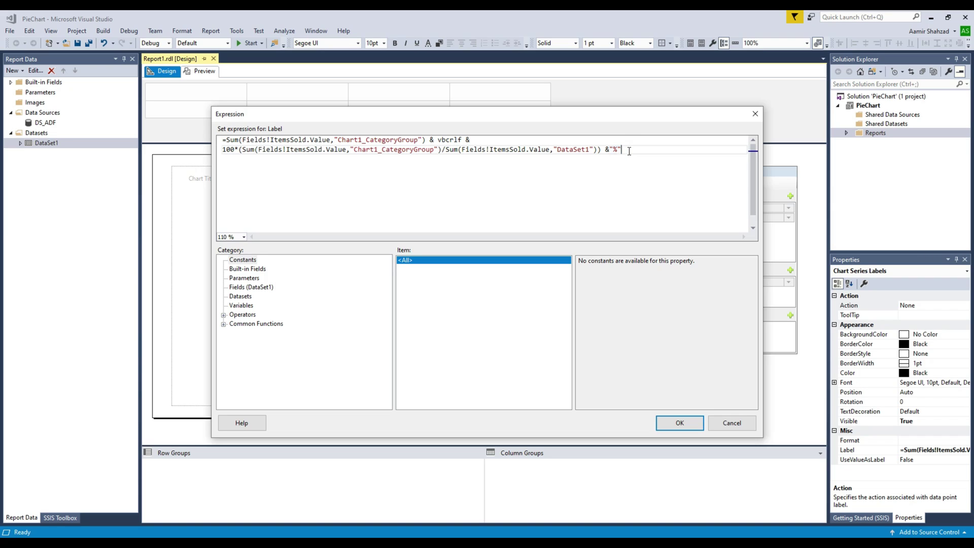
left_click(679, 422)
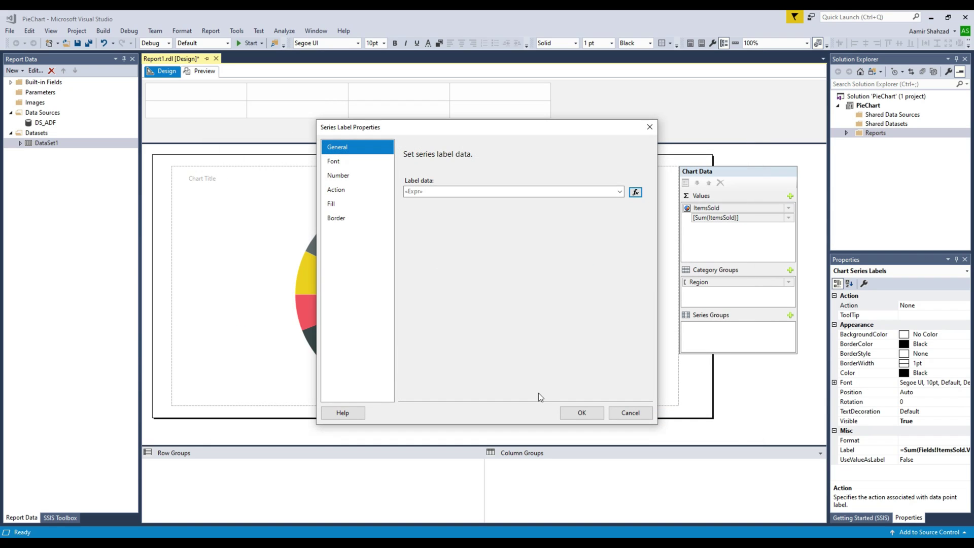
left_click(582, 412)
Preview the report to check the percentages on the pie slices and return to the design.
left_click(206, 71)
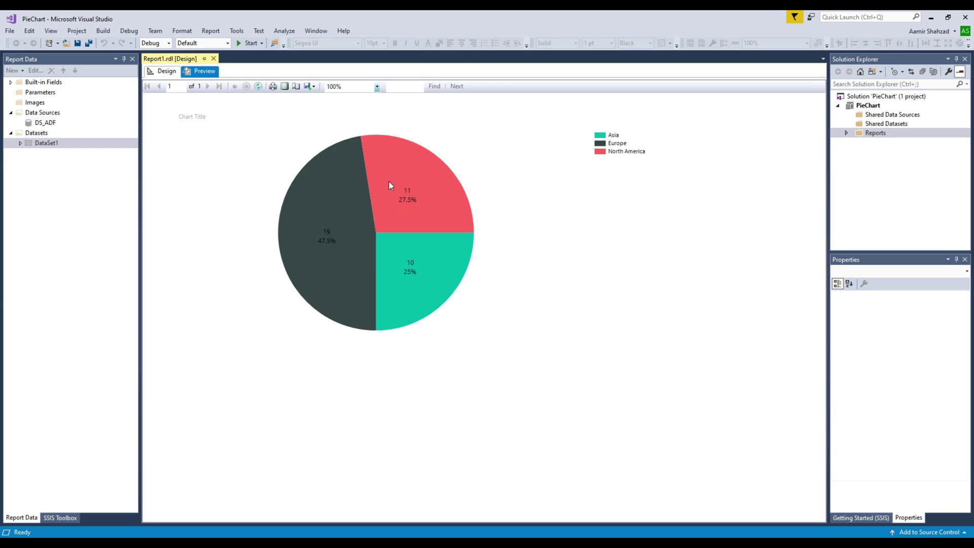
left_click(163, 74)
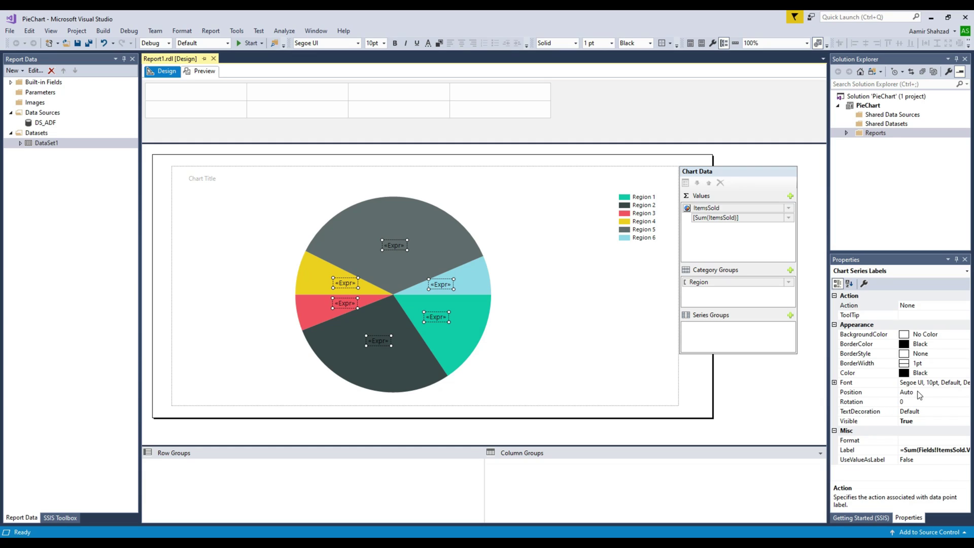
Set the position of the chart series labels to Outside.
left_click(911, 394)
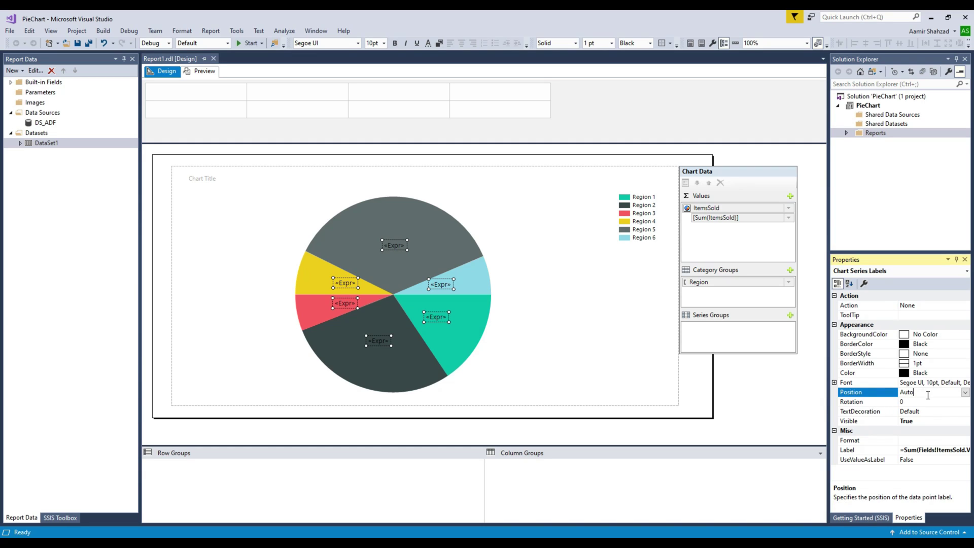
left_click(965, 392)
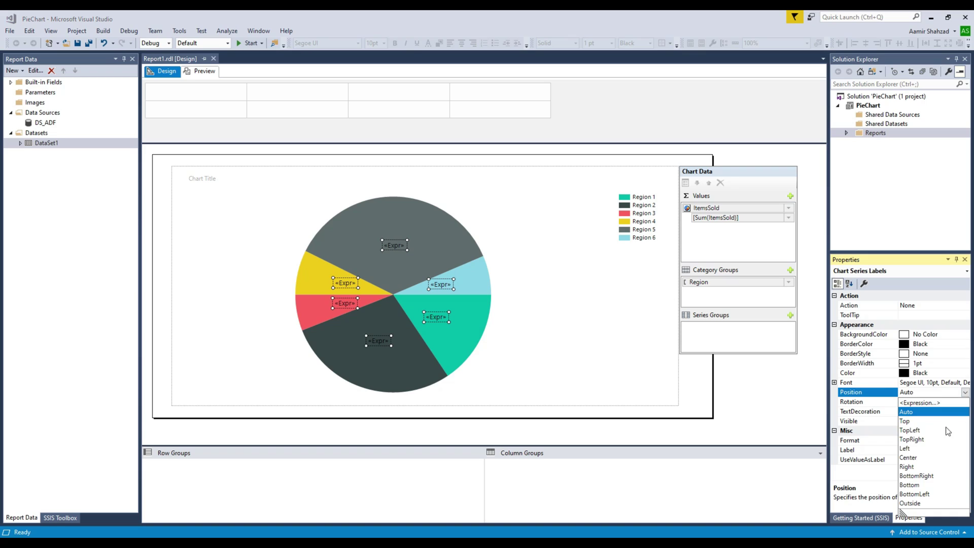
left_click(910, 504)
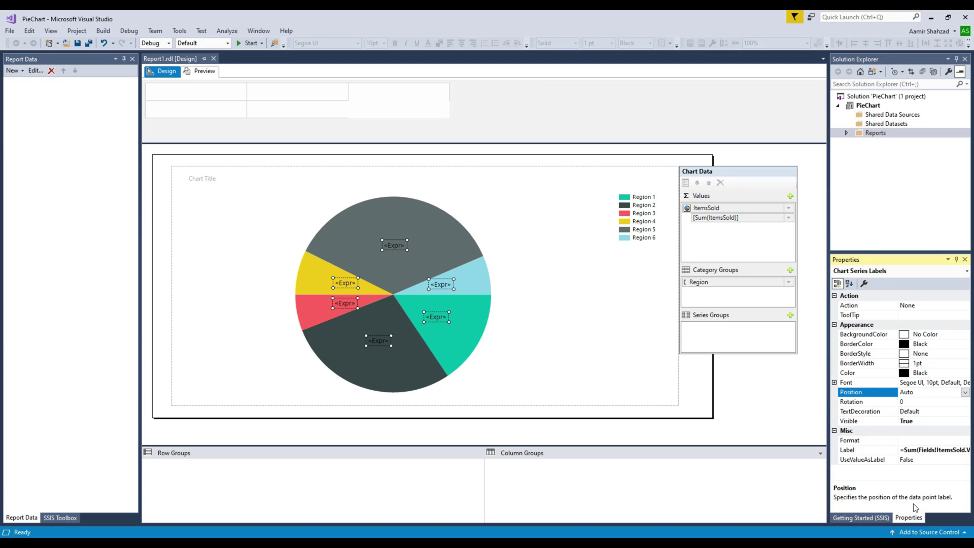
left_click(441, 286)
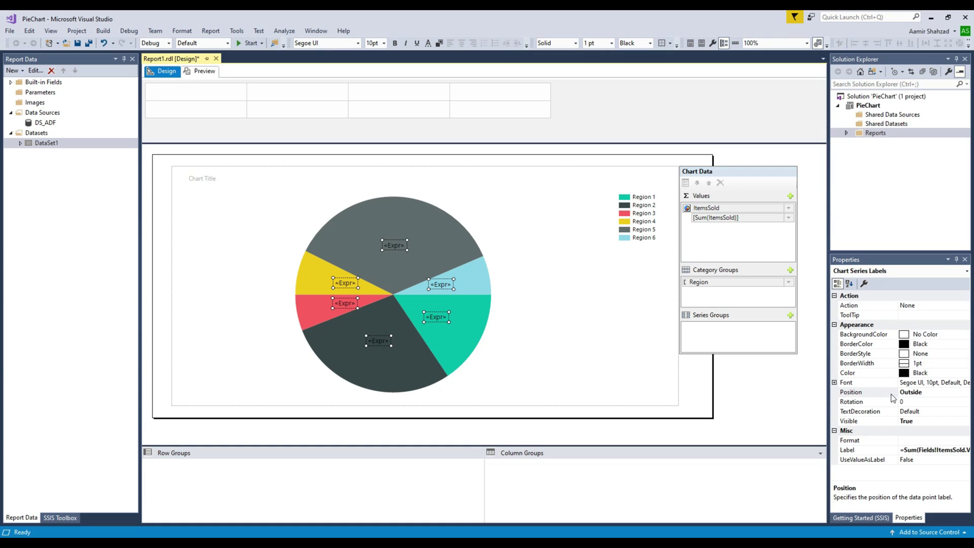
Expand the Font properties of the series labels and set the label color to SeaGreen.
left_click(834, 382)
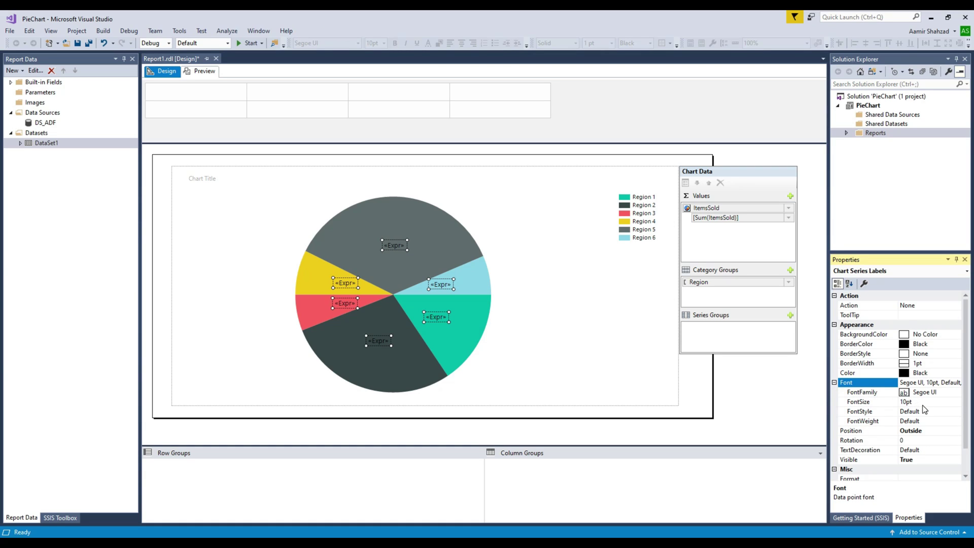
left_click(923, 401)
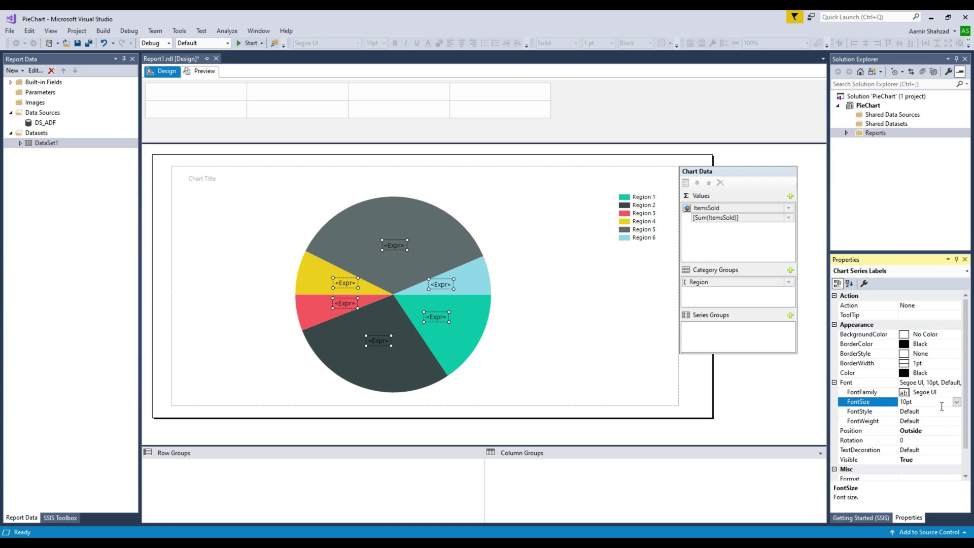
left_click(926, 374)
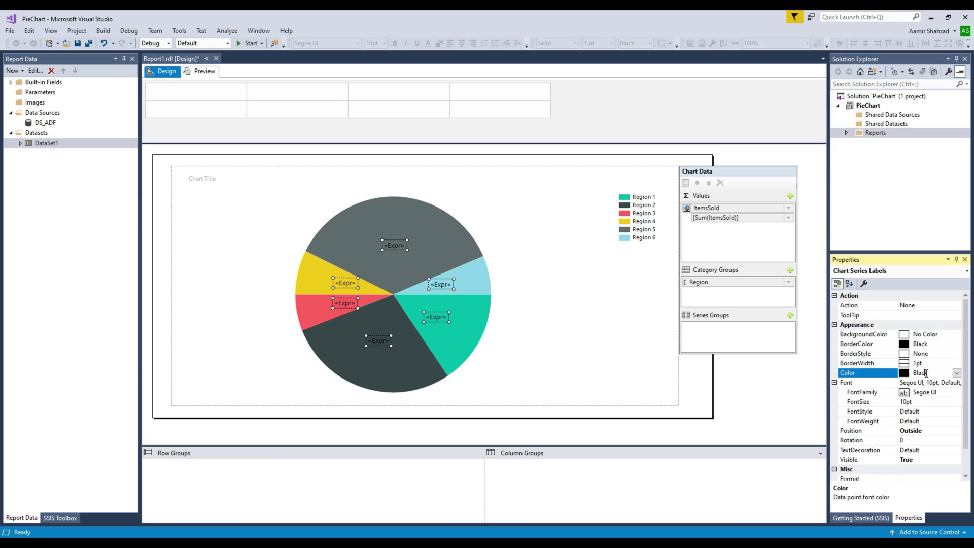
left_click(956, 373)
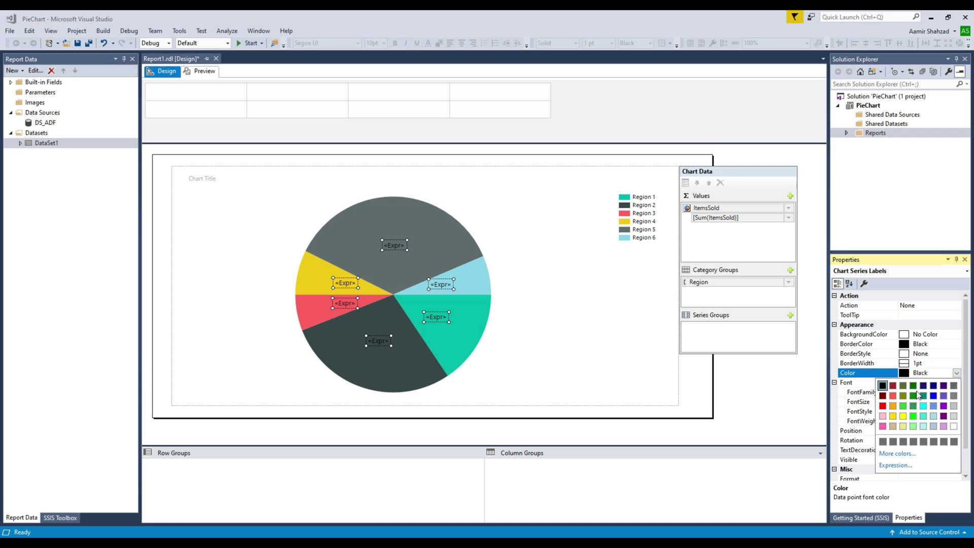
left_click(913, 405)
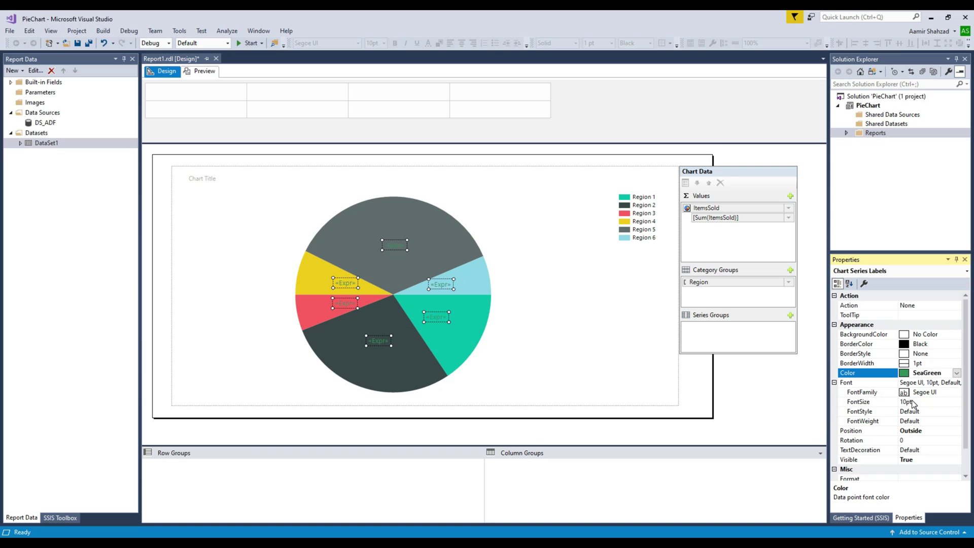
Set the font size of the series labels to 15pt and preview the report.
left_click(929, 402)
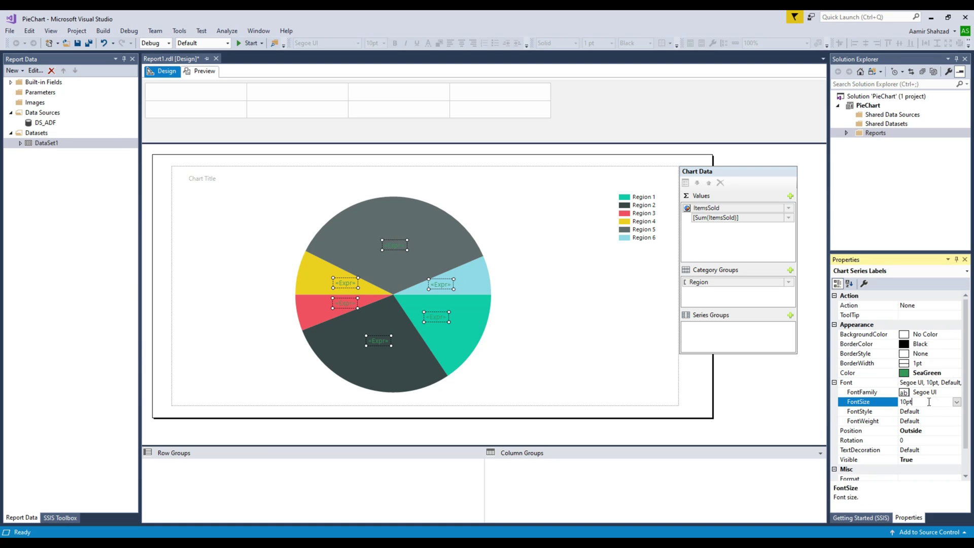
left_click(956, 402)
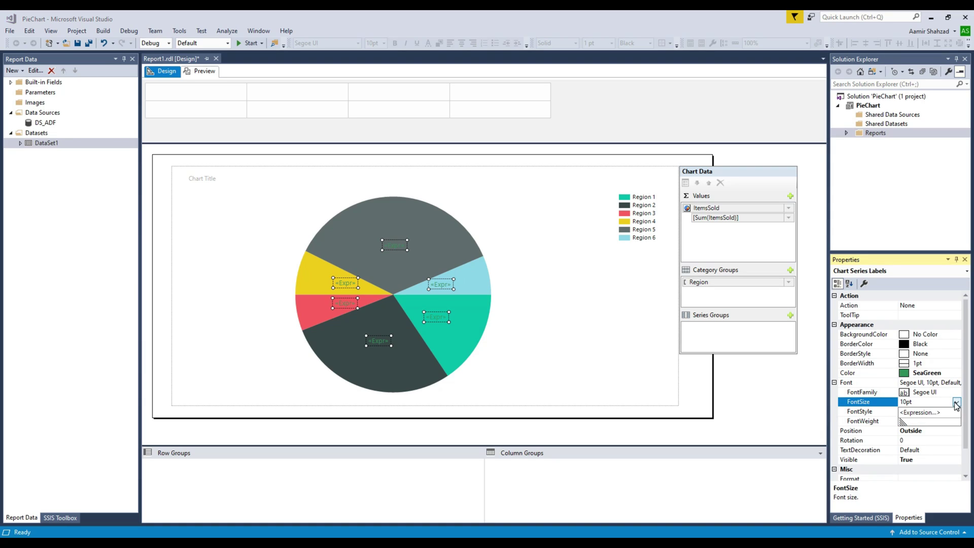
left_click(916, 403)
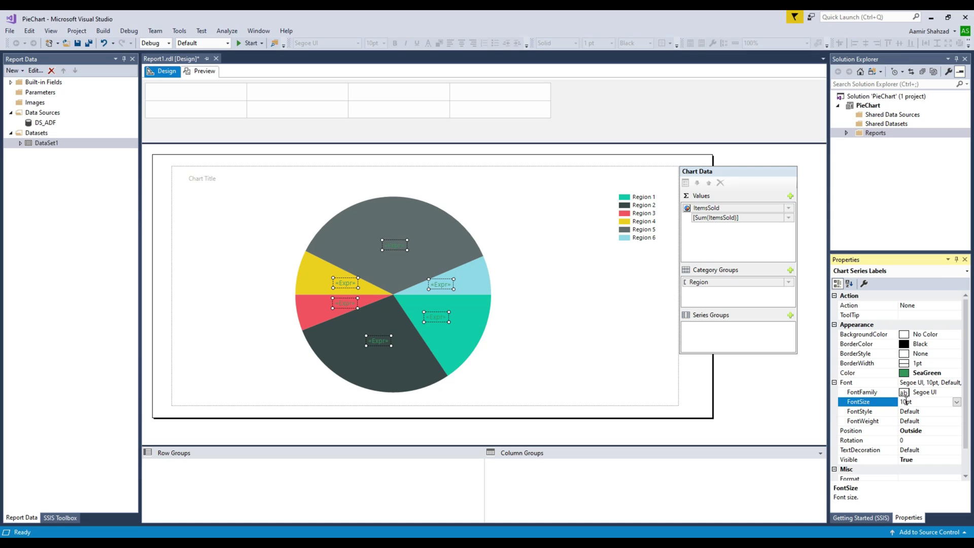
left_click_drag(906, 401, 891, 401)
type("15")
key("Return")
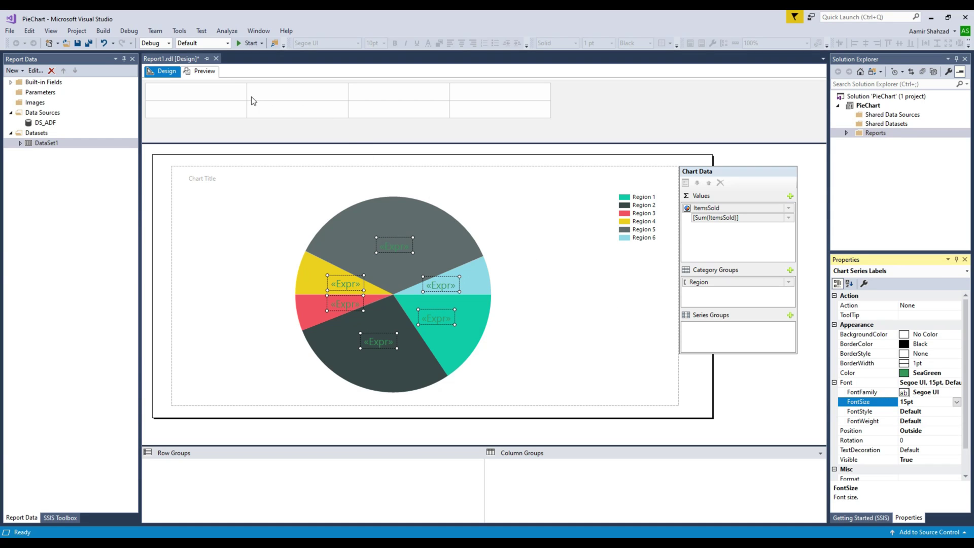
left_click(205, 73)
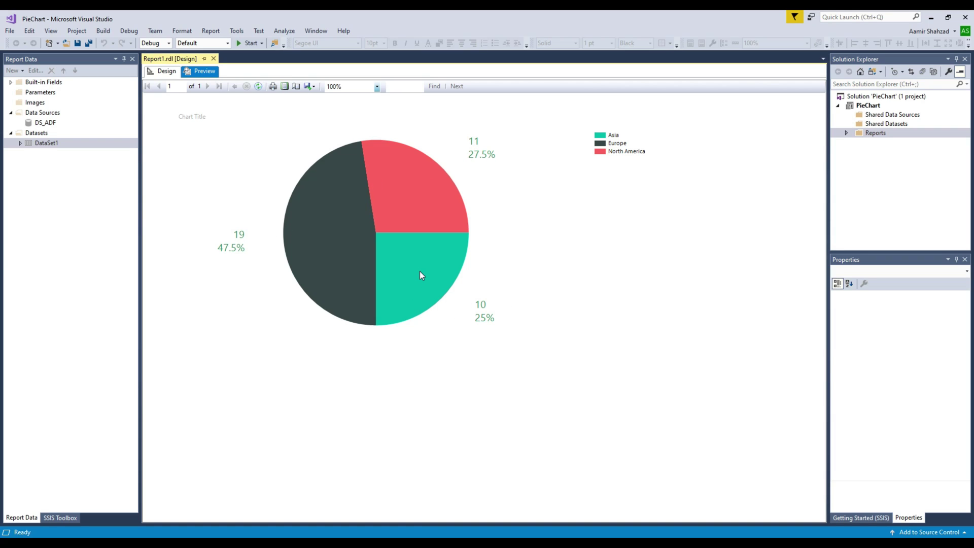
Return to the report design and open the pie series label expression with enlarged text in a wider editor.
left_click(166, 71)
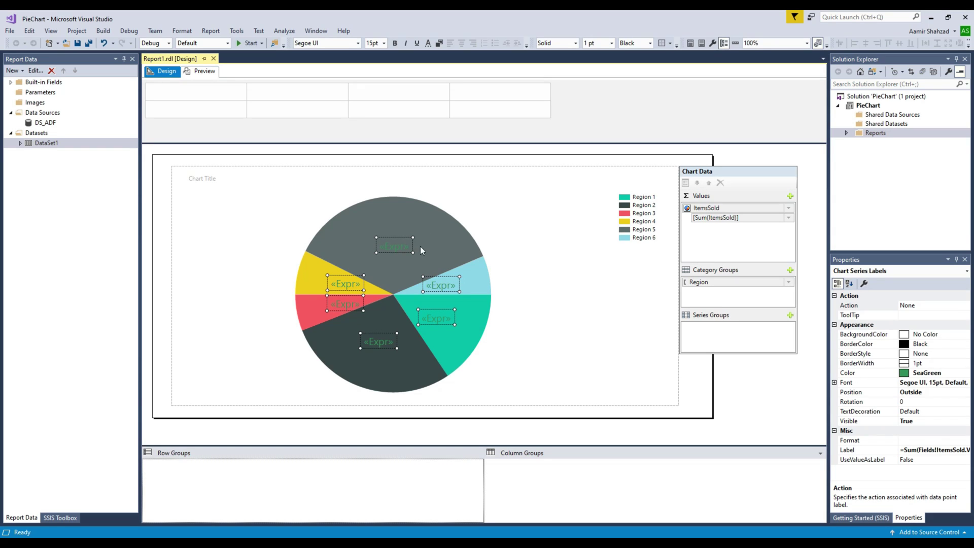
right_click(397, 243)
left_click(427, 278)
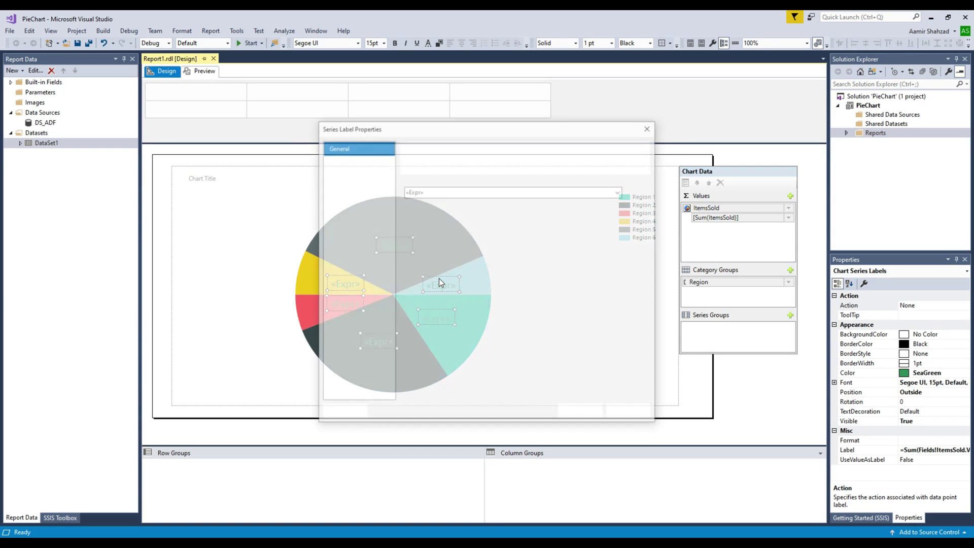
left_click(636, 192)
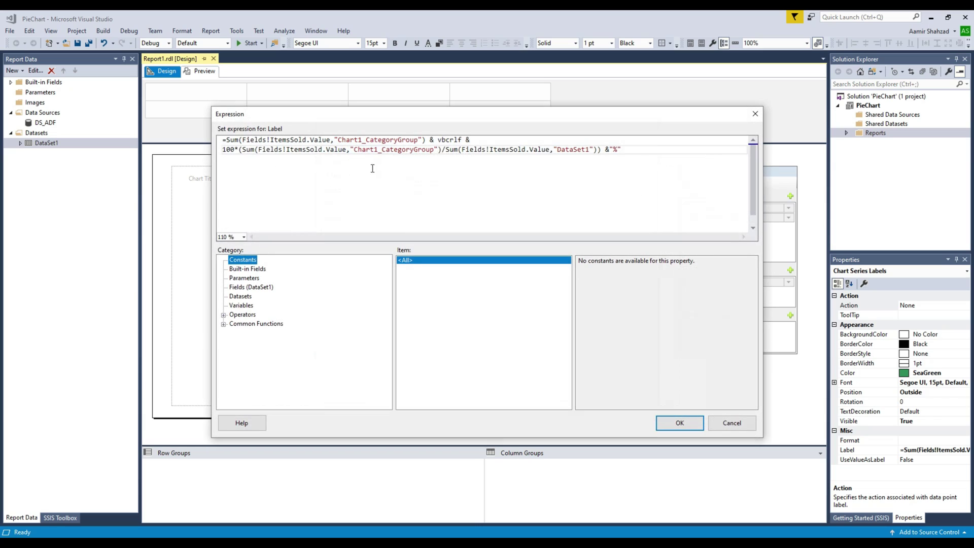
left_click_drag(642, 153, 218, 135)
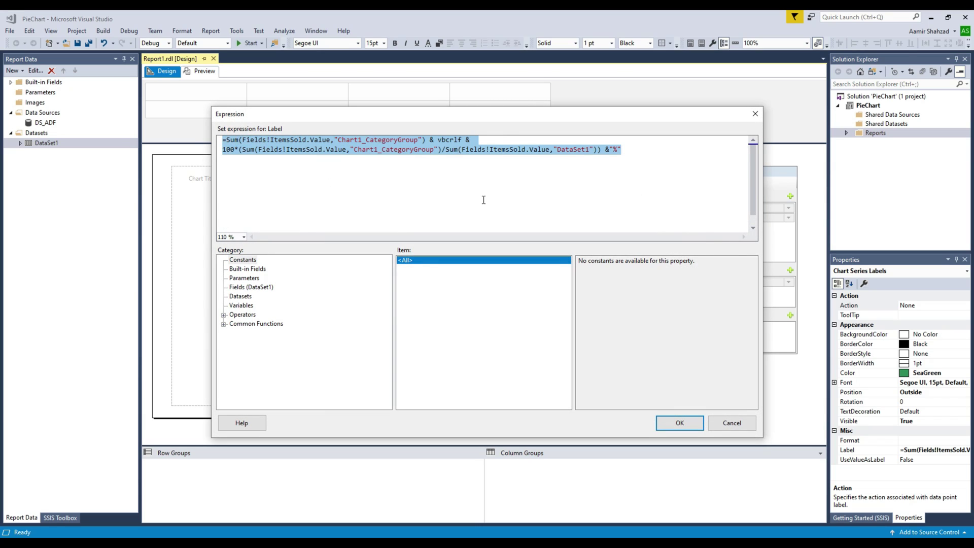
scroll(483, 199, "up", 4)
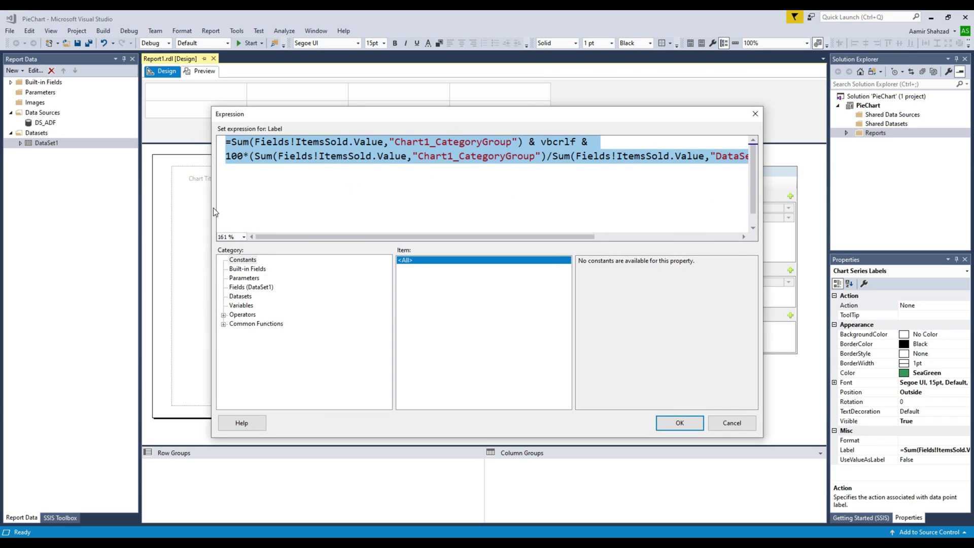
left_click_drag(212, 208, 49, 208)
left_click(234, 215)
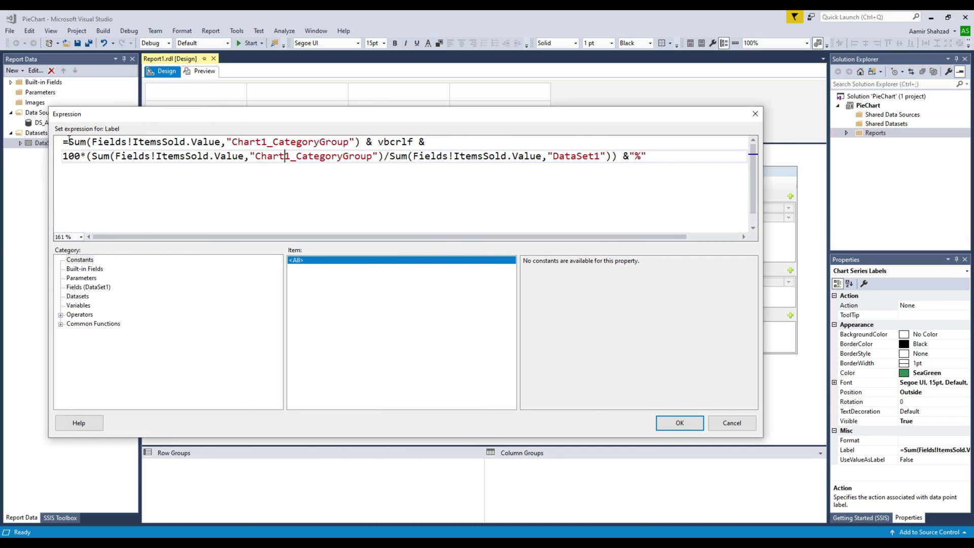
Examine the Sum, Fields!ItemsSold.Value and Chart1_CategoryGroup parts of the label expression, then close the expression and label properties.
left_click_drag(69, 141, 176, 144)
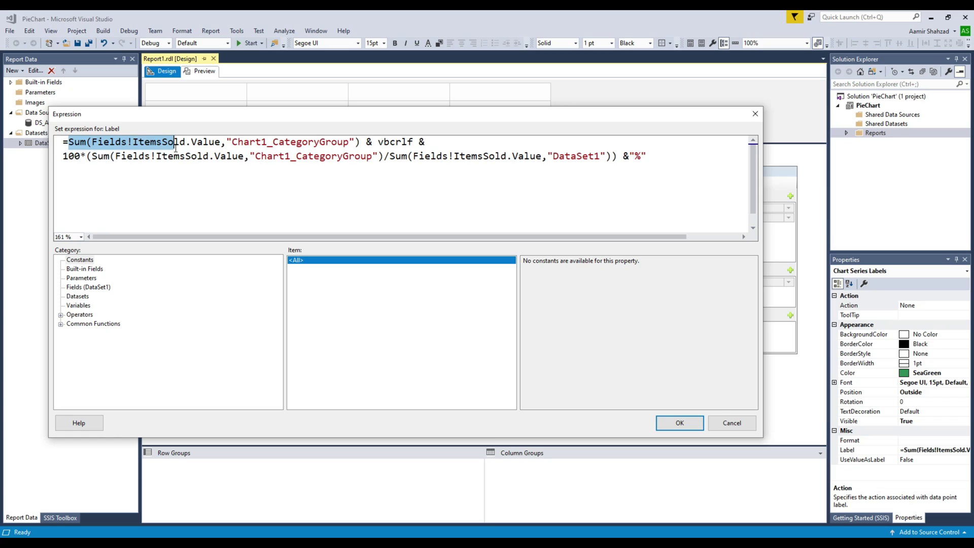
left_click(93, 142)
left_click_drag(93, 142, 220, 143)
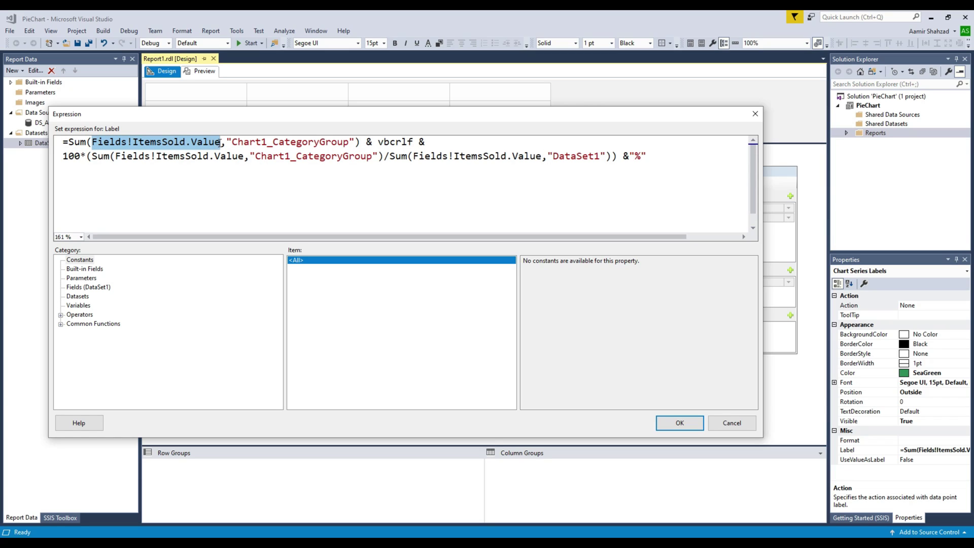
left_click(264, 142)
left_click_drag(349, 143, 233, 143)
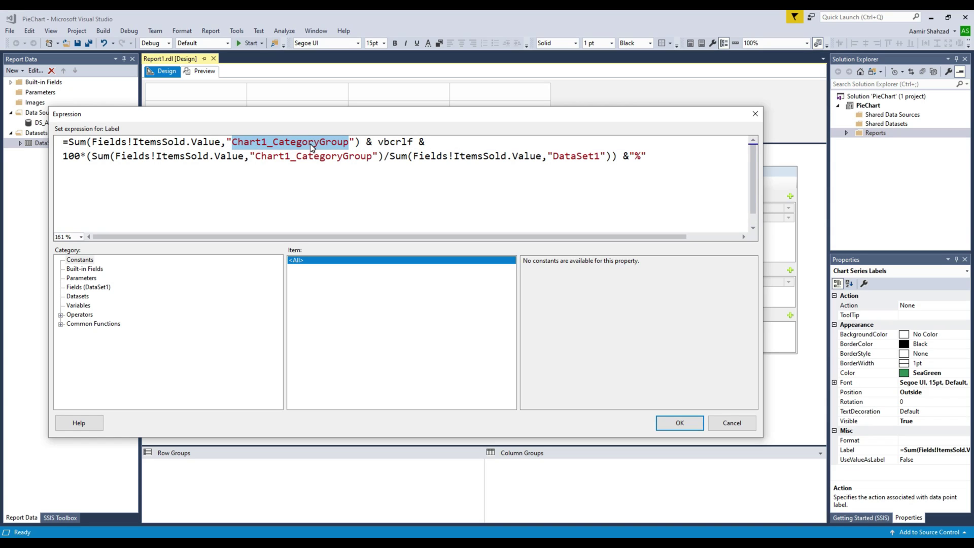
left_click(344, 143)
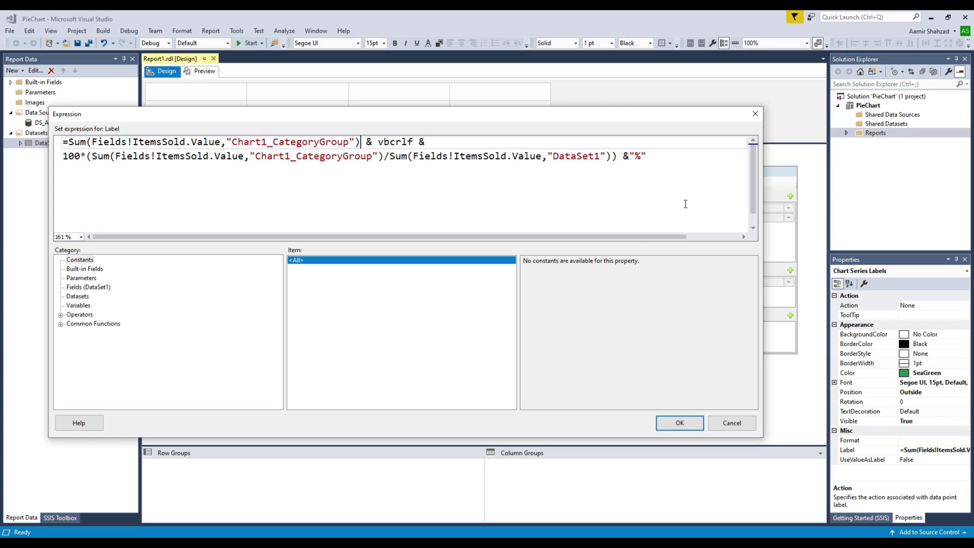
left_click(679, 423)
left_click(592, 414)
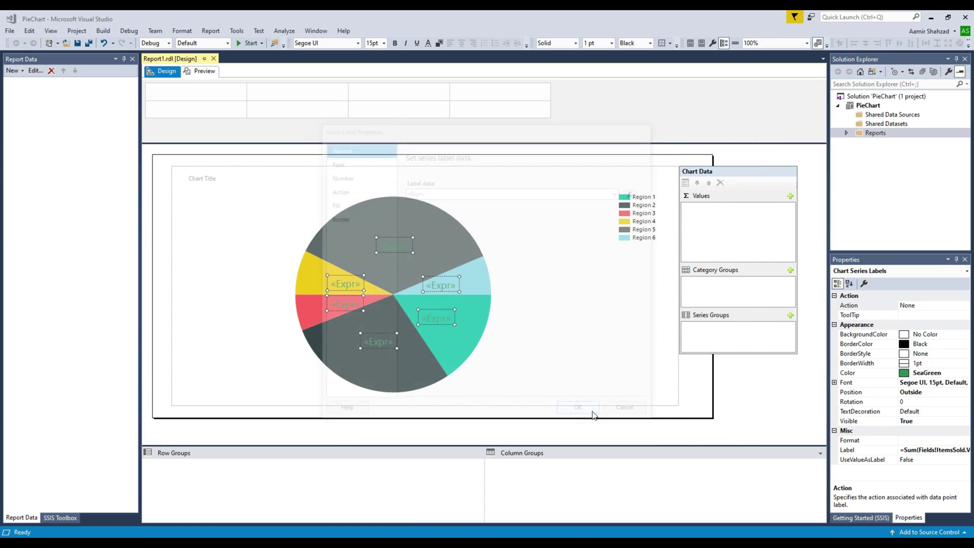